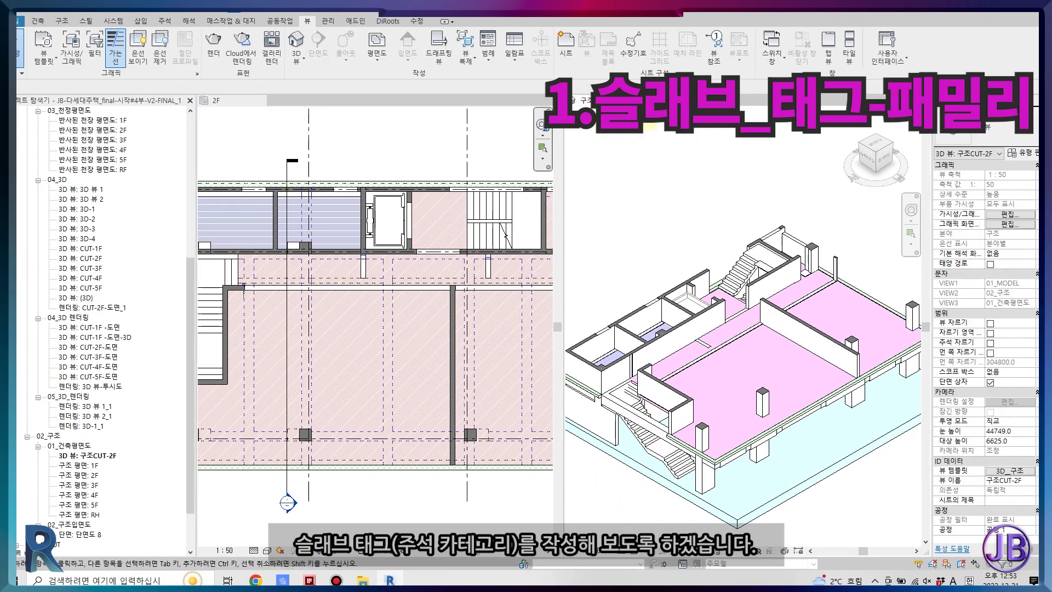
# Close the tiled 3D view so the 2F plan fills the window, then bring up the File menu
pyautogui.click(631, 100)
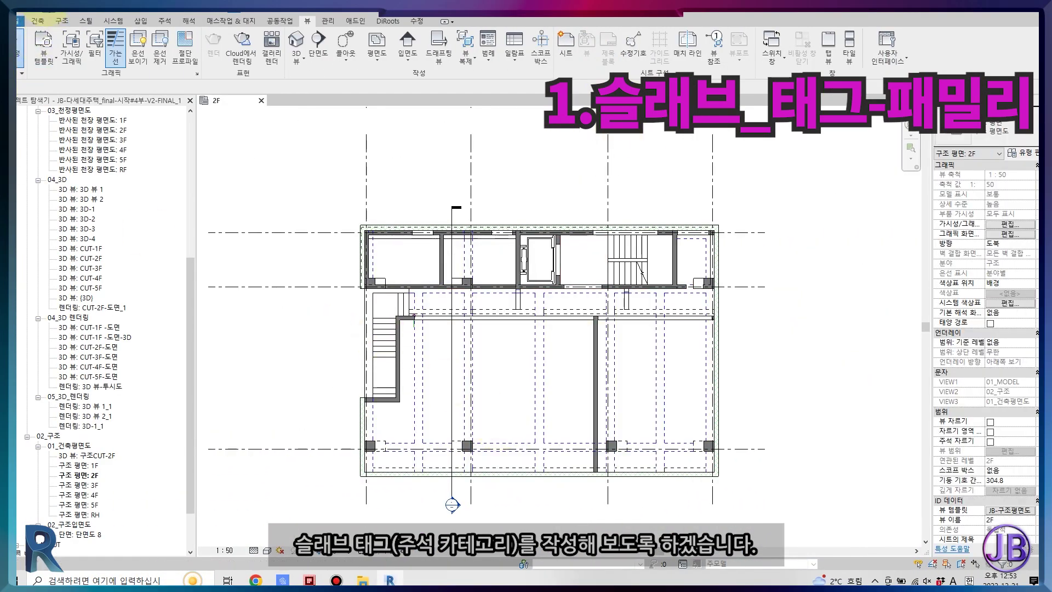
pyautogui.click(20, 22)
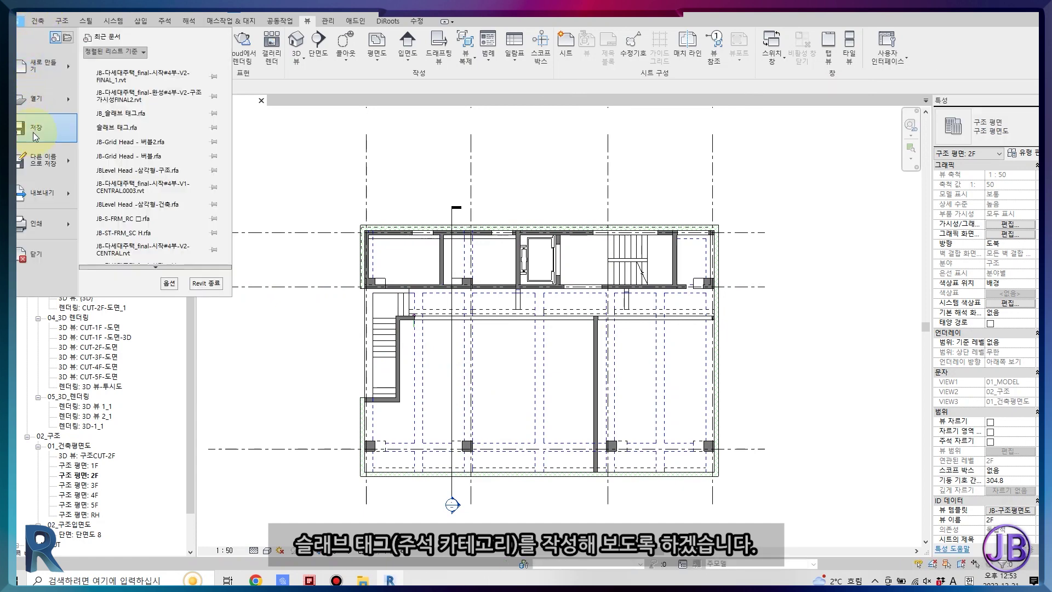
pyautogui.moveTo(41, 97)
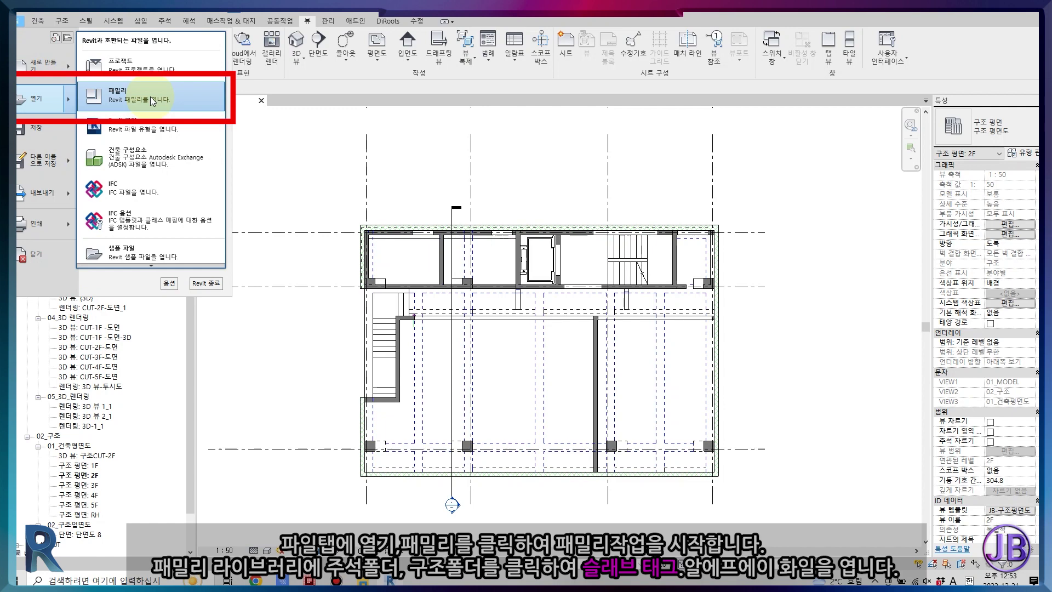
# Open the 슬래브 태그.rfa family from Libraries\Korea\주석\구조 in the Family Editor
pyautogui.click(152, 99)
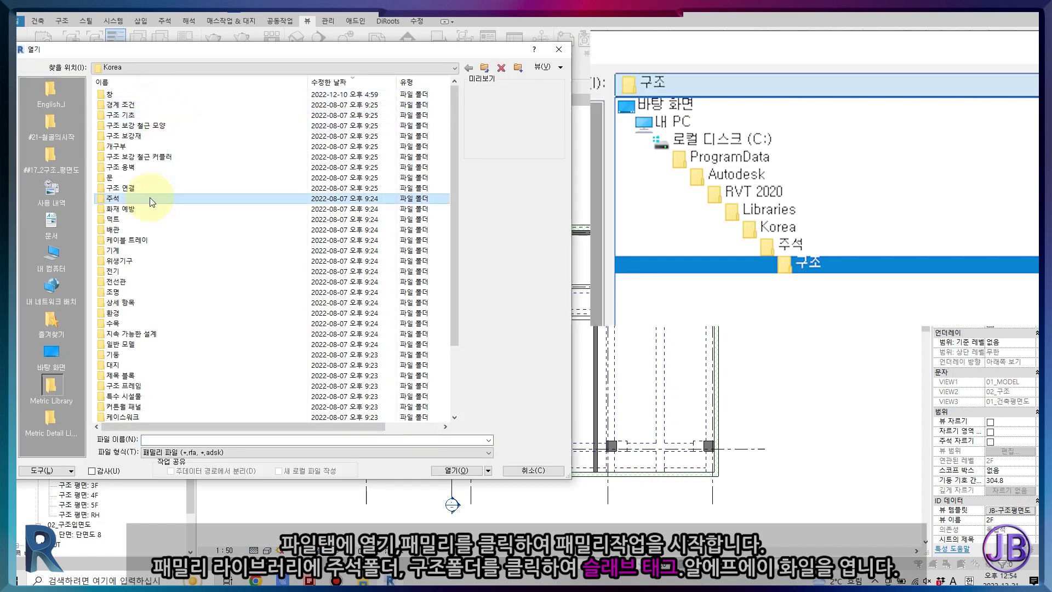
pyautogui.doubleClick(150, 197)
pyautogui.scroll(-3, 151, 186)
pyautogui.scroll(-3, 154, 173)
pyautogui.scroll(-2, 154, 173)
pyautogui.doubleClick(141, 339)
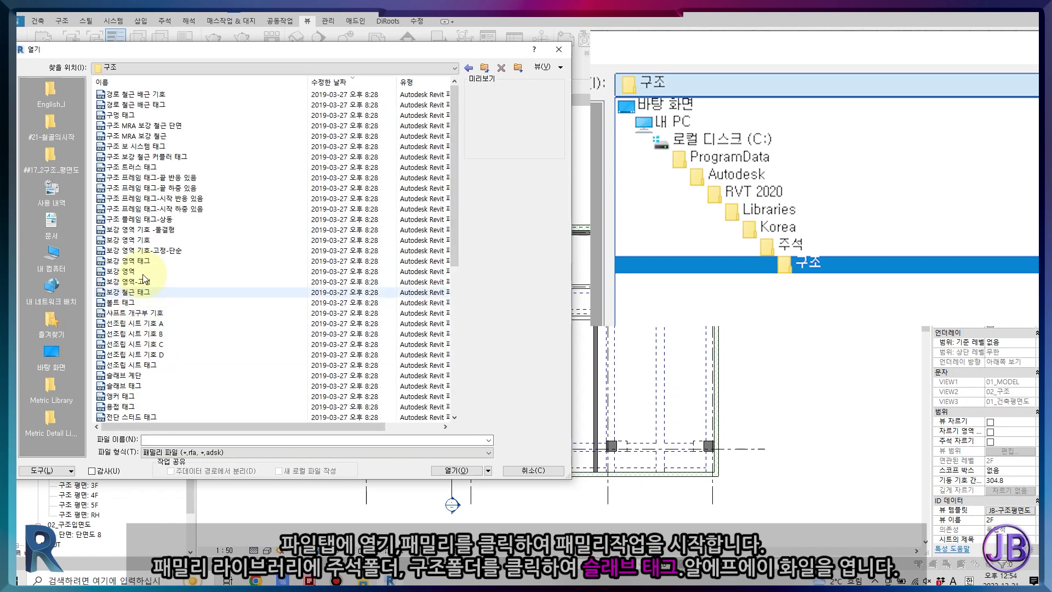
pyautogui.click(153, 324)
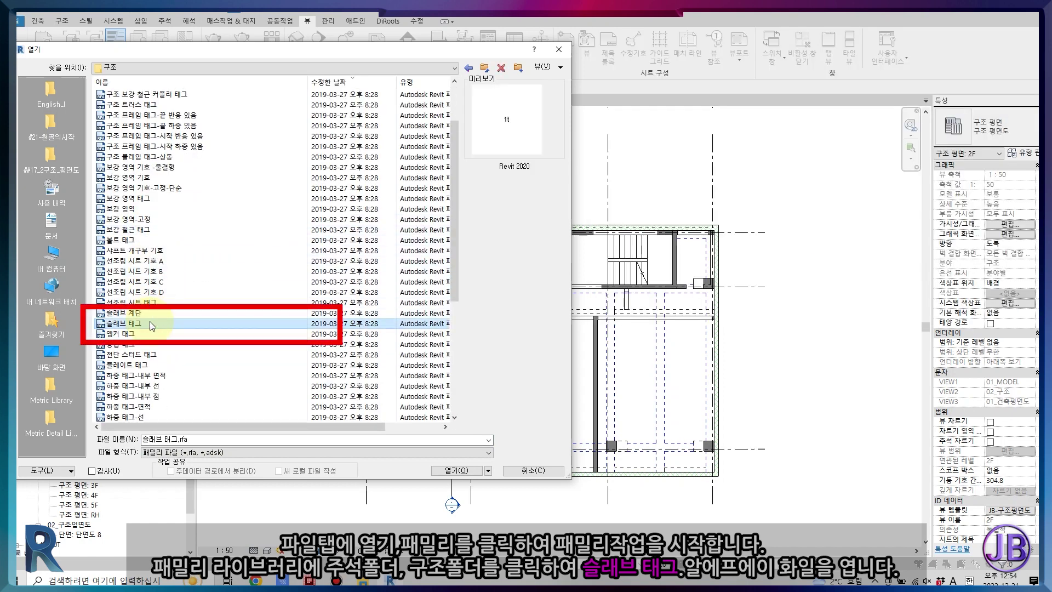
pyautogui.doubleClick(152, 323)
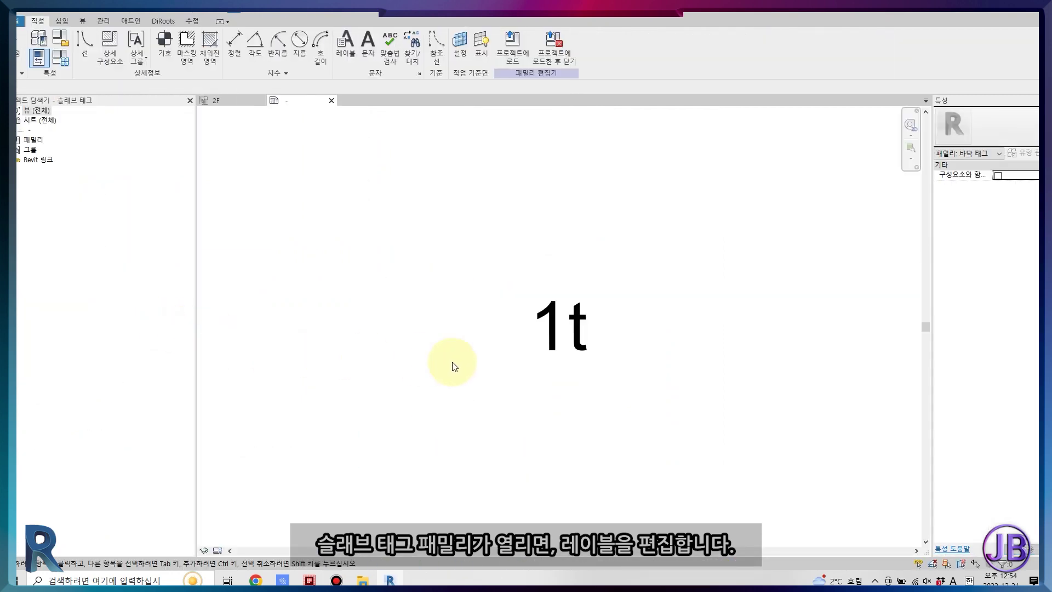
# Make the label show 유형 마크 instead of 유형 이름, with sample value SLAB
pyautogui.click(423, 364)
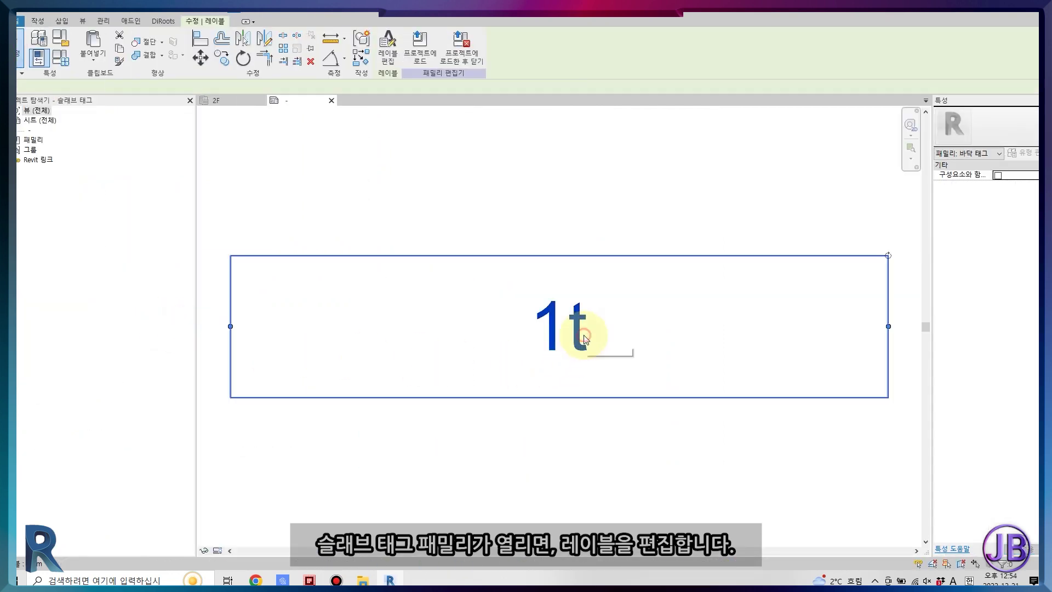
pyautogui.click(399, 57)
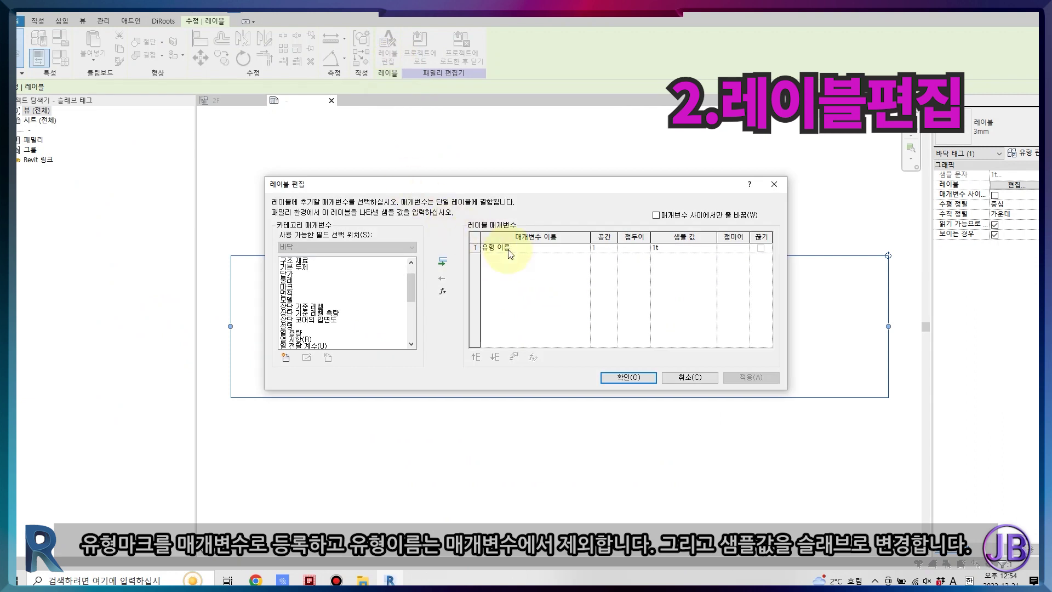
pyautogui.scroll(-3, 347, 296)
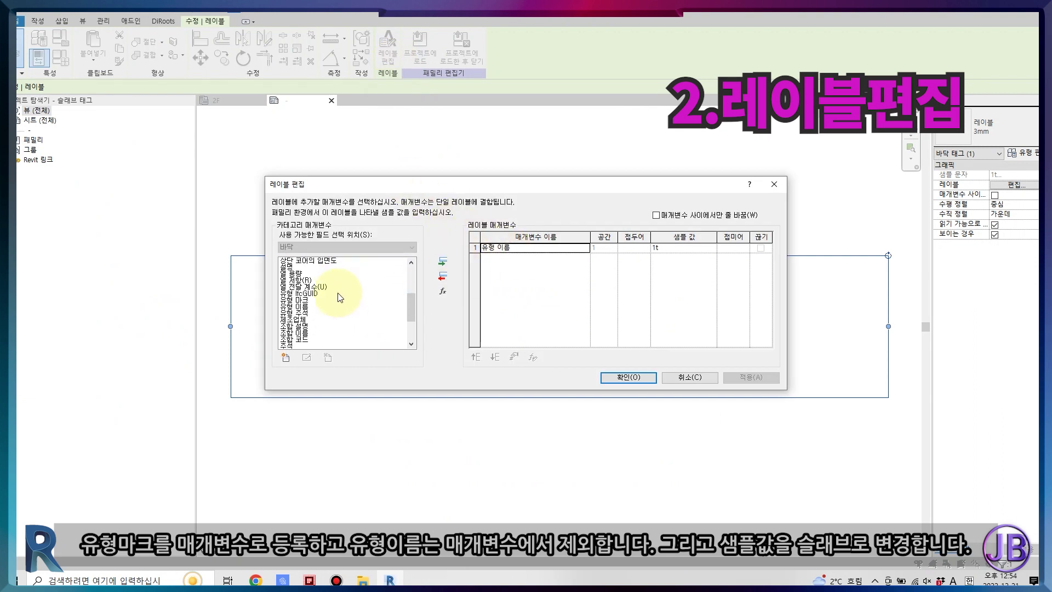
pyautogui.click(298, 300)
pyautogui.click(443, 261)
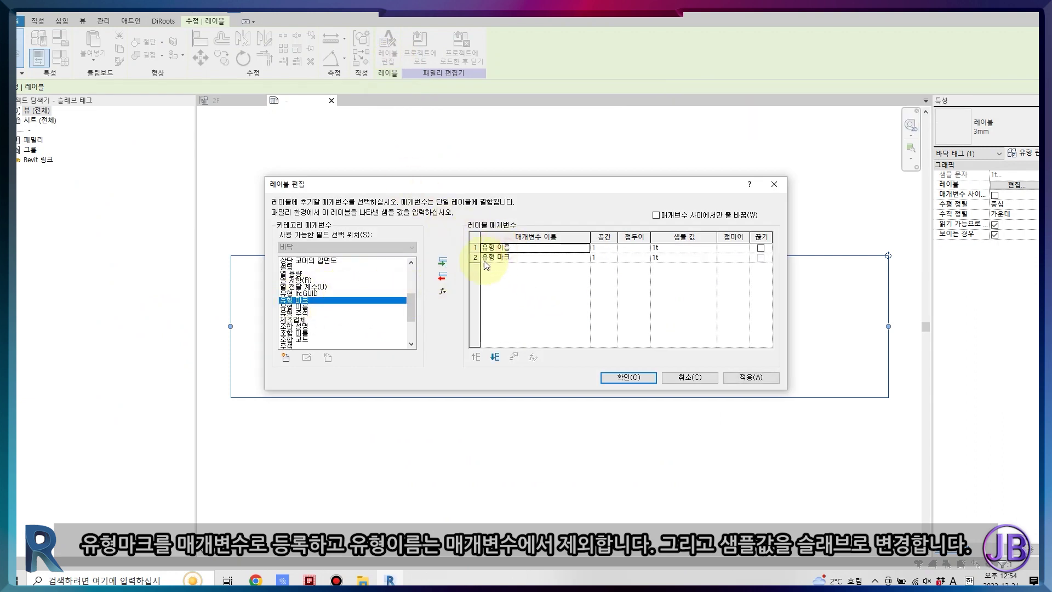
pyautogui.click(685, 250)
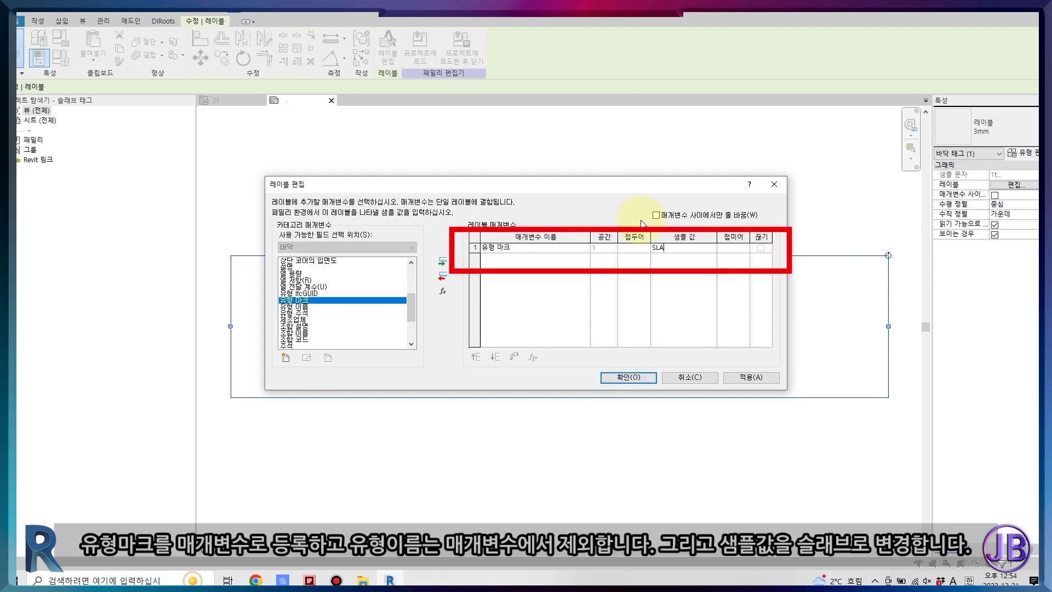
pyautogui.write('B')
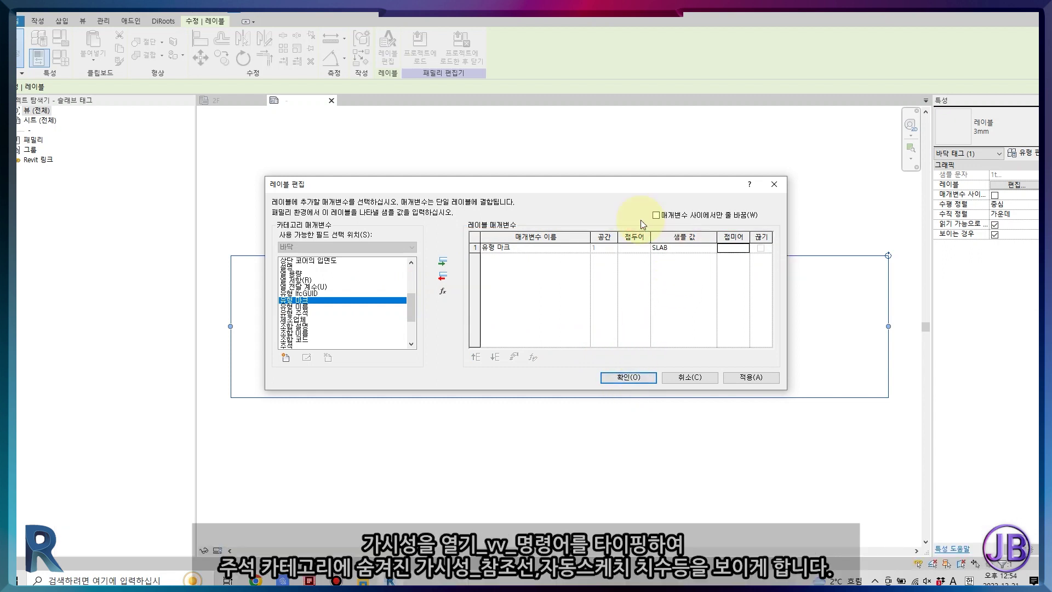
pyautogui.press('Return')
pyautogui.press('Escape')
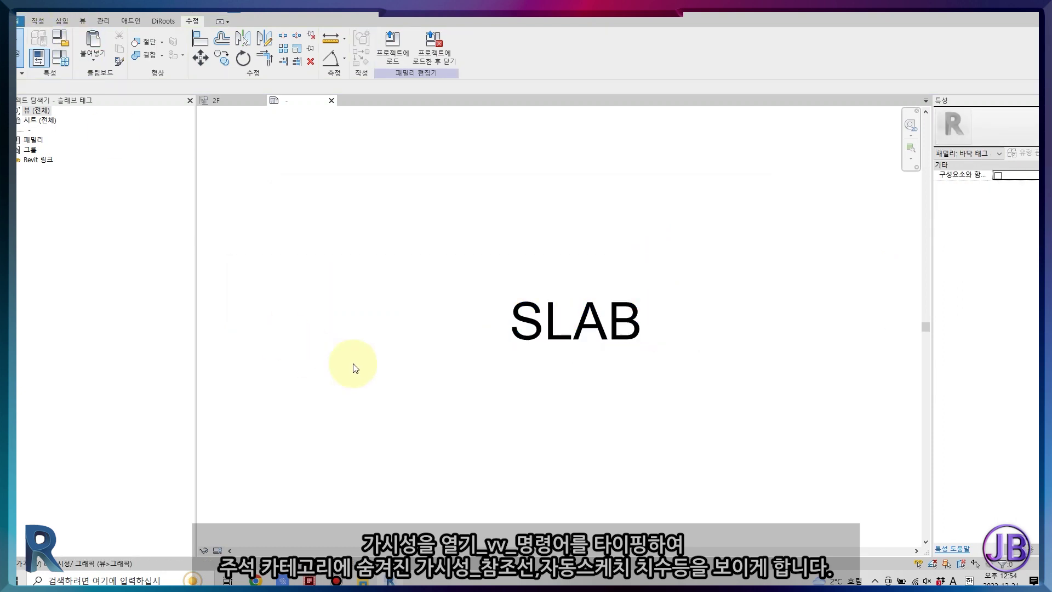
# Turn on visibility of reference planes, reference lines and automatic sketch dimensions
pyautogui.press('v')
pyautogui.press('v')
pyautogui.click(165, 122)
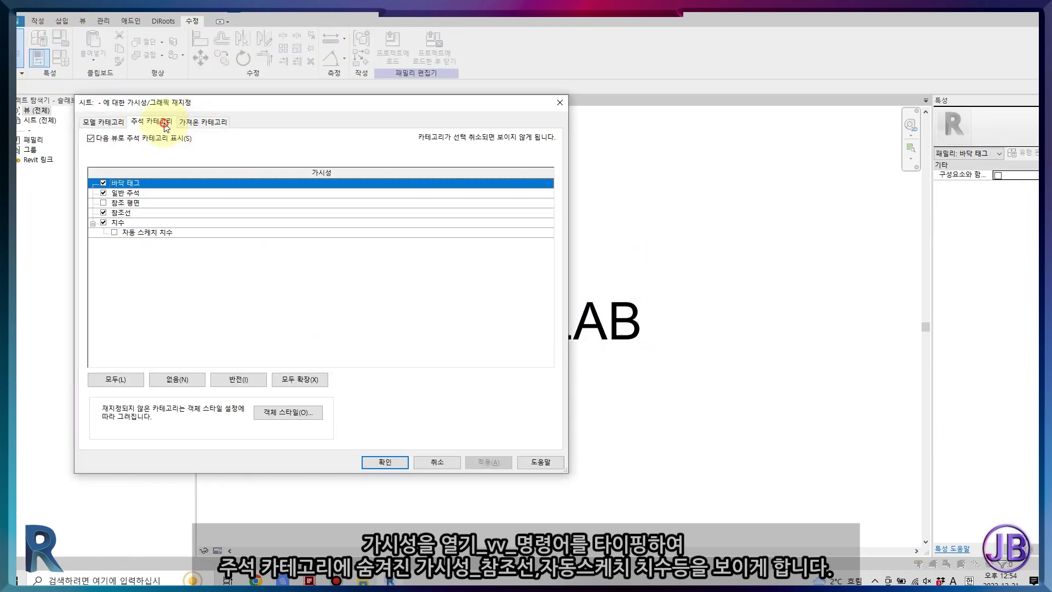
pyautogui.click(103, 213)
pyautogui.click(103, 202)
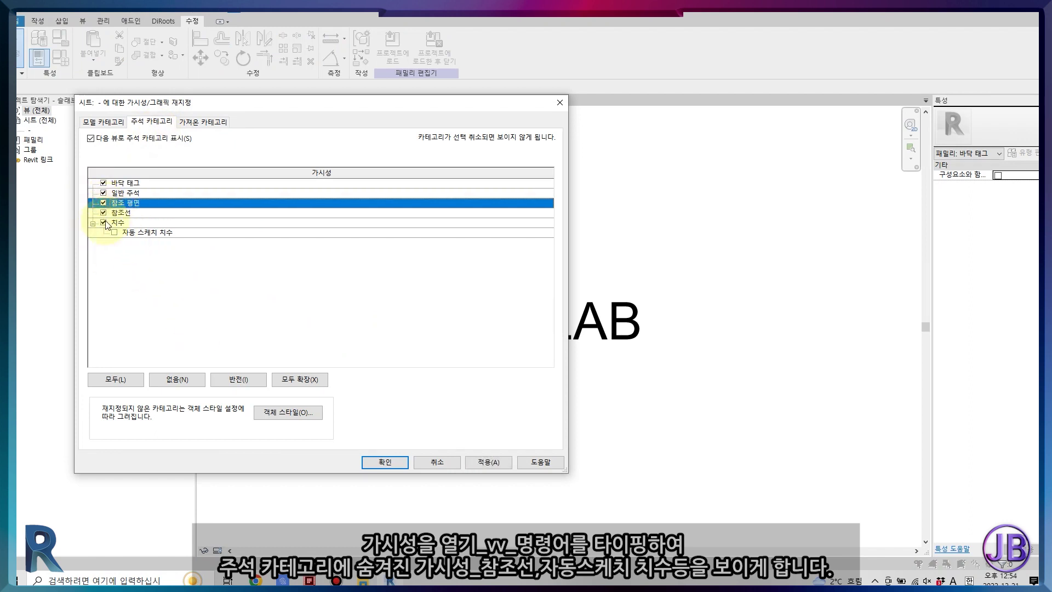
pyautogui.click(113, 232)
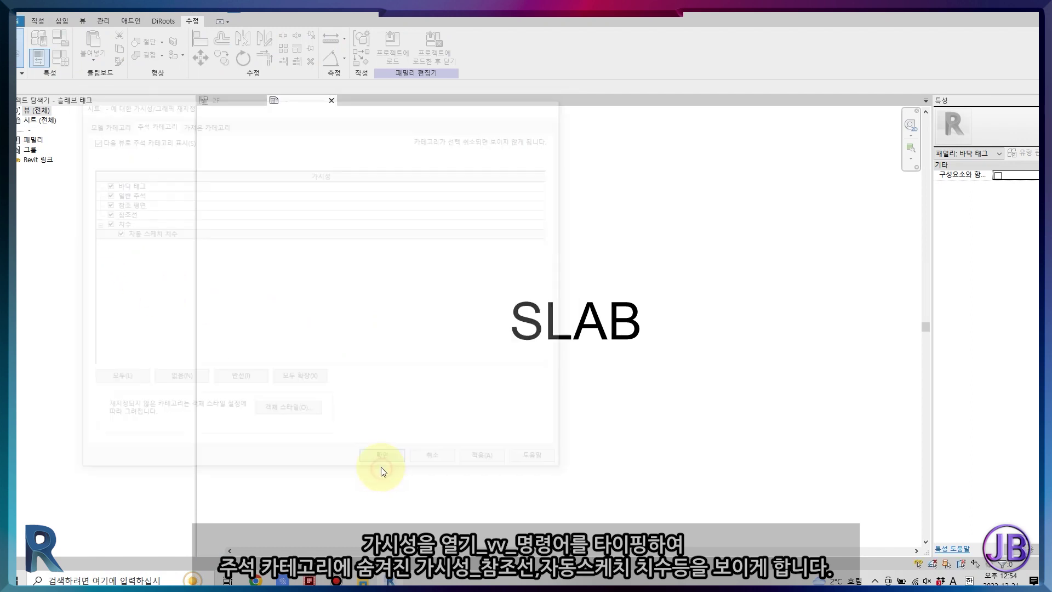
pyautogui.click(383, 462)
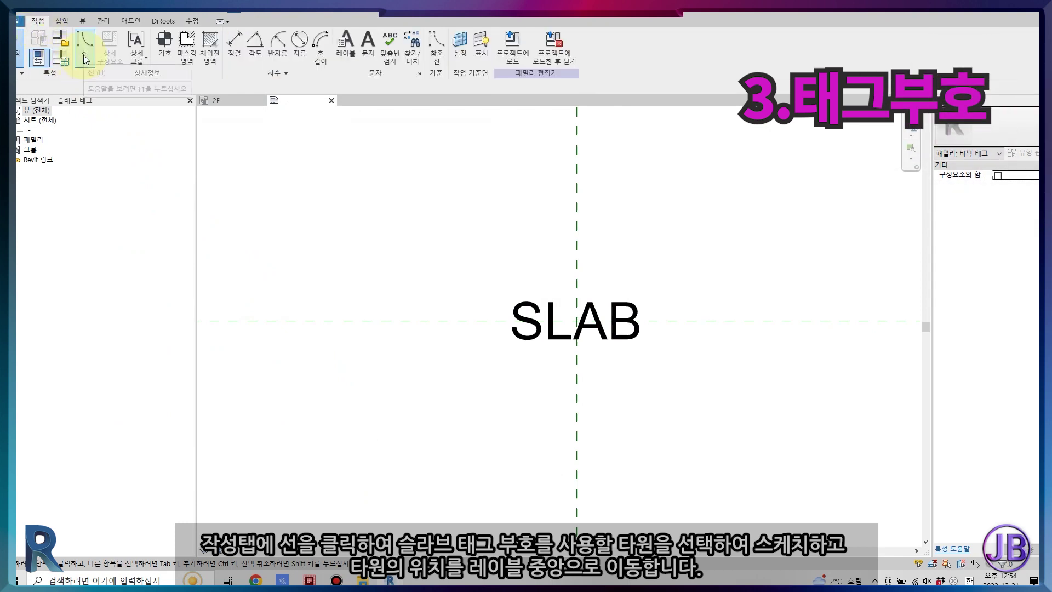
# Sketch an ellipse line around SLAB and centre it on the reference-plane crossing
pyautogui.click(85, 59)
pyautogui.click(384, 61)
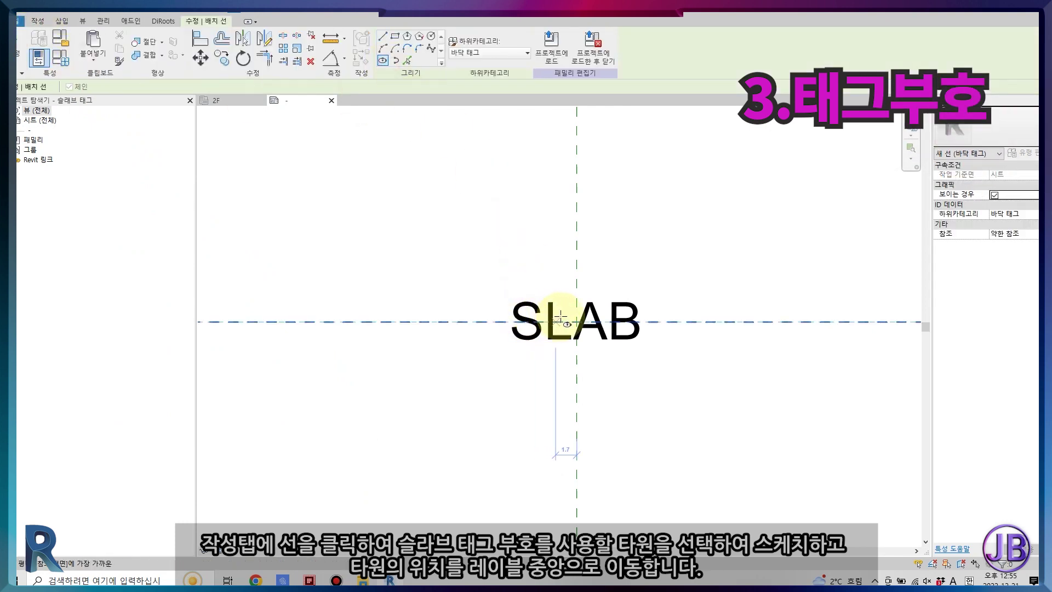
pyautogui.click(466, 321)
pyautogui.click(467, 230)
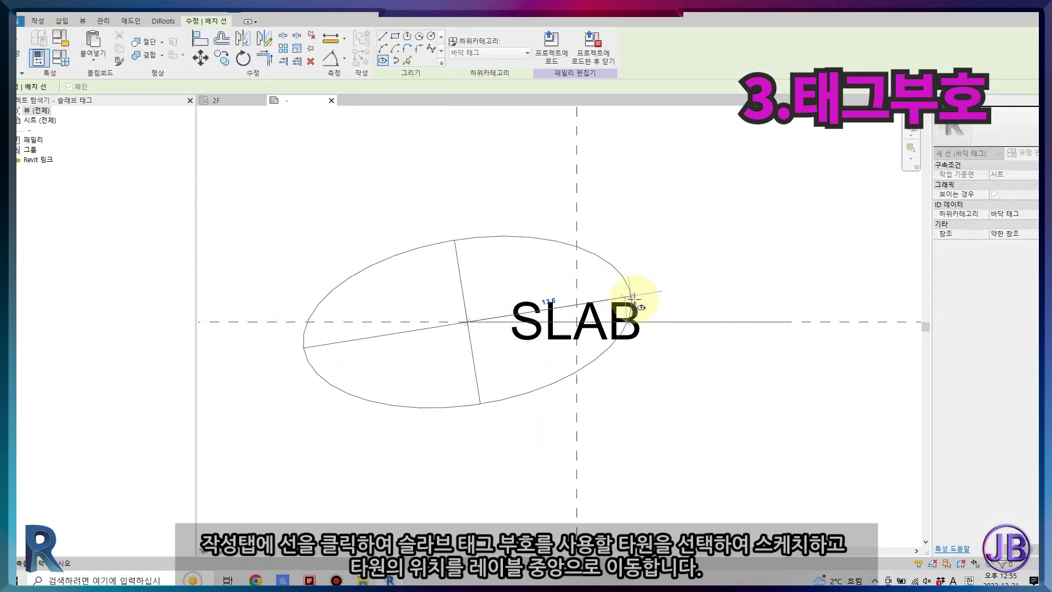
pyautogui.click(648, 322)
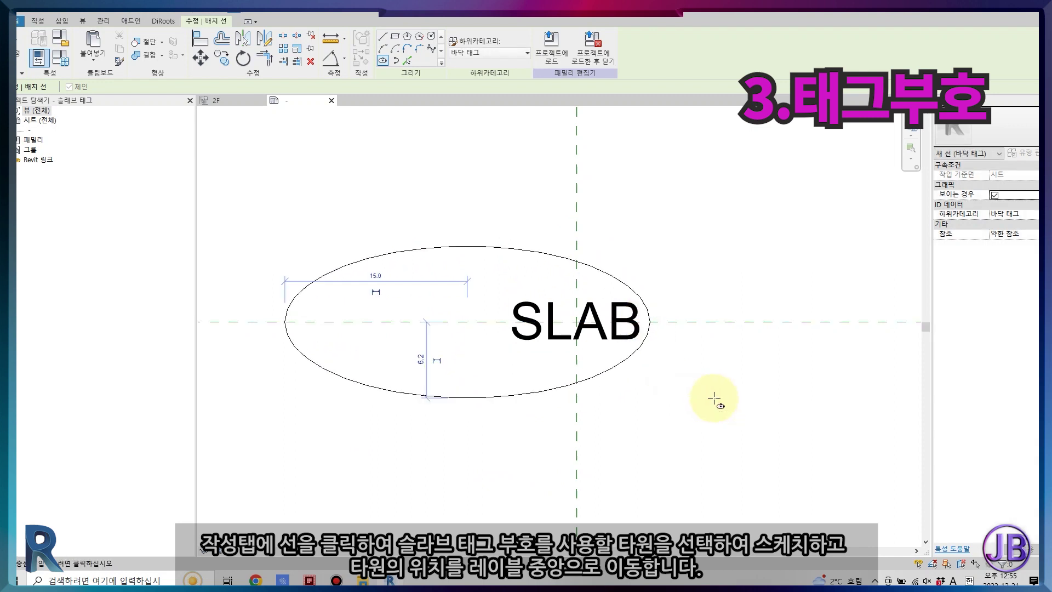
pyautogui.press('Escape')
pyautogui.press('Escape')
pyautogui.click(534, 249)
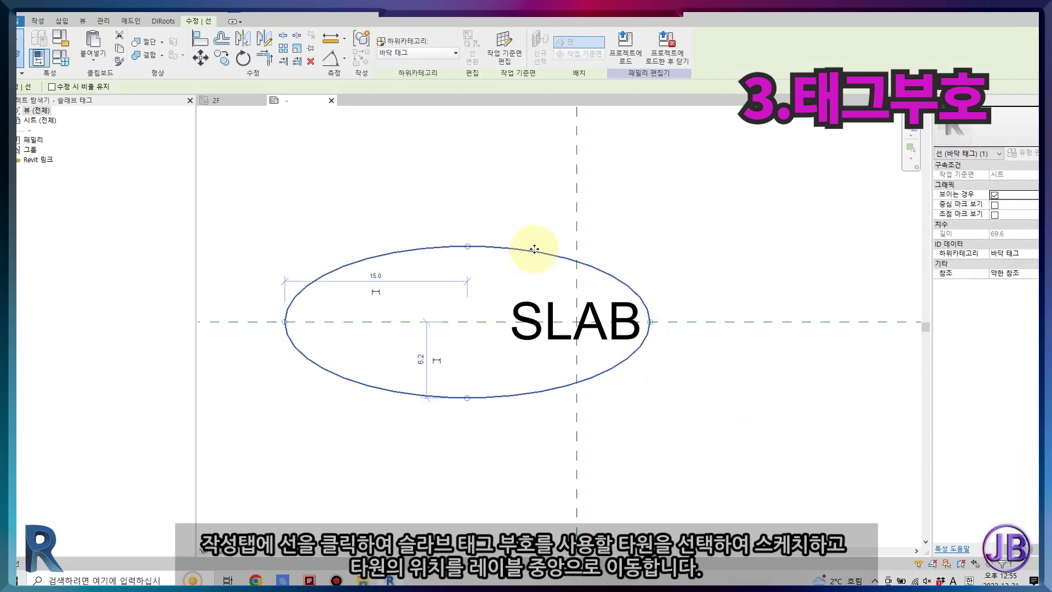
pyautogui.moveTo(468, 249); pyautogui.dragTo(577, 245)
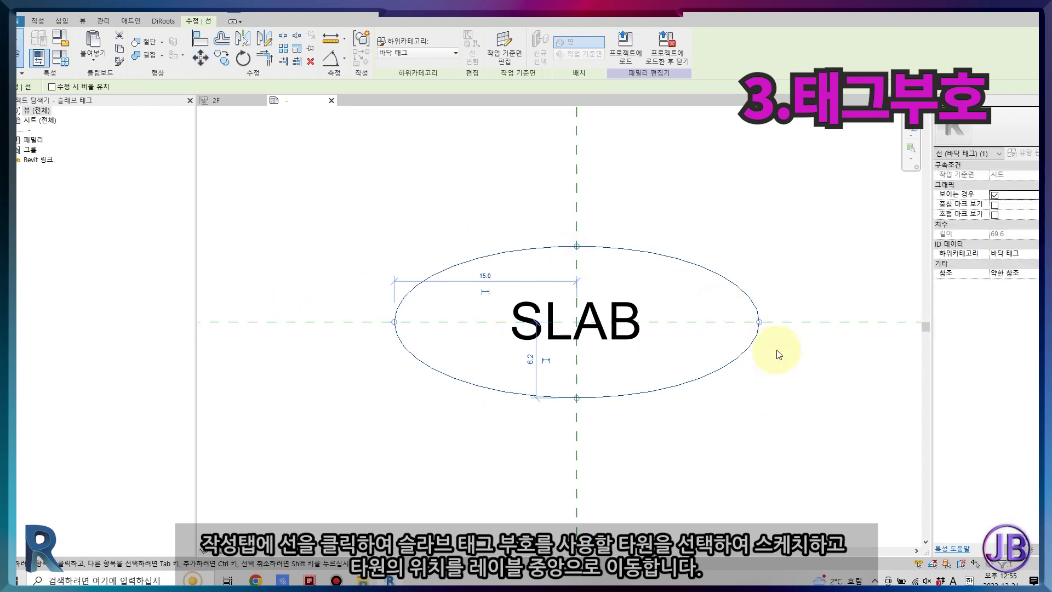
# Set the ellipse radii to 10 horizontally and 4 vertically
pyautogui.scroll(2, 777, 352)
pyautogui.scroll(-2, 690, 364)
pyautogui.scroll(1, 429, 304)
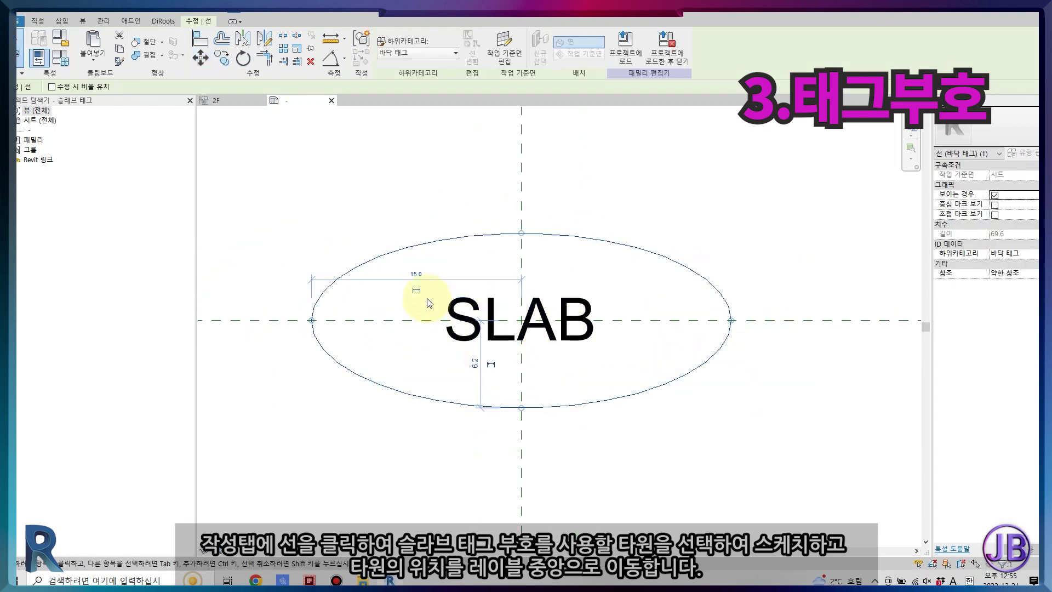
pyautogui.click(419, 279)
pyautogui.write('10')
pyautogui.press('Return')
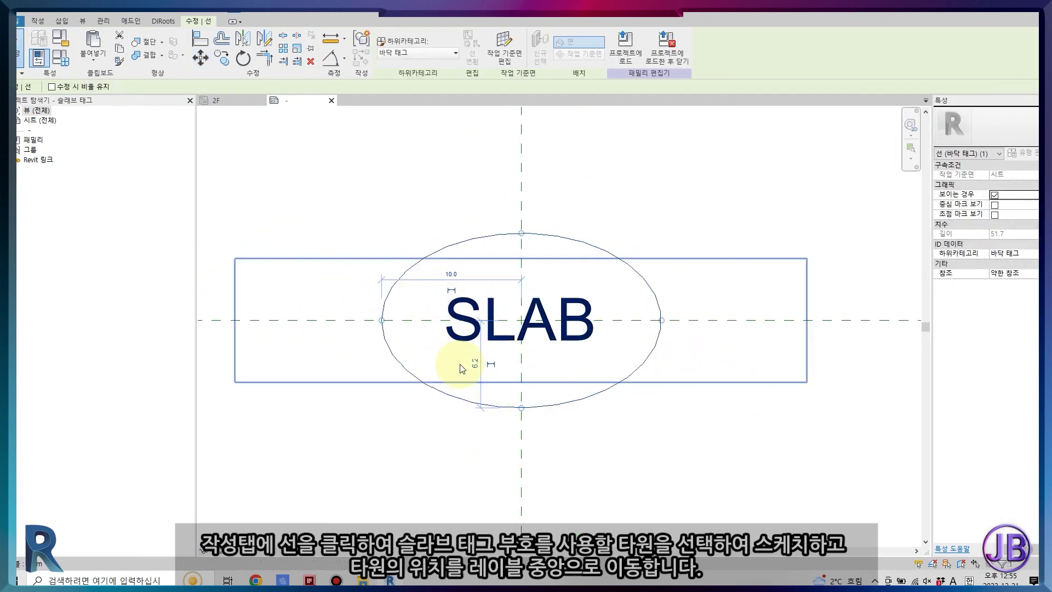
pyautogui.click(475, 363)
pyautogui.write('5')
pyautogui.press('Return')
pyautogui.click(474, 357)
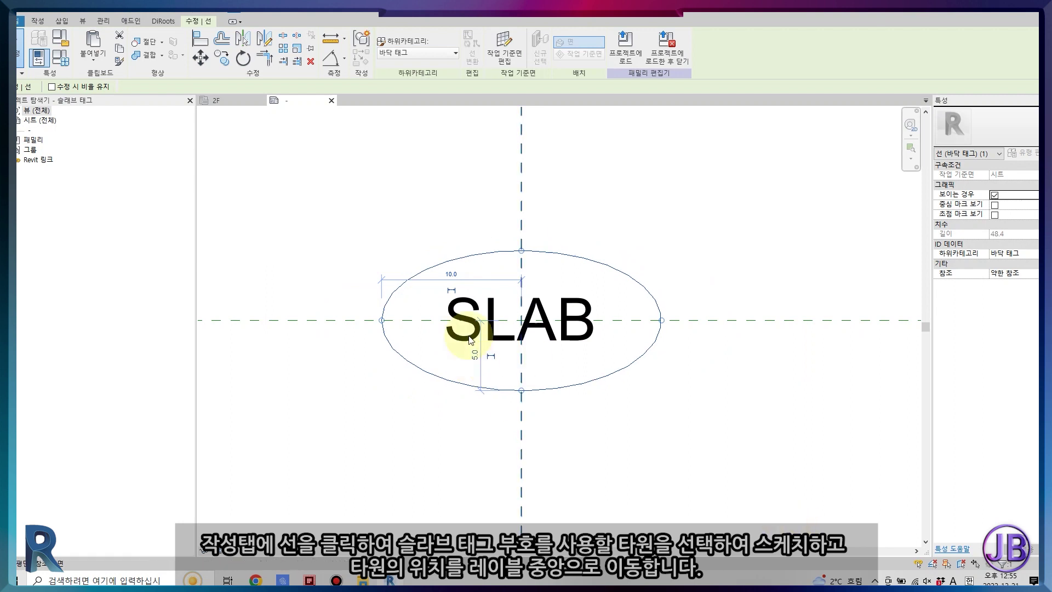
pyautogui.write('4')
pyautogui.press('Return')
pyautogui.press('Escape')
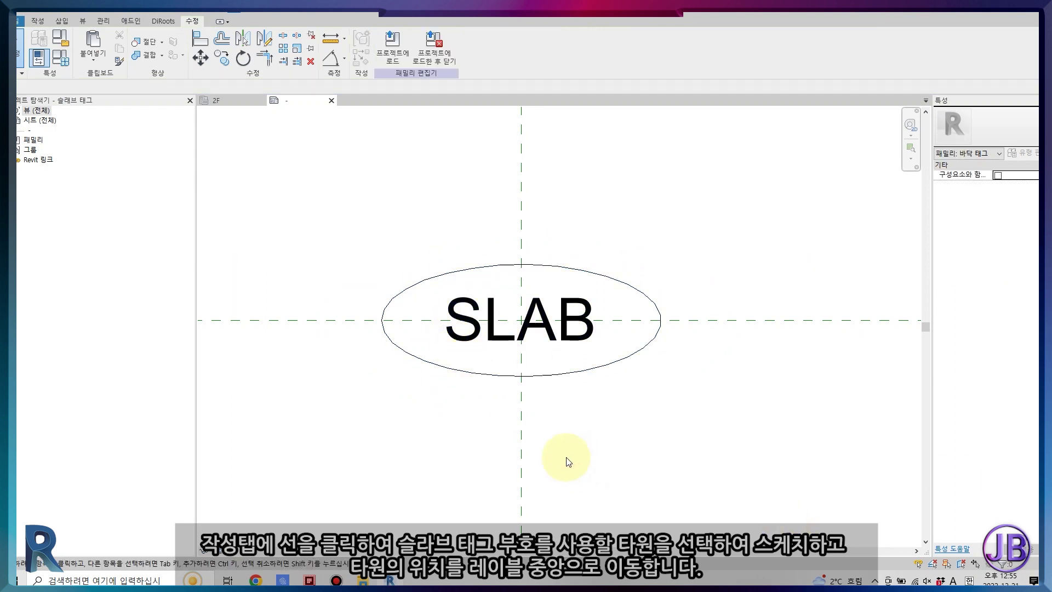
pyautogui.click(34, 21)
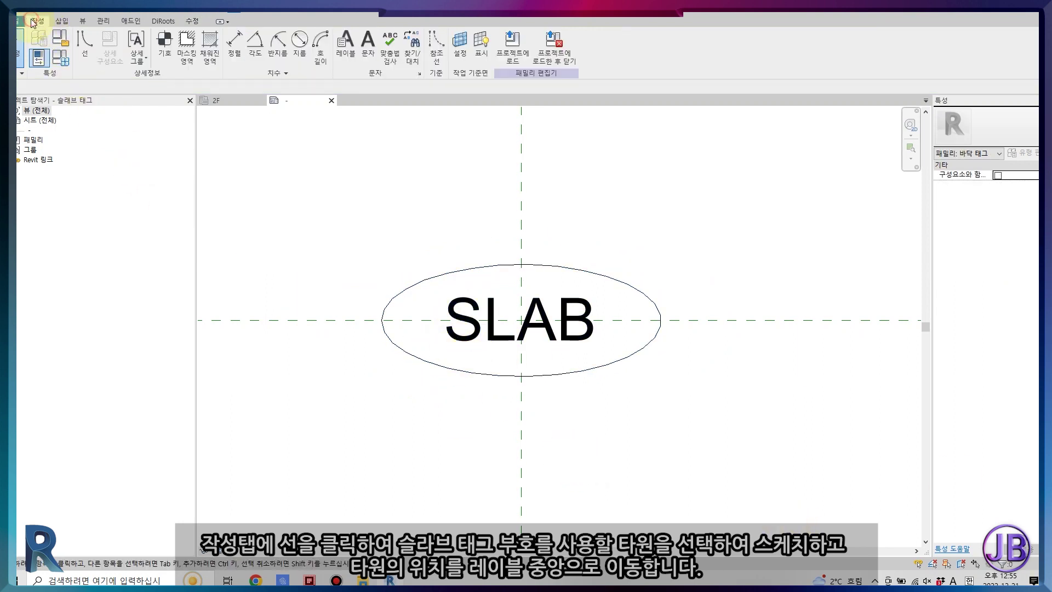
# Sketch an elliptical filled region matching the ellipse outline behind SLAB
pyautogui.click(208, 65)
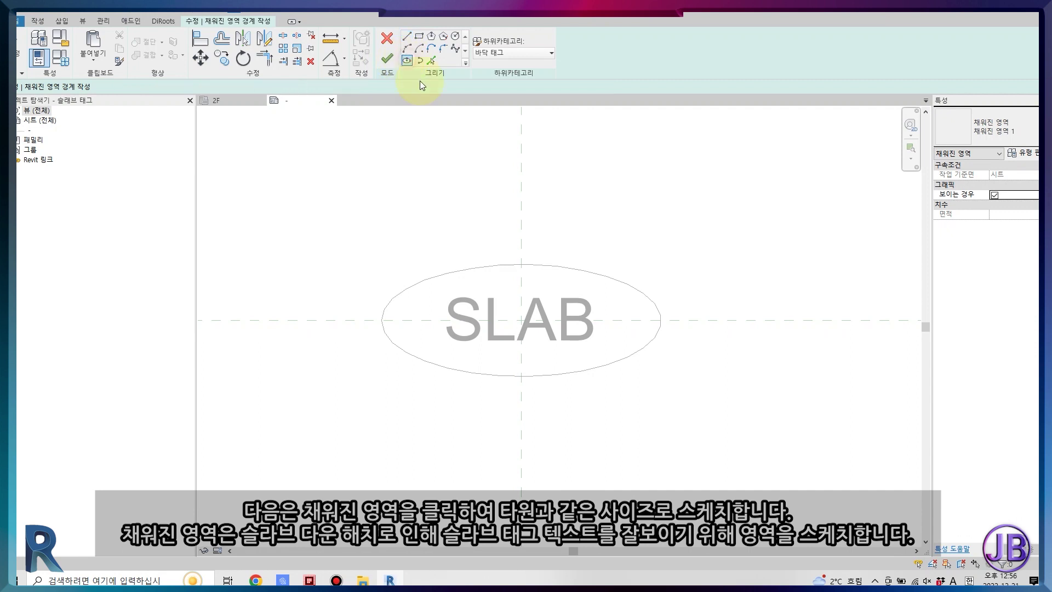
pyautogui.click(521, 320)
pyautogui.click(661, 320)
pyautogui.click(518, 264)
pyautogui.click(387, 58)
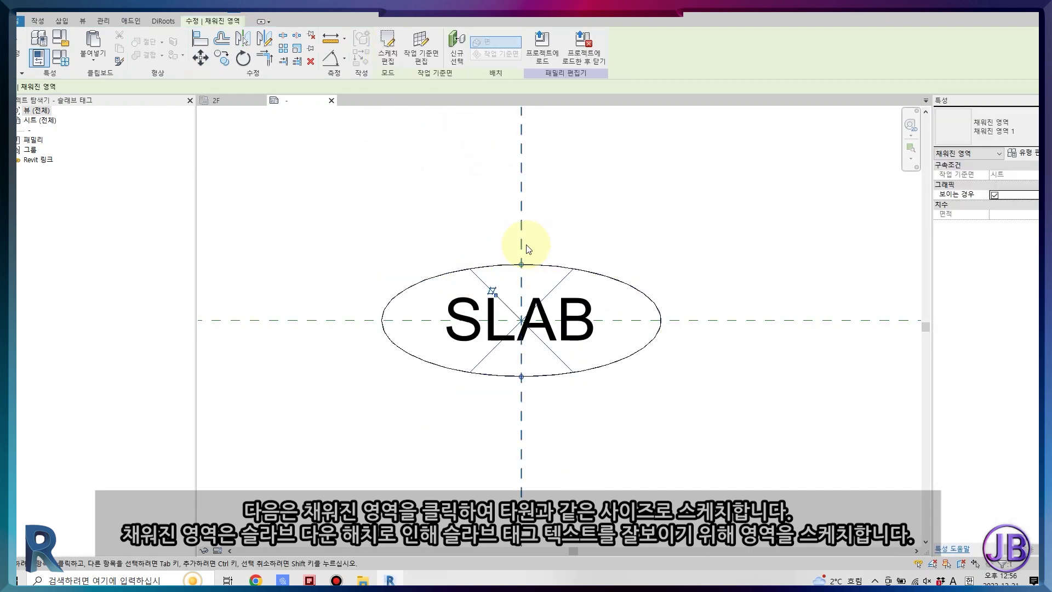
pyautogui.click(550, 268)
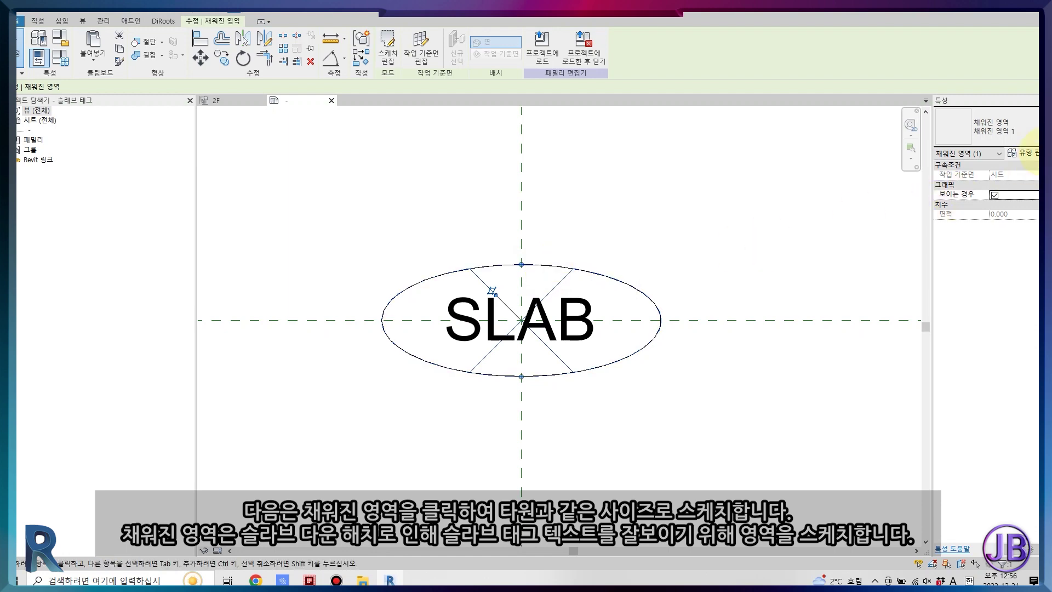
# Set the filled region type's foreground to Solid fill in White
pyautogui.click(669, 144)
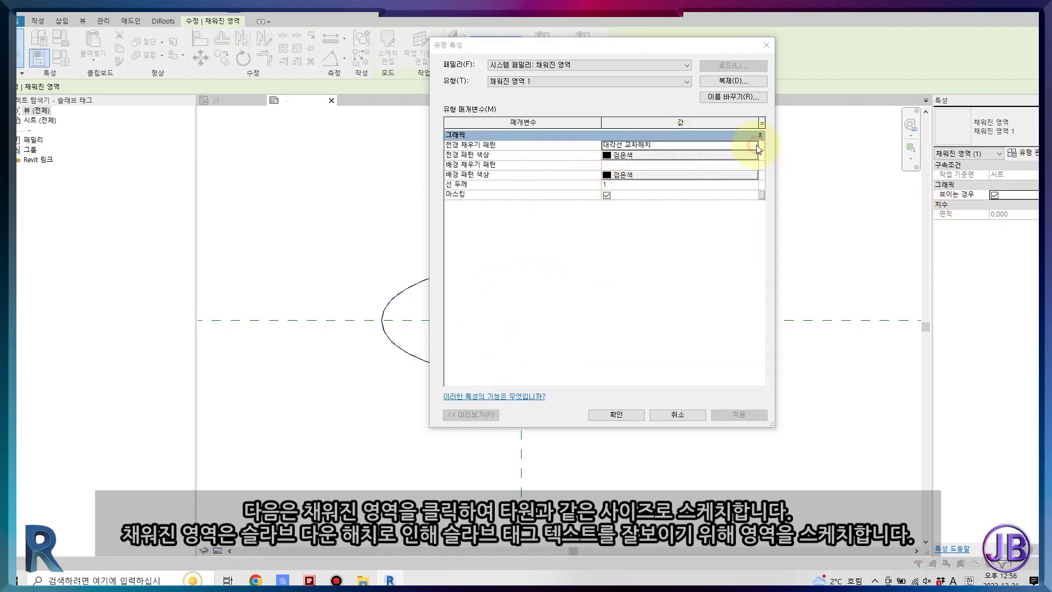
pyautogui.click(754, 146)
pyautogui.click(275, 157)
pyautogui.doubleClick(275, 157)
pyautogui.click(652, 154)
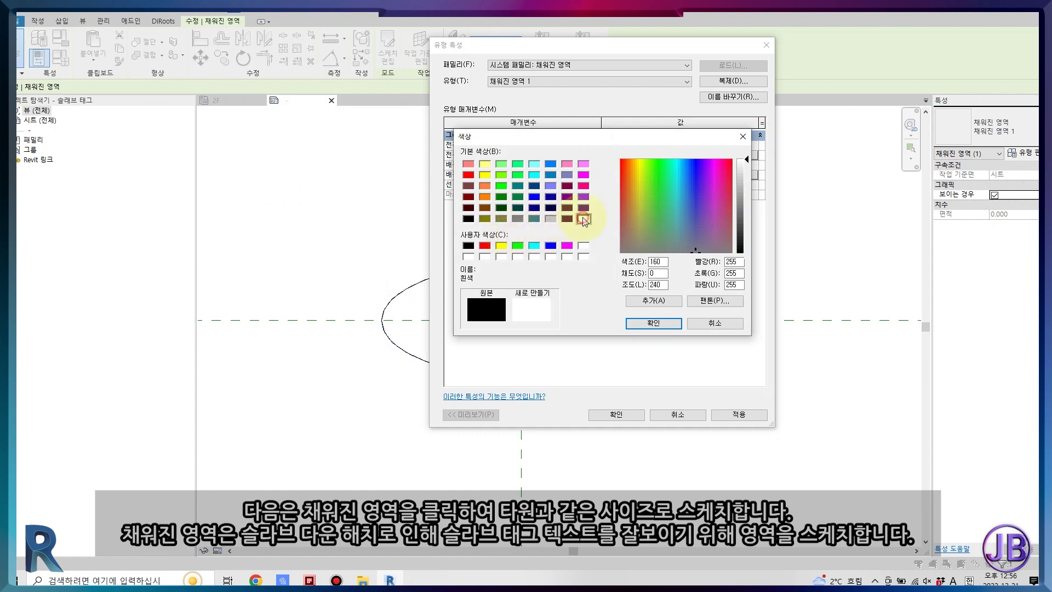
pyautogui.press('Return')
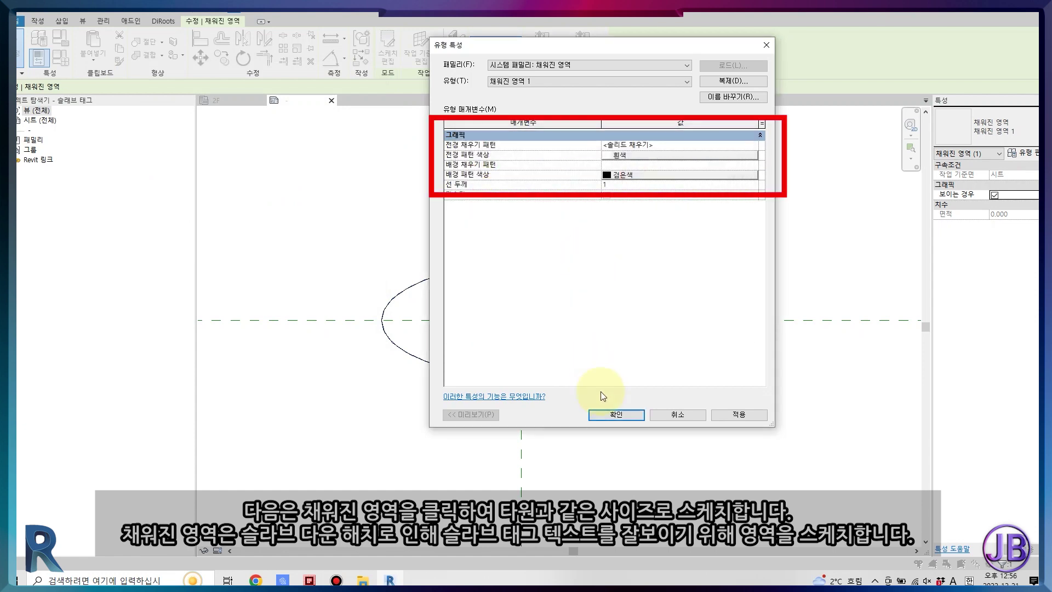
pyautogui.click(610, 415)
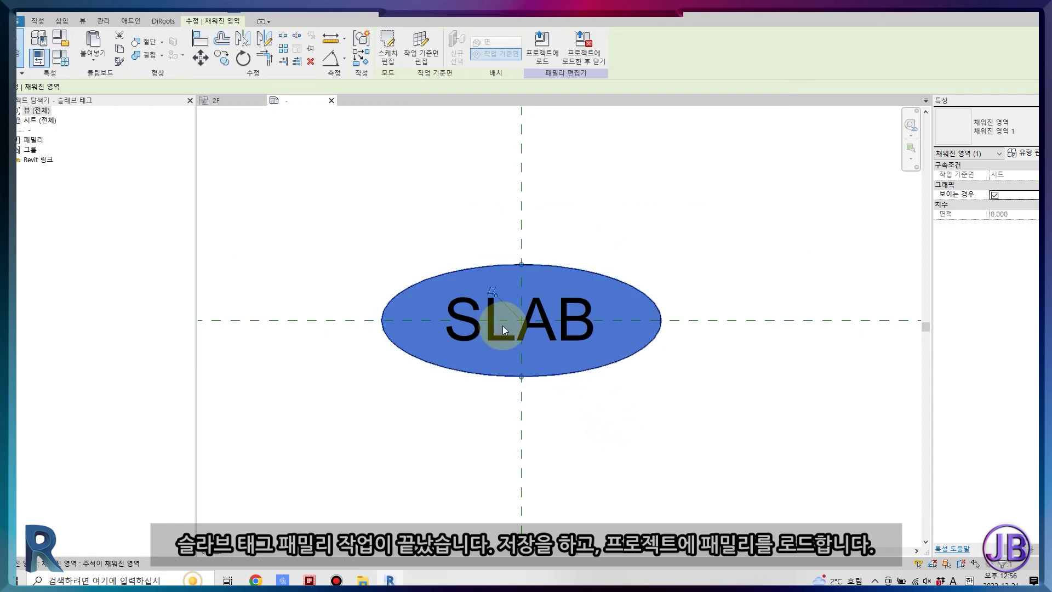
pyautogui.click(406, 204)
# Save the family as JB_슬래브 태그.rfa and load it into the project
pyautogui.click(446, 49)
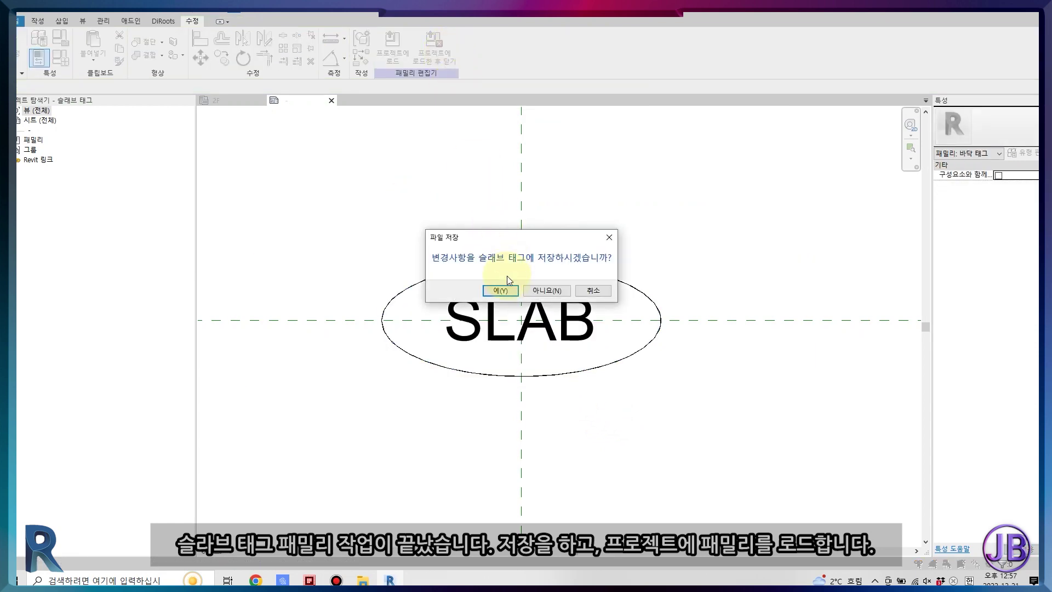
pyautogui.click(500, 290)
pyautogui.click(315, 277)
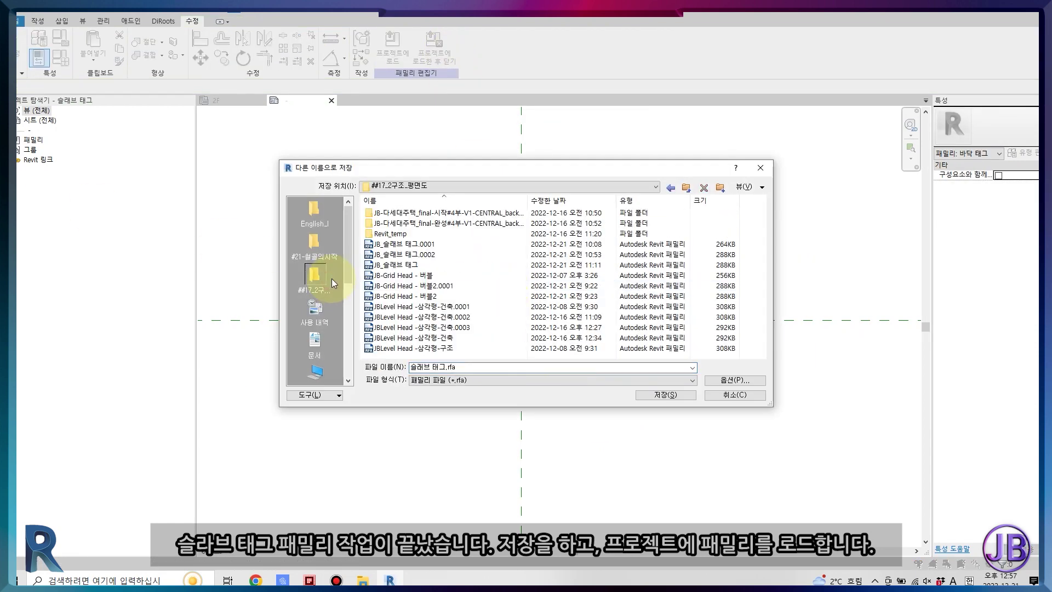
pyautogui.click(392, 267)
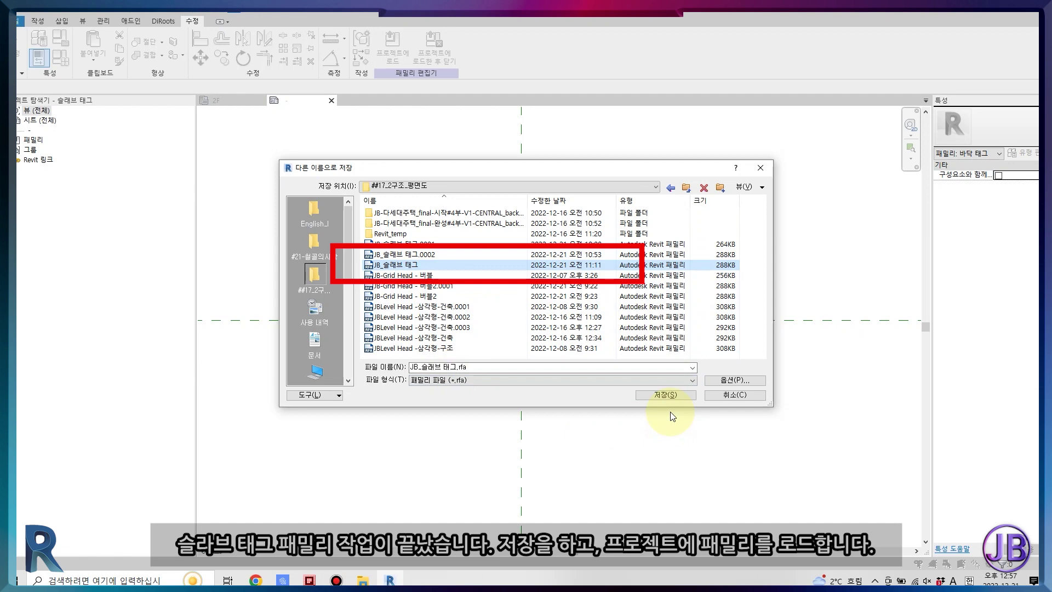
pyautogui.click(665, 395)
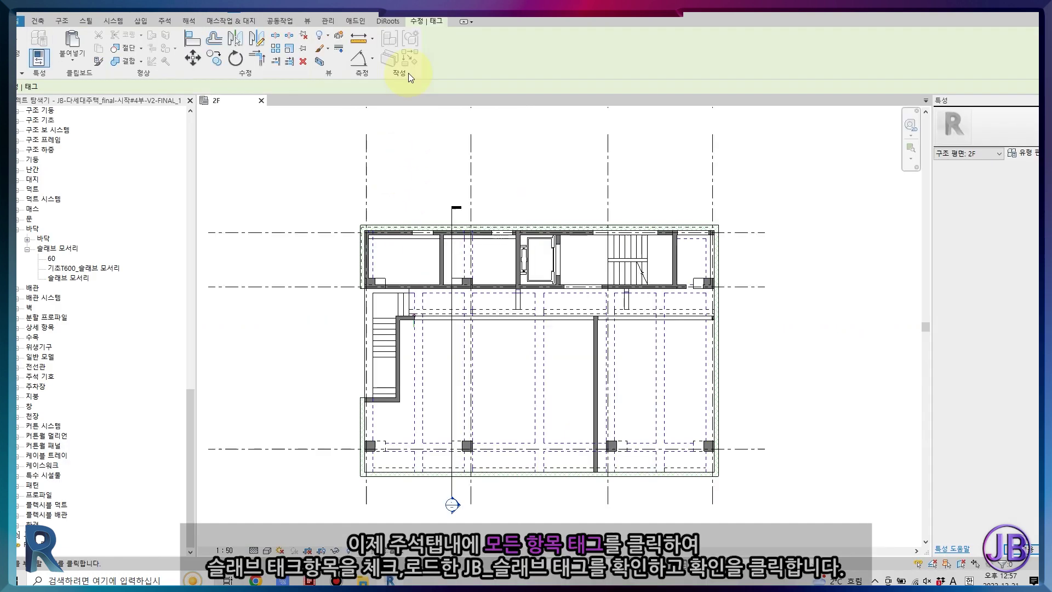
# Tag all floors in the 2F plan with JB_슬래브 태그 using Tag All
pyautogui.click(509, 55)
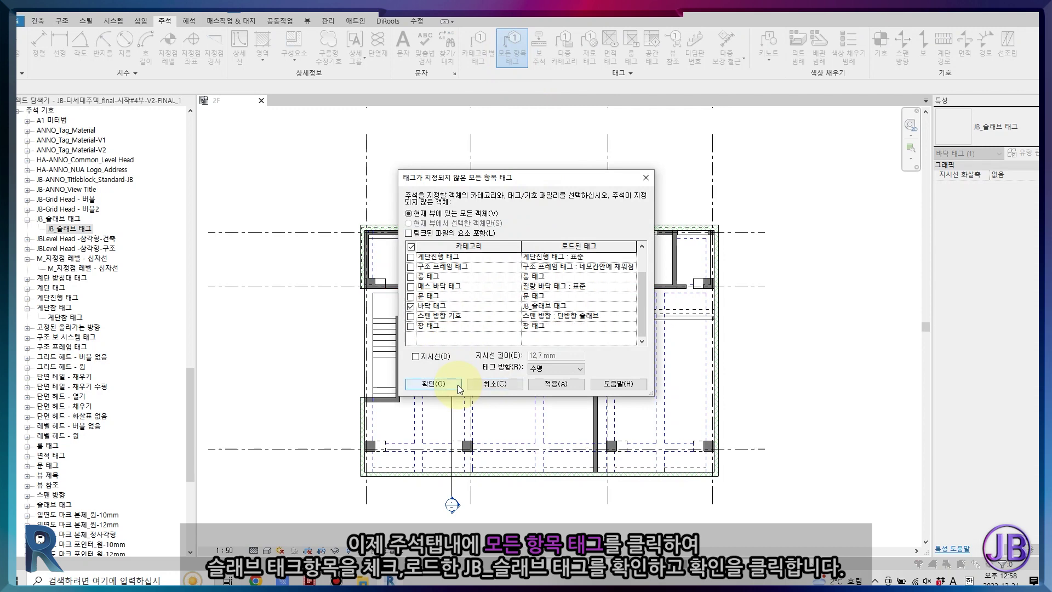
pyautogui.click(458, 385)
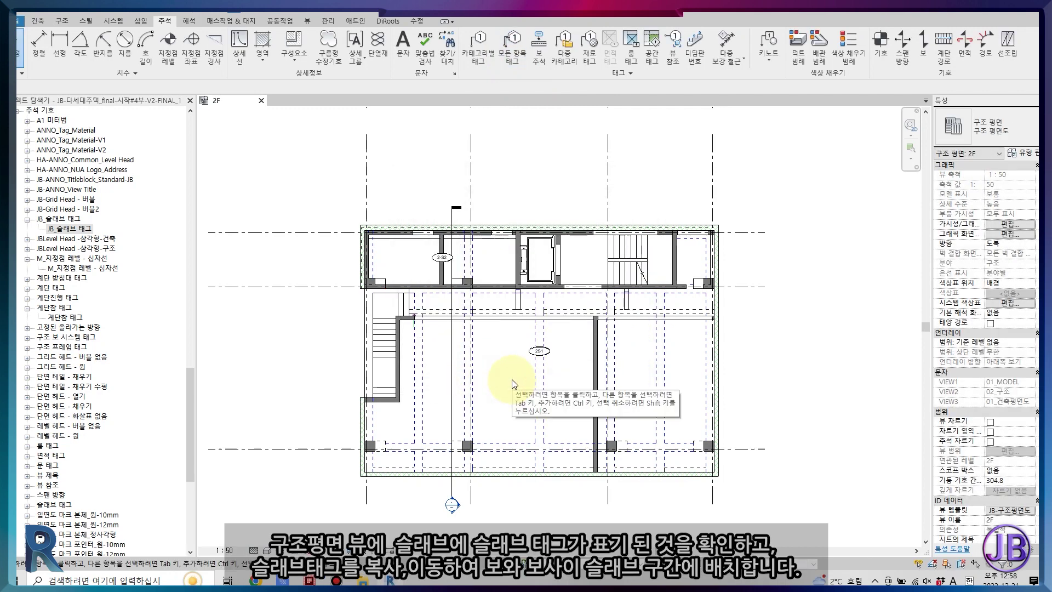
pyautogui.scroll(3, 373, 385)
pyautogui.click(623, 338)
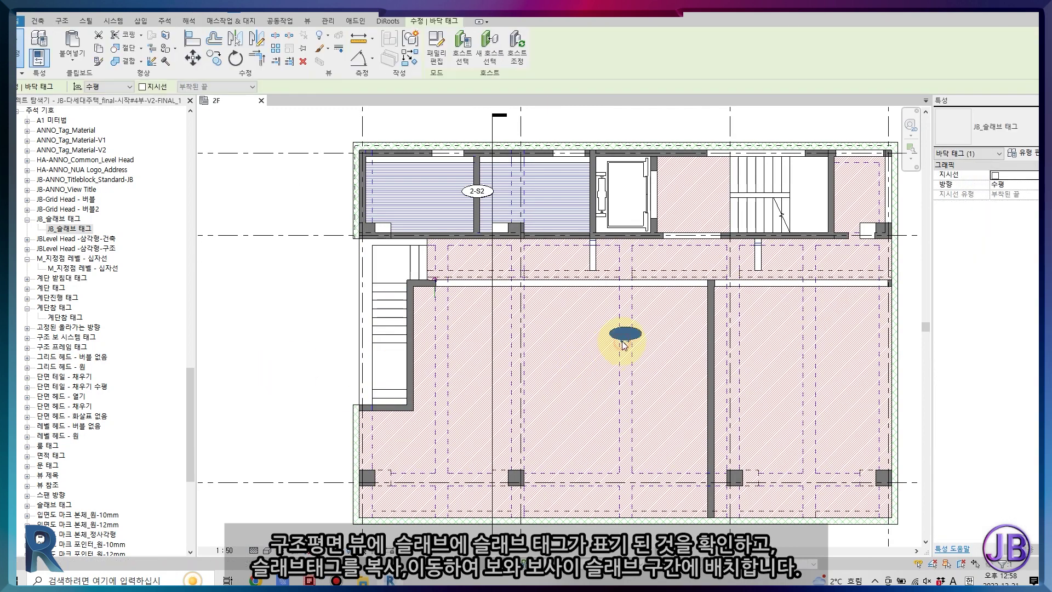
# Open section 단면도 8 and review the long 2F slab's 2S1 type mark
pyautogui.scroll(-3, 465, 418)
pyautogui.click(465, 419)
pyautogui.click(485, 515)
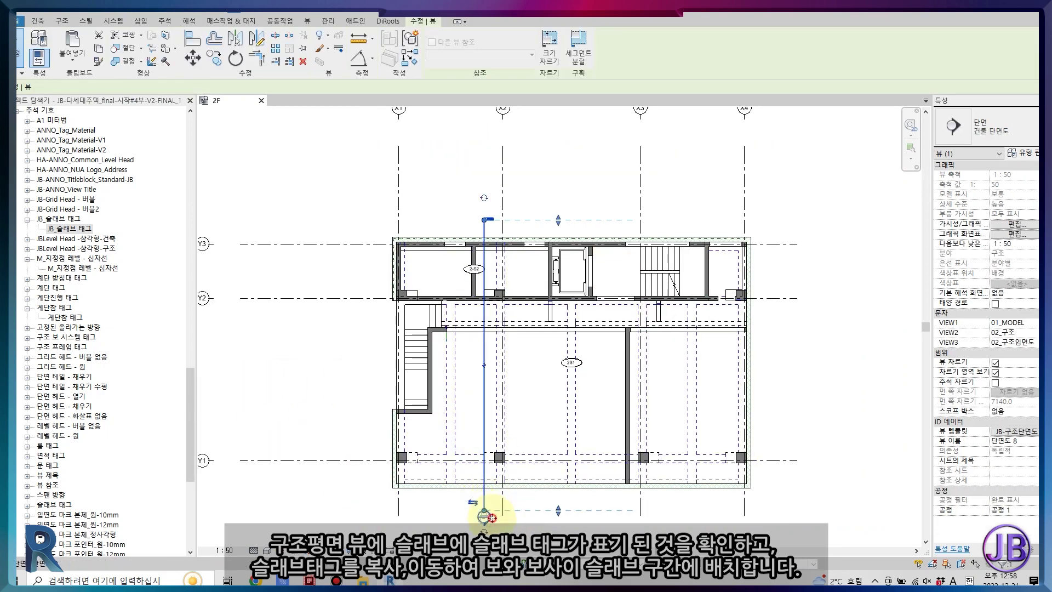
pyautogui.scroll(2, 492, 518)
pyautogui.scroll(2, 482, 510)
pyautogui.doubleClick(488, 512)
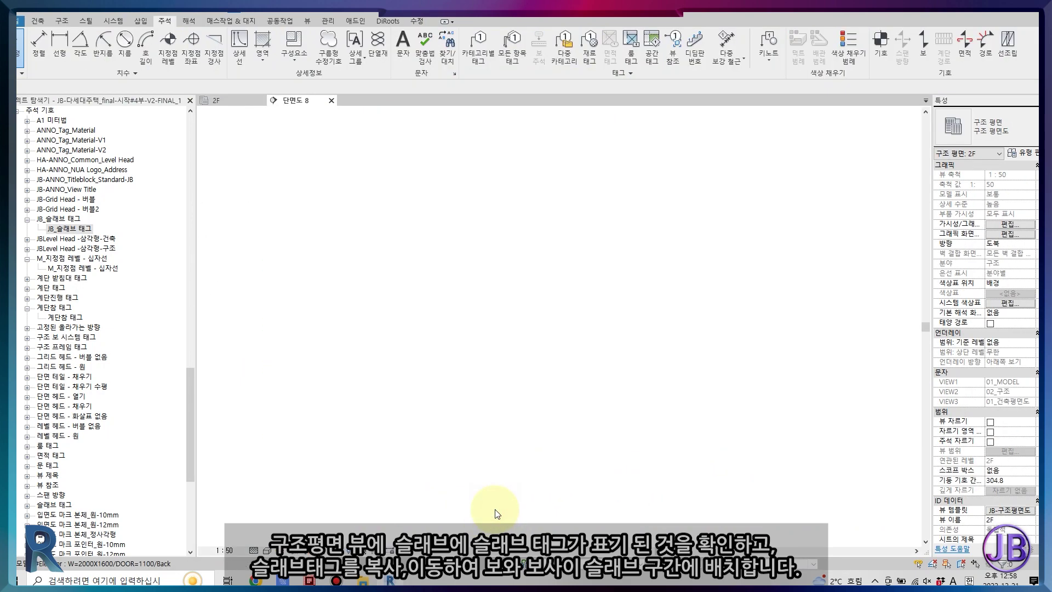
pyautogui.scroll(2, 536, 428)
pyautogui.scroll(2, 674, 449)
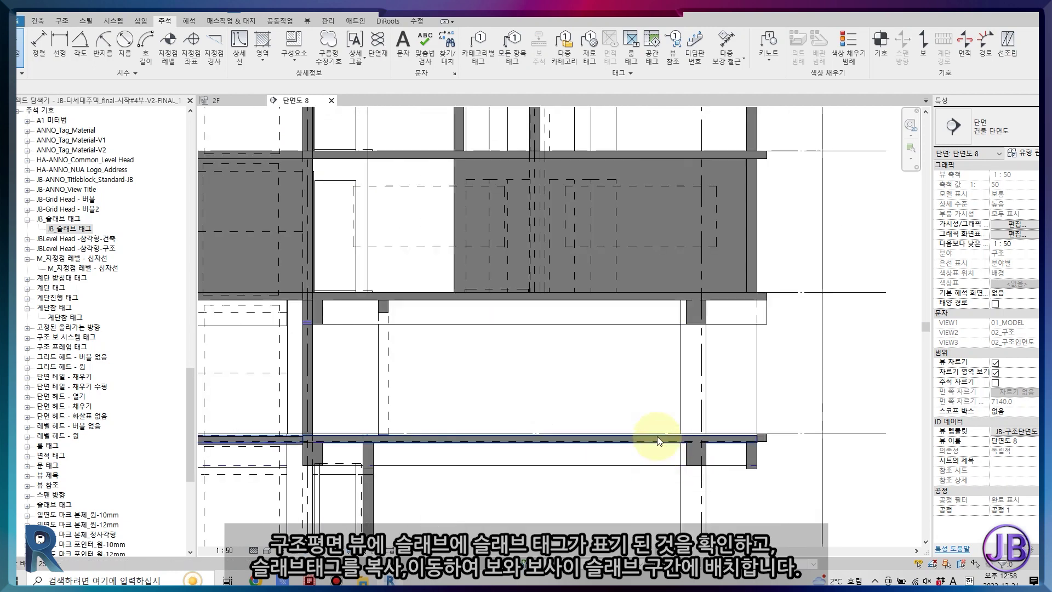
pyautogui.click(656, 436)
pyautogui.click(1022, 153)
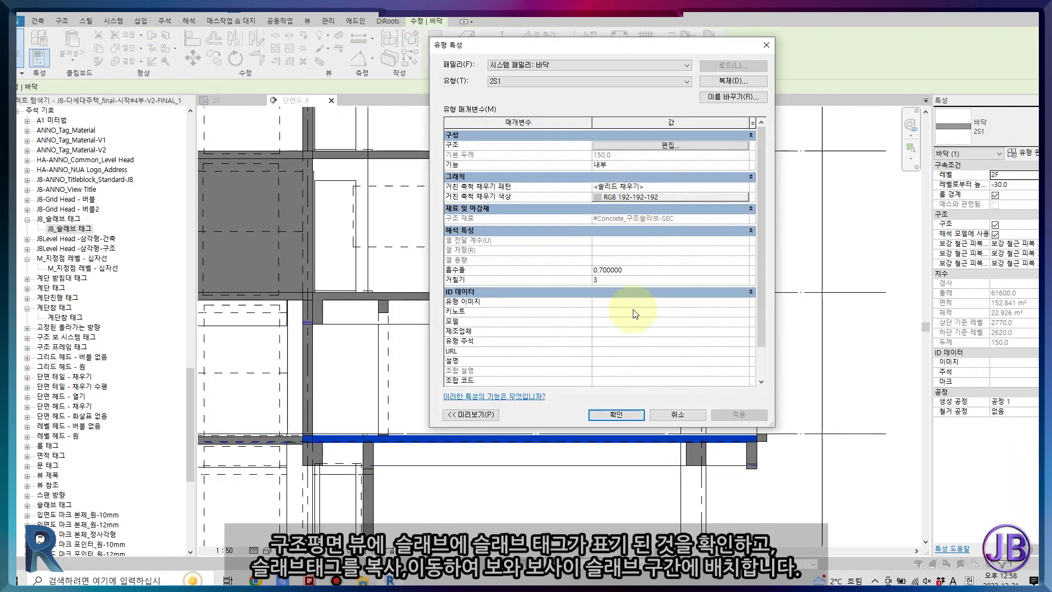
pyautogui.scroll(-5, 629, 340)
pyautogui.click(621, 359)
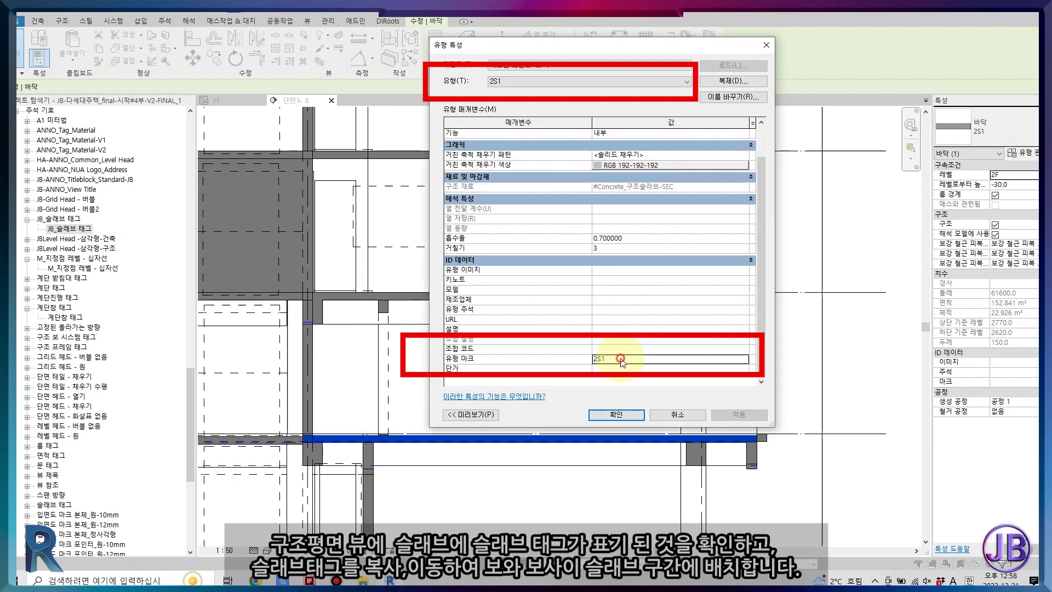
pyautogui.doubleClick(603, 361)
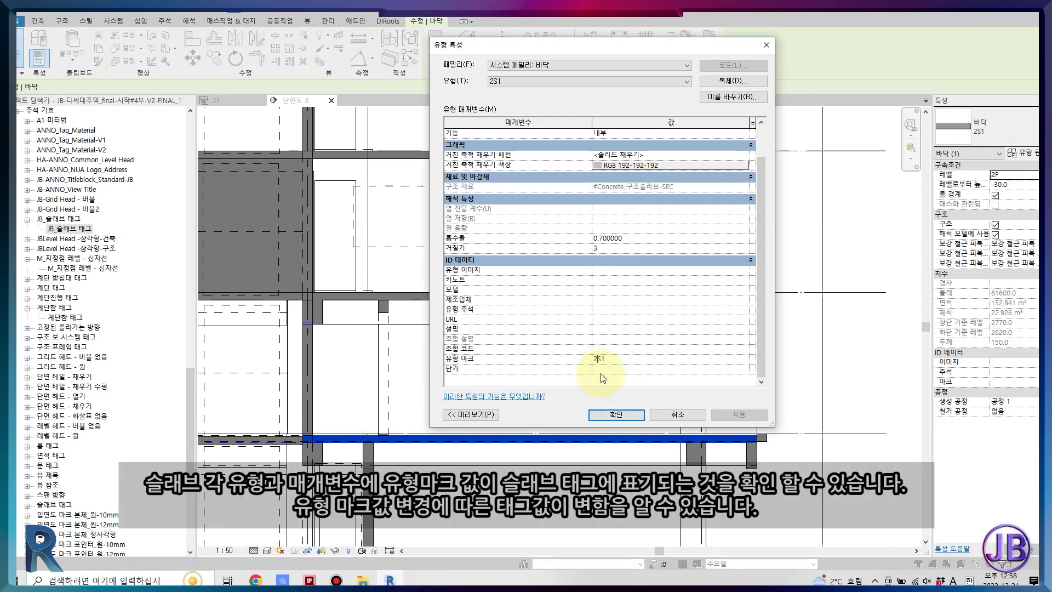
pyautogui.write('---')
pyautogui.click(624, 415)
# Change the small 2F slab's type mark to 2---S2 and check its 2F plan tag
pyautogui.moveTo(382, 376); pyautogui.dragTo(515, 464, button='middle')
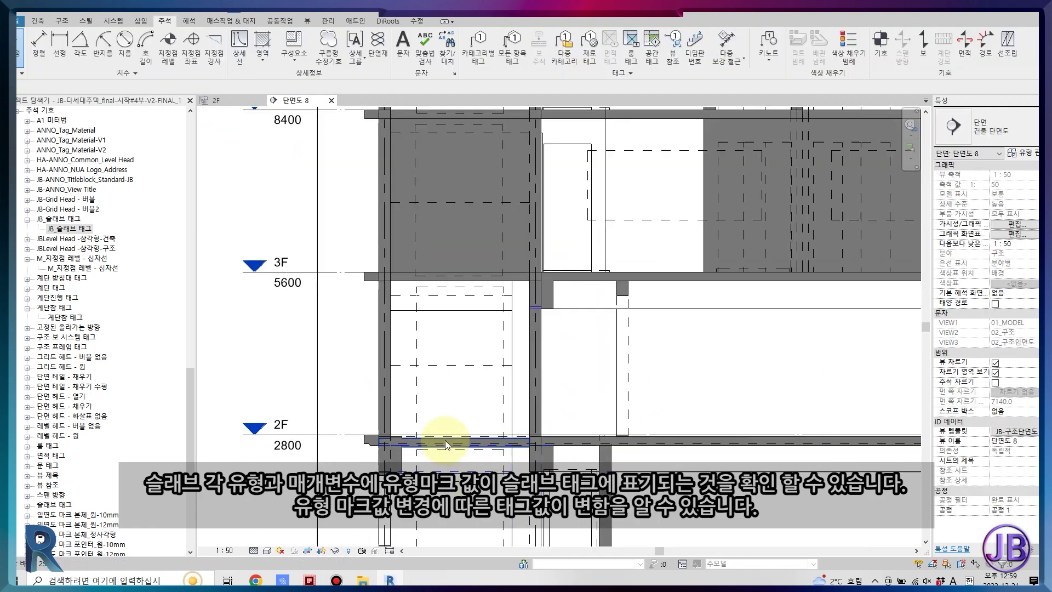
pyautogui.scroll(3, 455, 435)
pyautogui.click(454, 438)
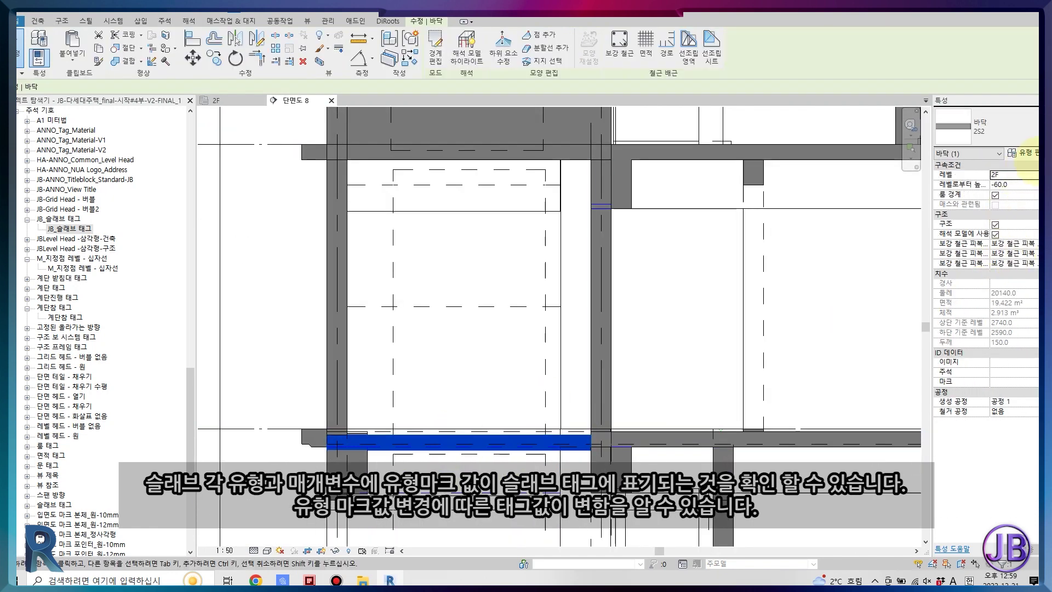
pyautogui.click(1019, 152)
pyautogui.scroll(-3, 575, 351)
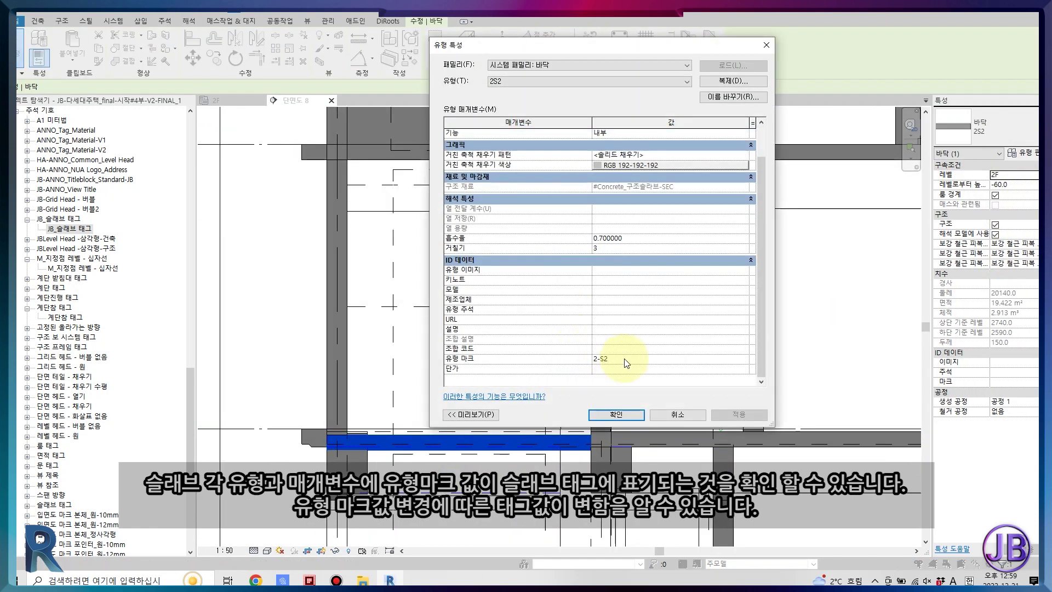
pyautogui.write('--')
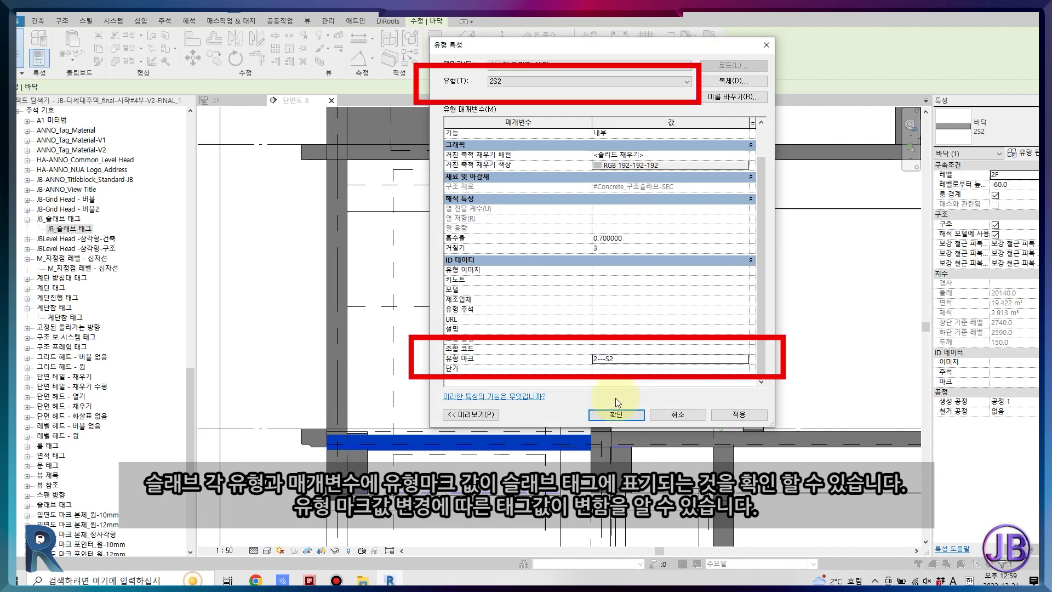
pyautogui.click(616, 414)
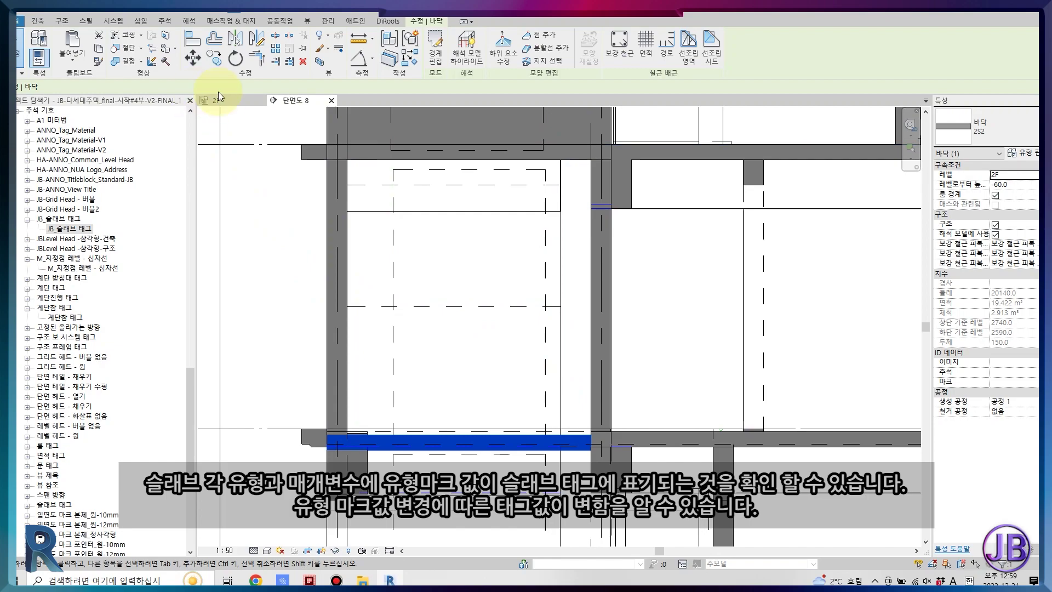
pyautogui.click(218, 97)
pyautogui.scroll(3, 537, 241)
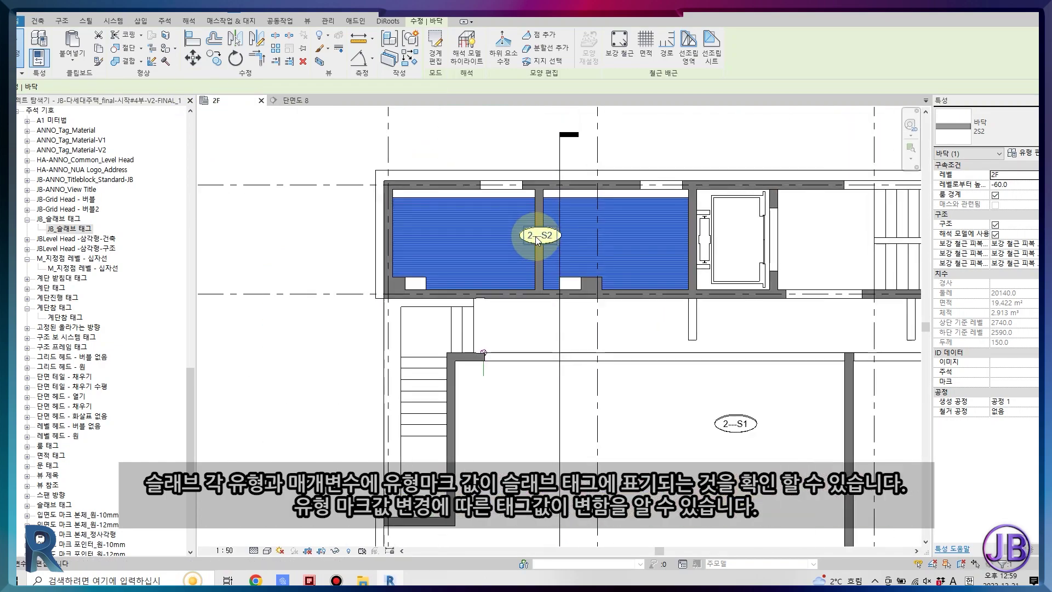
pyautogui.scroll(1, 537, 241)
# Set the small slab's type mark to 2S2 and confirm the long slab remains 2S1
pyautogui.click(292, 101)
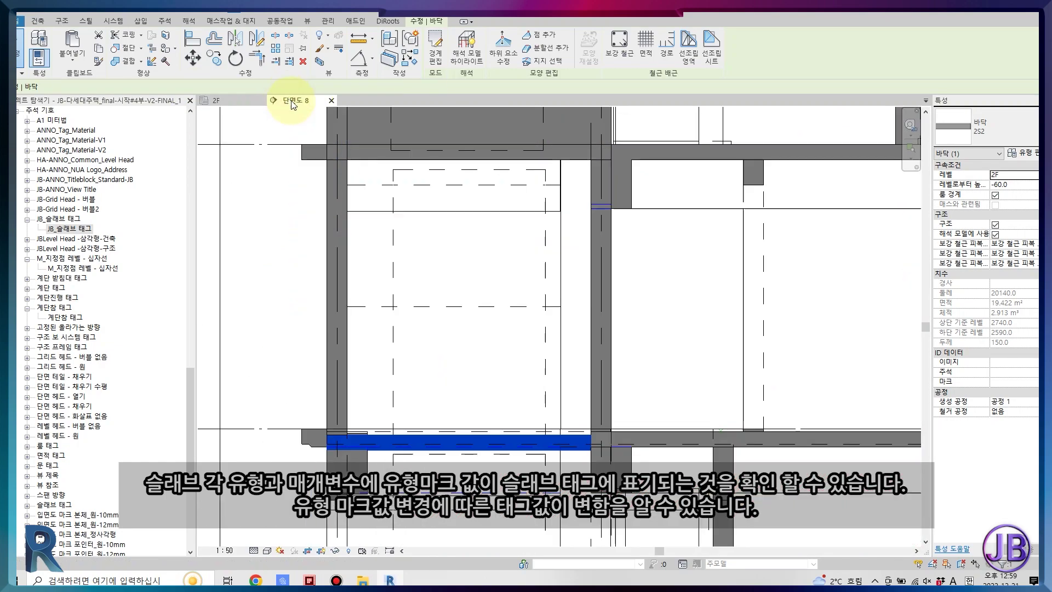
pyautogui.click(1022, 153)
pyautogui.scroll(-2, 644, 352)
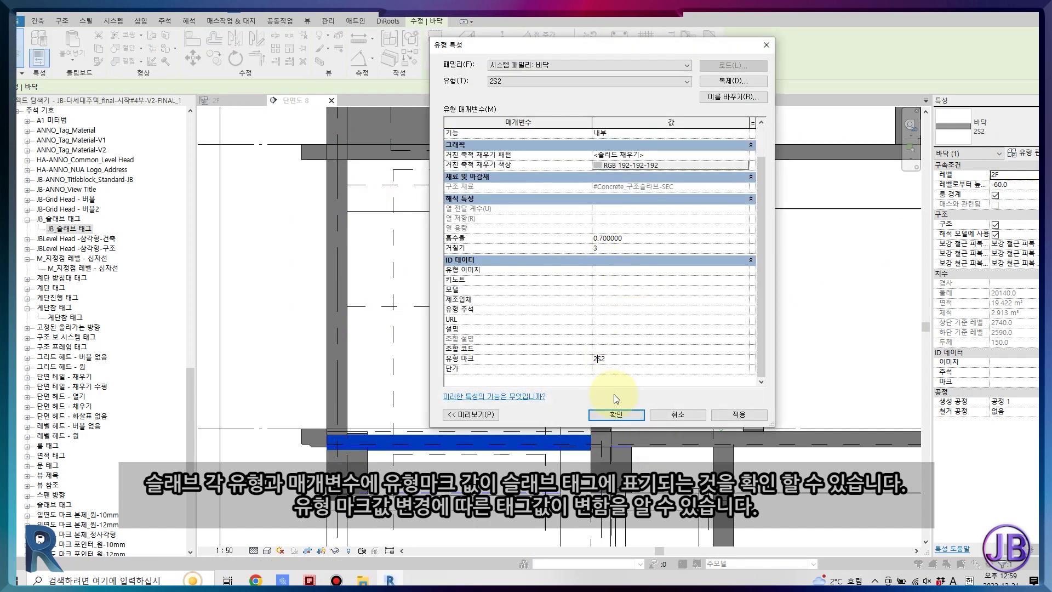
pyautogui.click(604, 415)
pyautogui.moveTo(545, 381); pyautogui.dragTo(468, 403, button='middle')
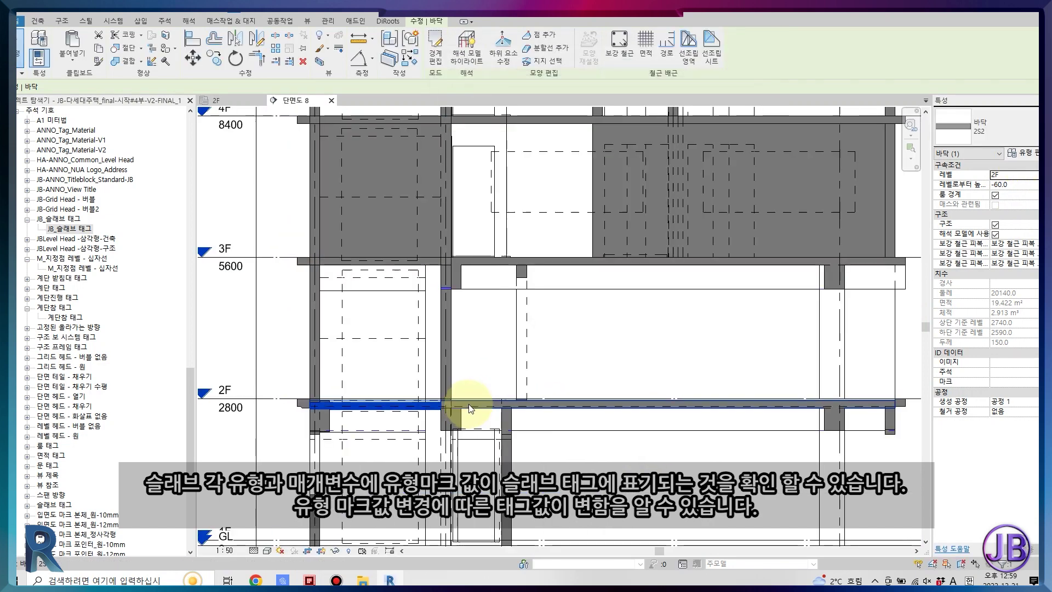
pyautogui.click(621, 404)
pyautogui.click(1023, 154)
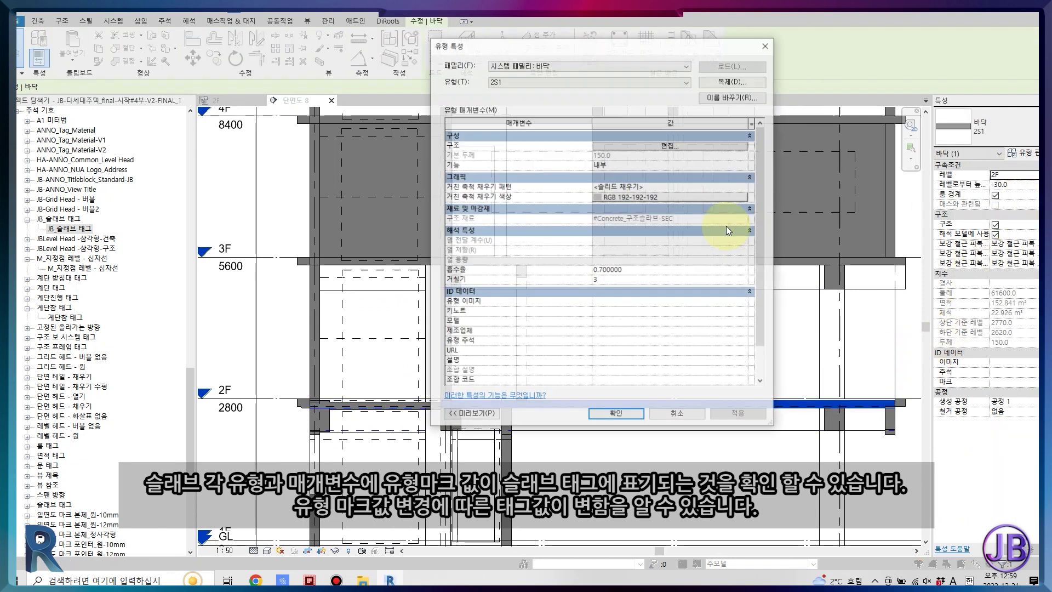
pyautogui.click(603, 415)
pyautogui.scroll(-3, 465, 362)
# Relocate the 2S1 slab tag into another lower bay of the 2F plan
pyautogui.press('Escape')
pyautogui.click(239, 100)
pyautogui.scroll(-3, 540, 404)
pyautogui.scroll(3, 664, 441)
pyautogui.click(660, 399)
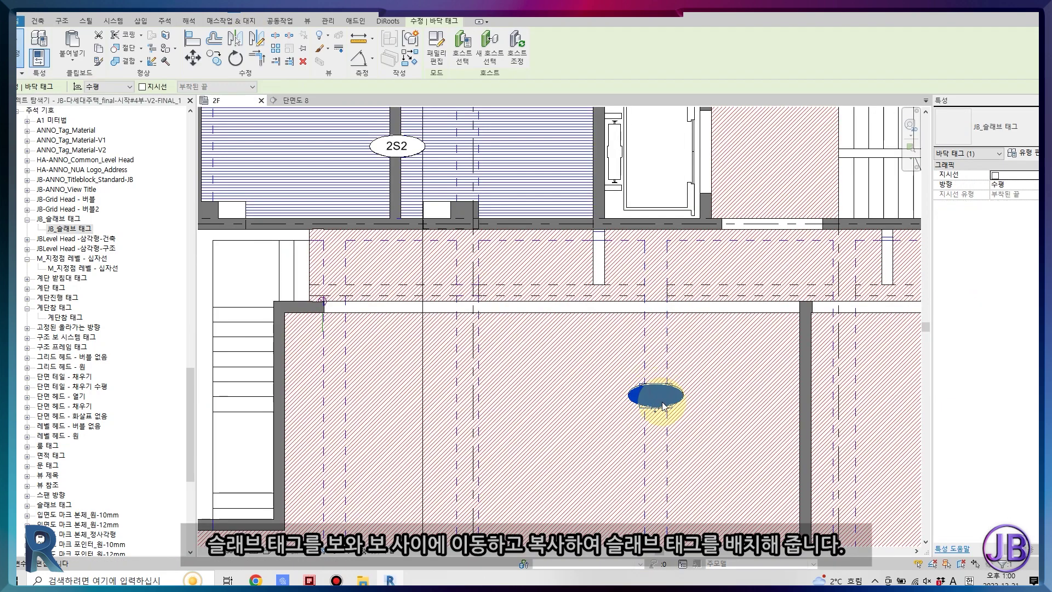
pyautogui.keyDown('ctrl'); pyautogui.moveTo(650, 416); pyautogui.dragTo(392, 416); pyautogui.keyUp('ctrl')
pyautogui.click(667, 389)
pyautogui.press('Delete')
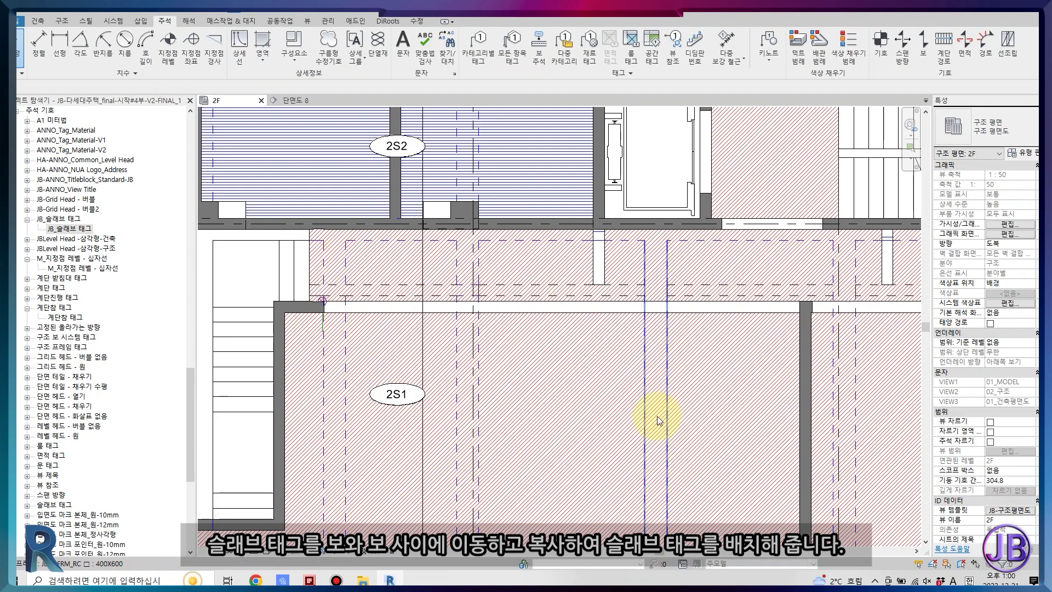
pyautogui.scroll(-2, 493, 313)
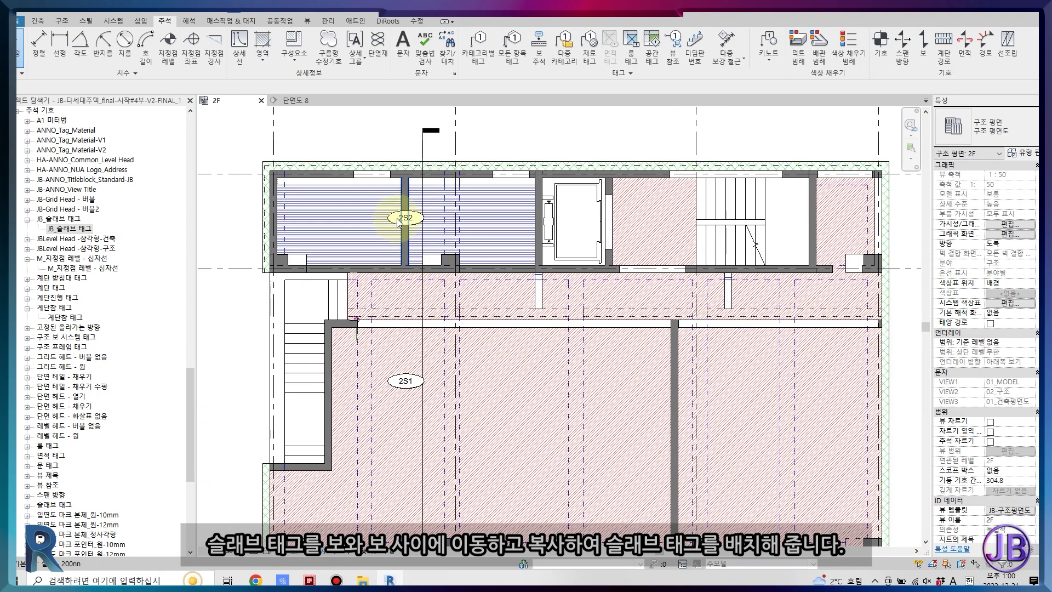
# Move the 2S2 tag into the left room and copy it to the neighbouring room
pyautogui.click(393, 221)
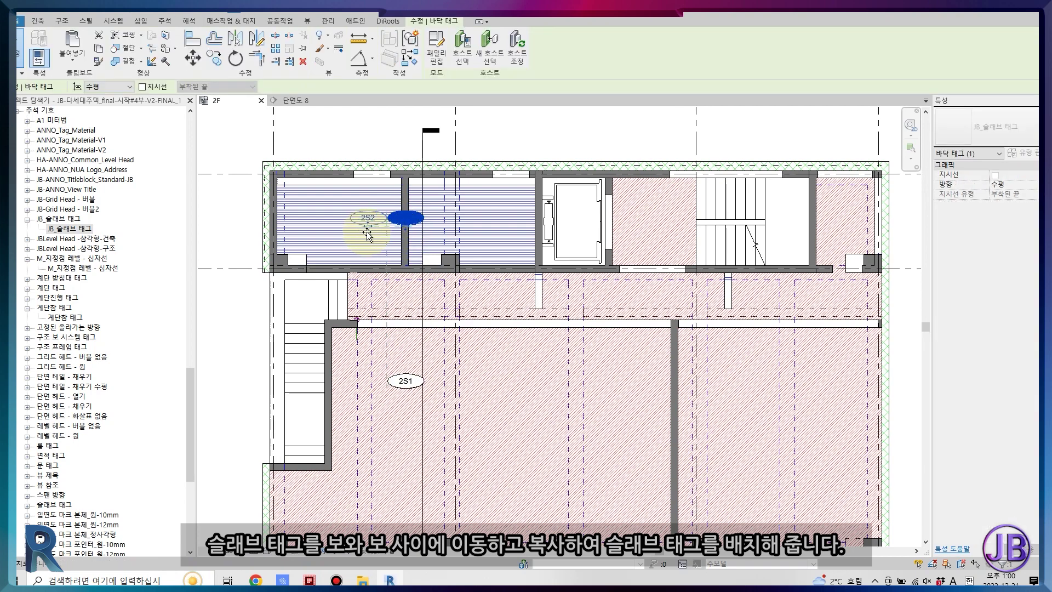
pyautogui.moveTo(393, 220); pyautogui.dragTo(346, 221)
pyautogui.press('c')
pyautogui.press('o')
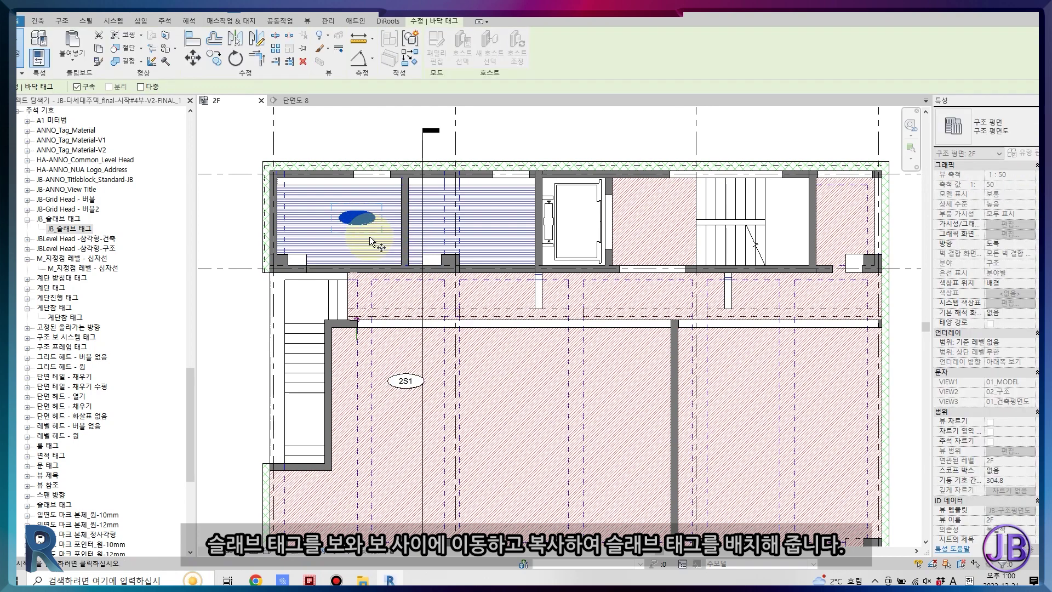
pyautogui.click(346, 211)
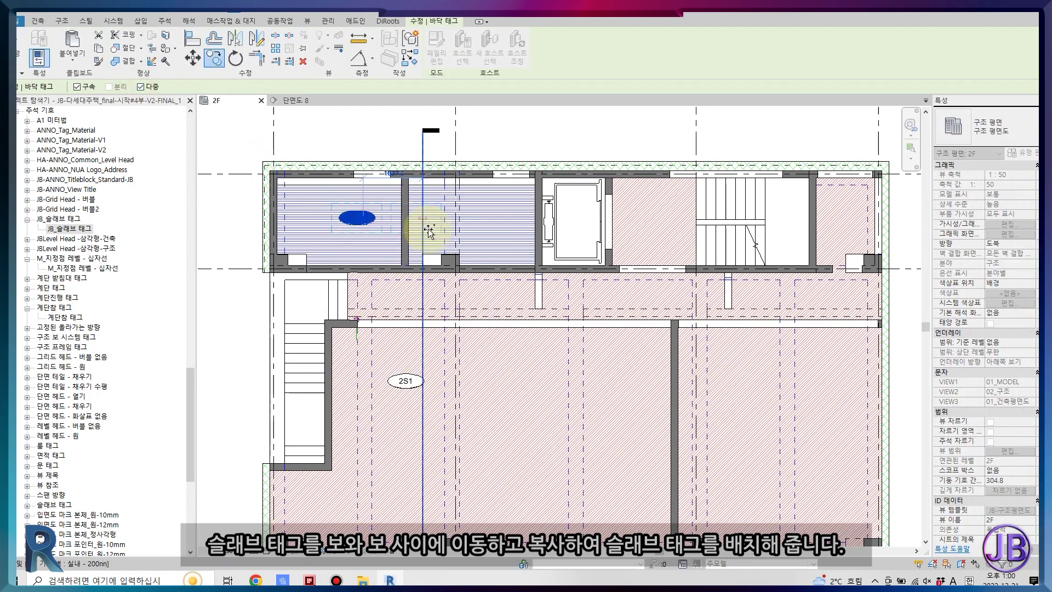
pyautogui.click(487, 226)
pyautogui.press('Escape')
pyautogui.press('Escape')
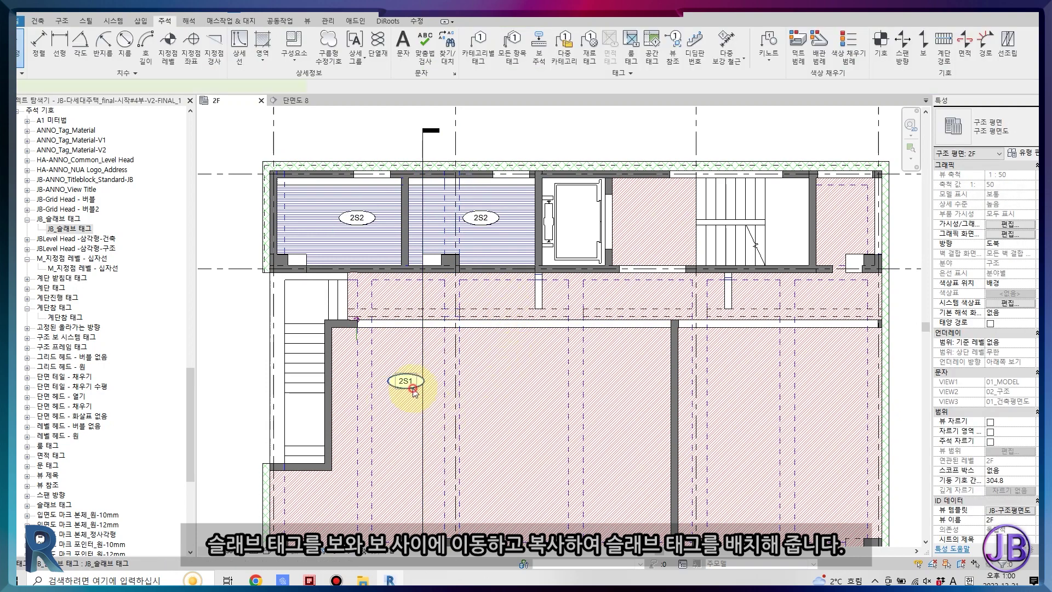
# Copy the 2S1 tag into four more lower bays
pyautogui.click(414, 390)
pyautogui.press('c')
pyautogui.press('o')
pyautogui.click(521, 425)
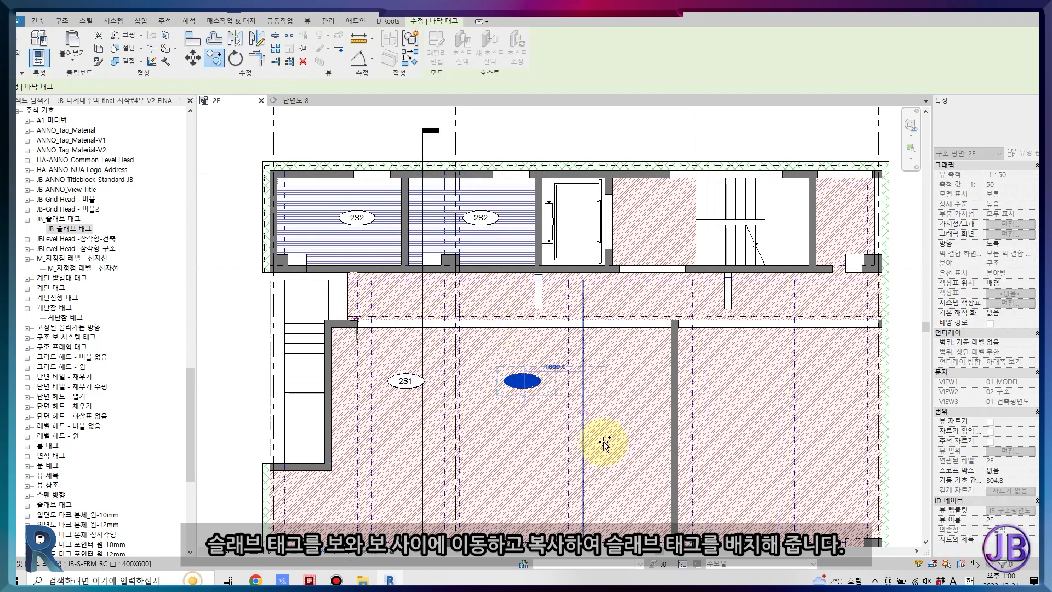
pyautogui.click(635, 445)
pyautogui.click(746, 466)
pyautogui.click(838, 458)
pyautogui.click(917, 458)
pyautogui.press('Escape')
pyautogui.scroll(-2, 563, 374)
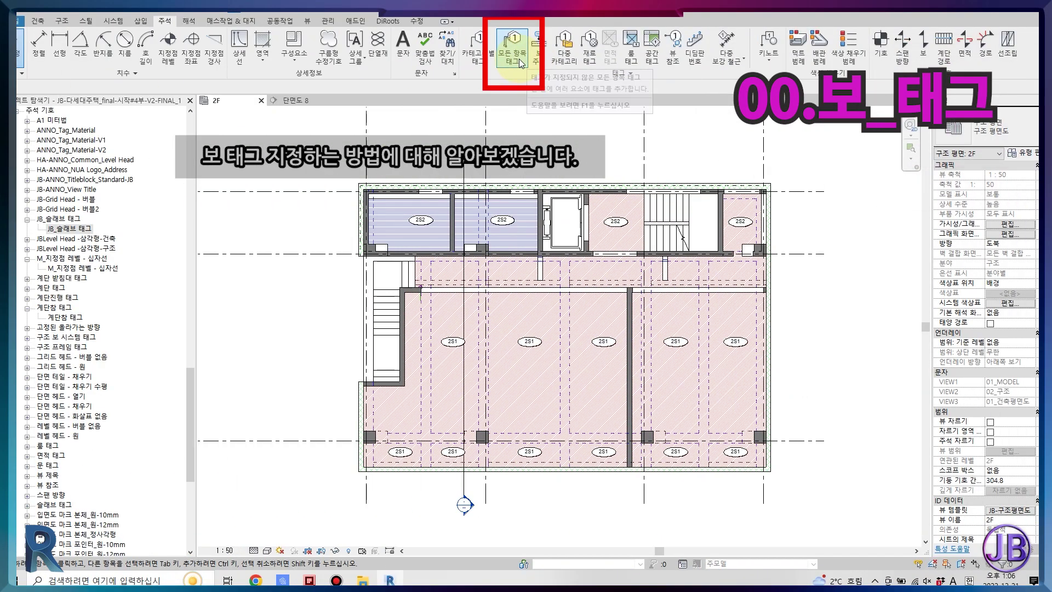
# Tag all beams with 구조 프레임 태그 : 표준, giving 400X600 labels
pyautogui.click(518, 58)
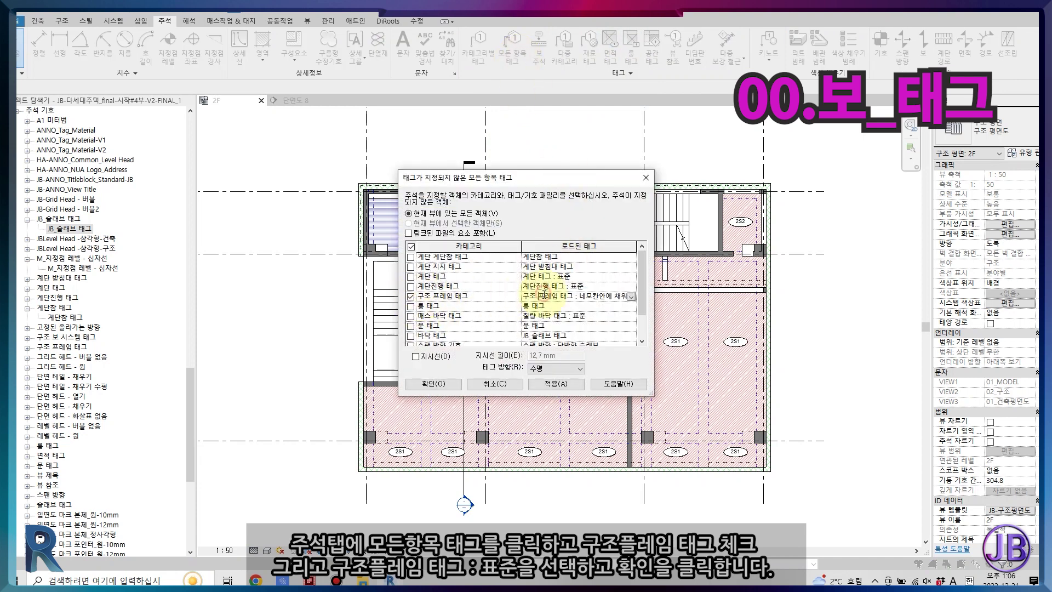
pyautogui.click(631, 296)
pyautogui.click(586, 314)
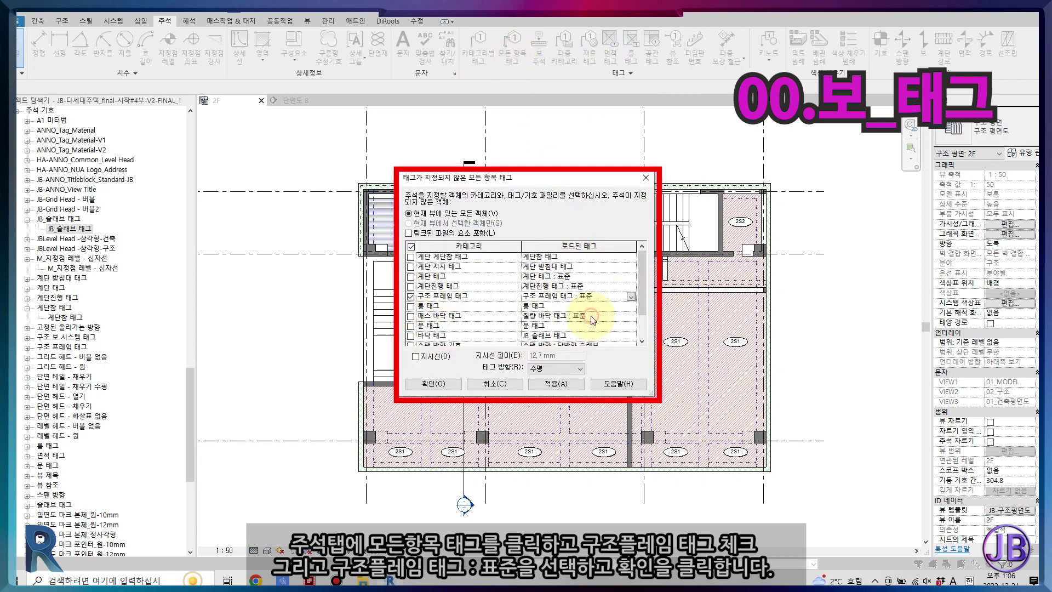
pyautogui.click(446, 383)
pyautogui.scroll(2, 482, 252)
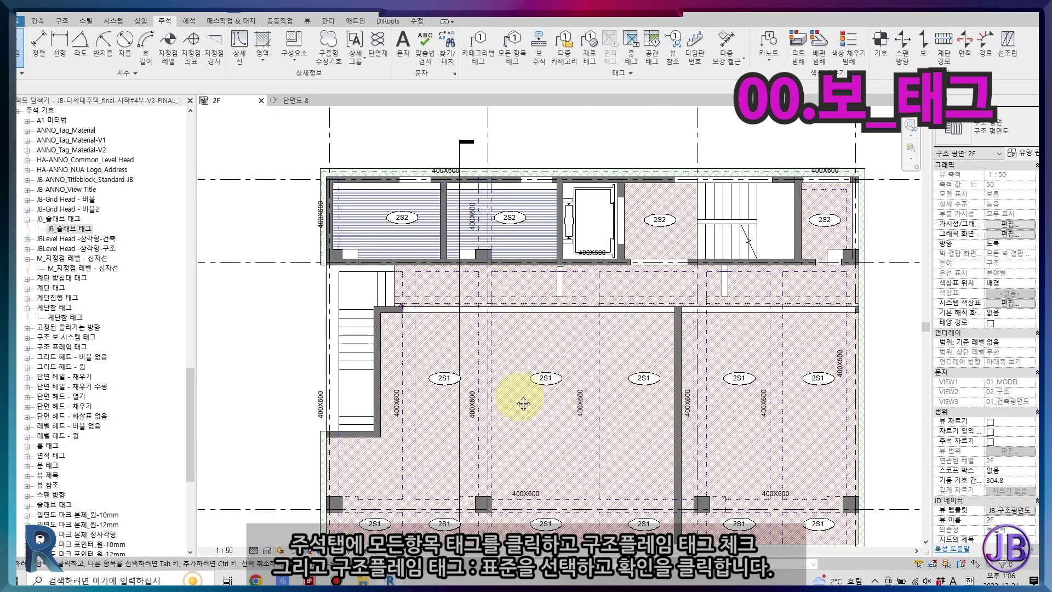
# Drag the 400X600 tag from the elevator shaft down onto the corridor beam below
pyautogui.moveTo(550, 403); pyautogui.dragTo(499, 399, button='middle')
pyautogui.moveTo(543, 362); pyautogui.dragTo(550, 314, button='middle')
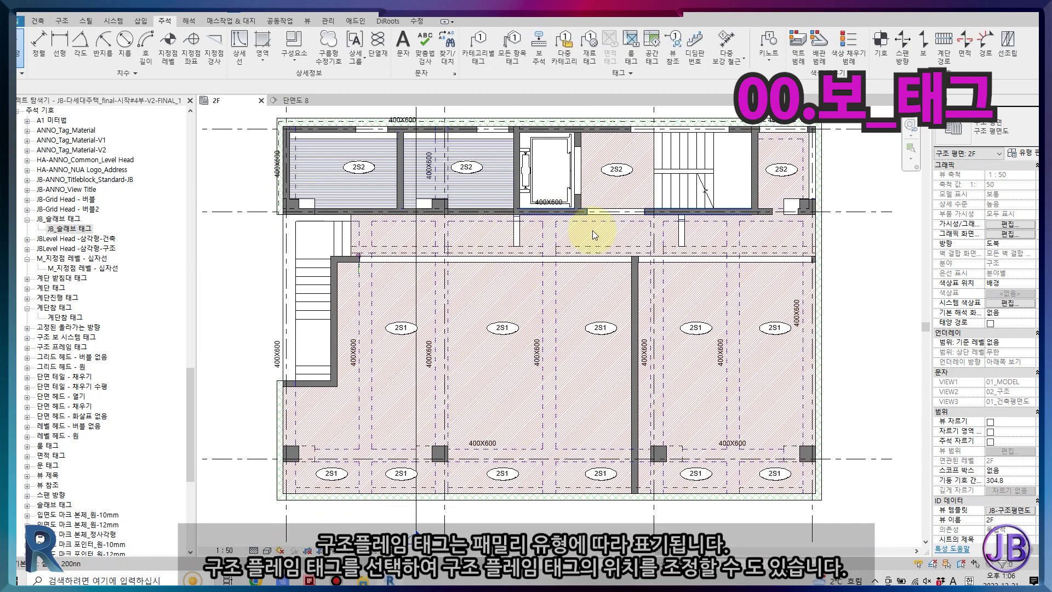
pyautogui.scroll(3, 560, 209)
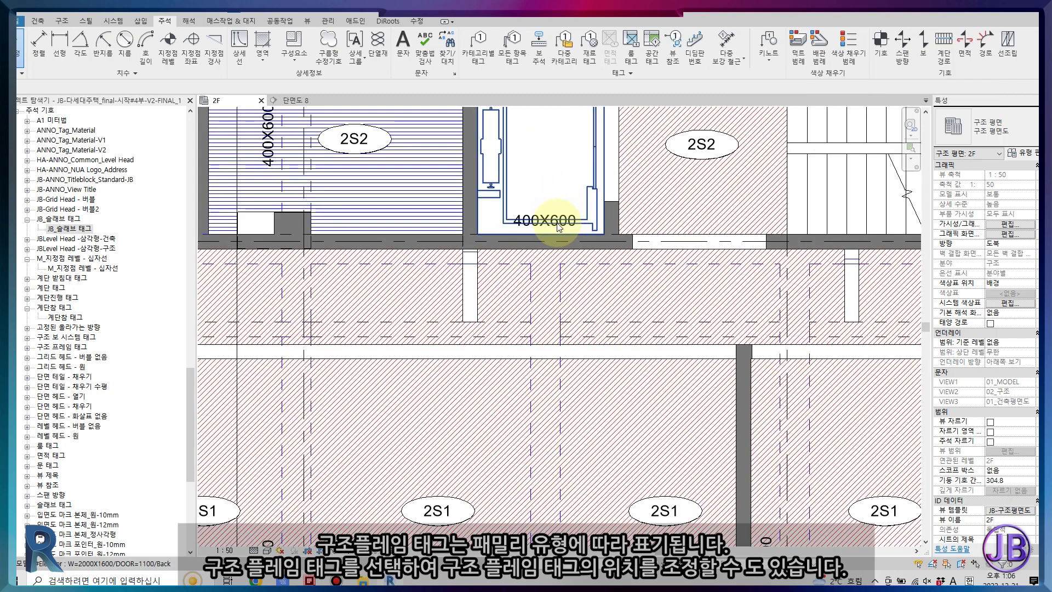
pyautogui.click(554, 225)
pyautogui.press('Escape')
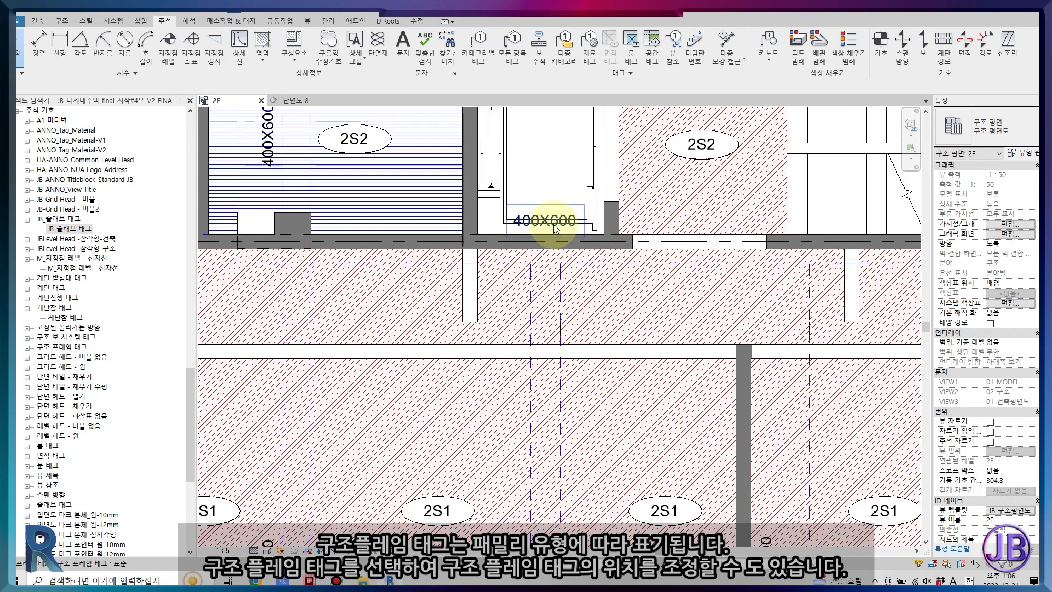
pyautogui.click(545, 221)
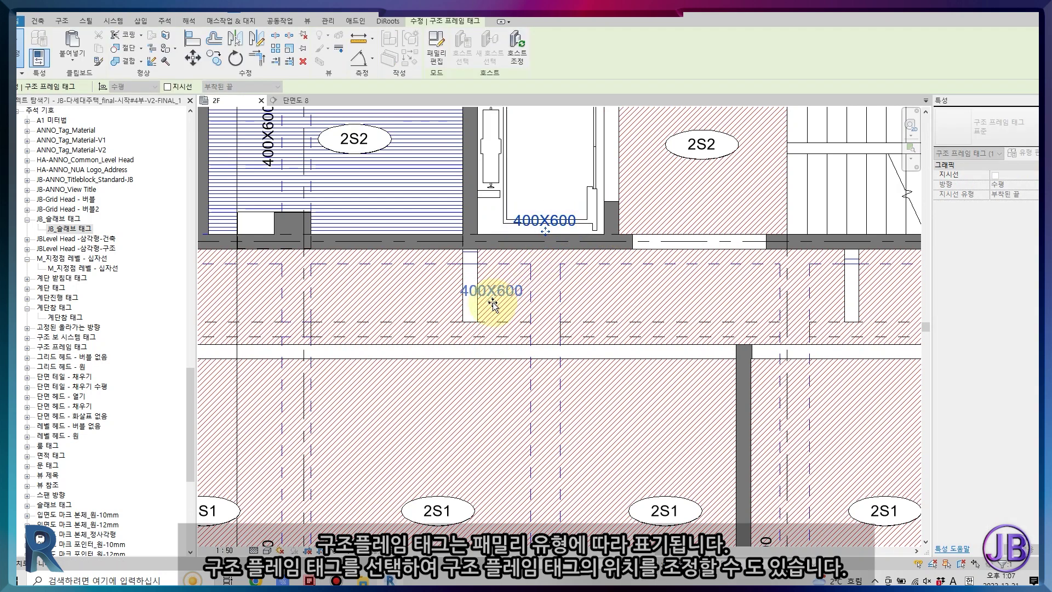
pyautogui.moveTo(427, 297); pyautogui.dragTo(427, 294)
pyautogui.press('Escape')
pyautogui.scroll(-3, 447, 277)
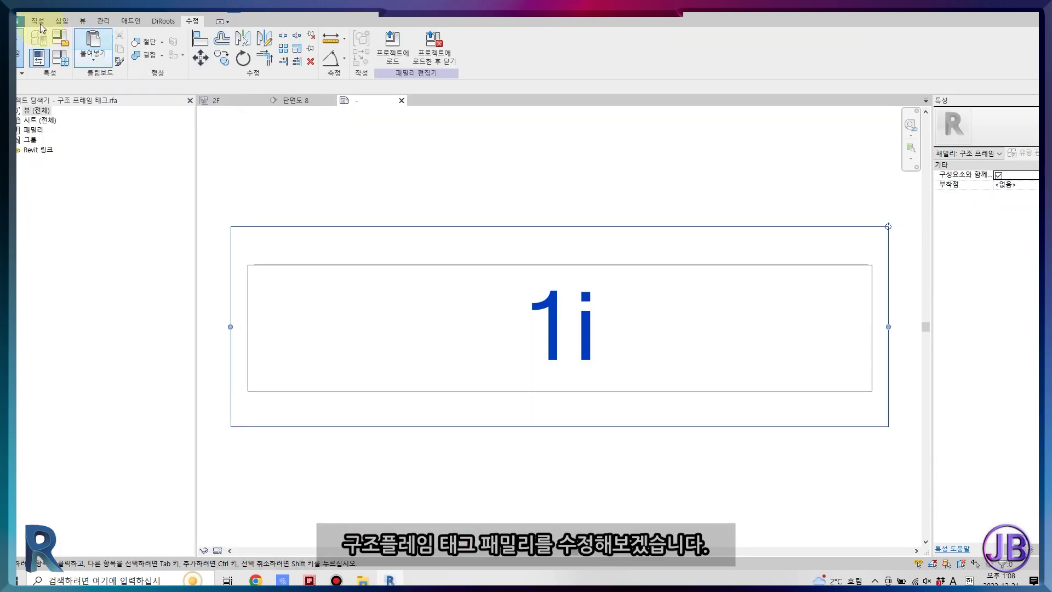
# Save the structural framing tag family as a new file, JB_보플레임_태그.rfa
pyautogui.click(17, 20)
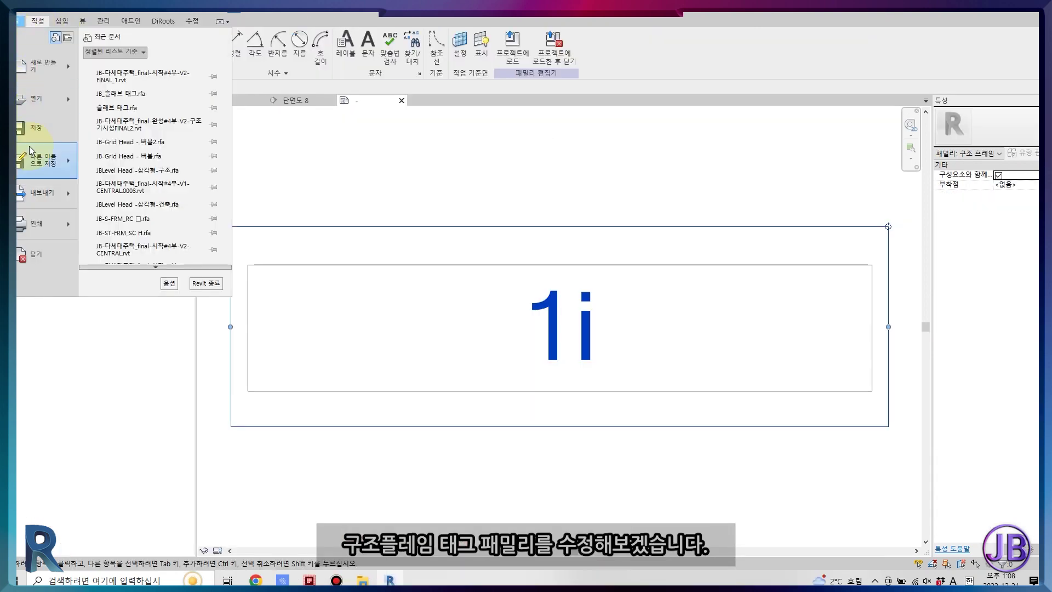
pyautogui.click(103, 141)
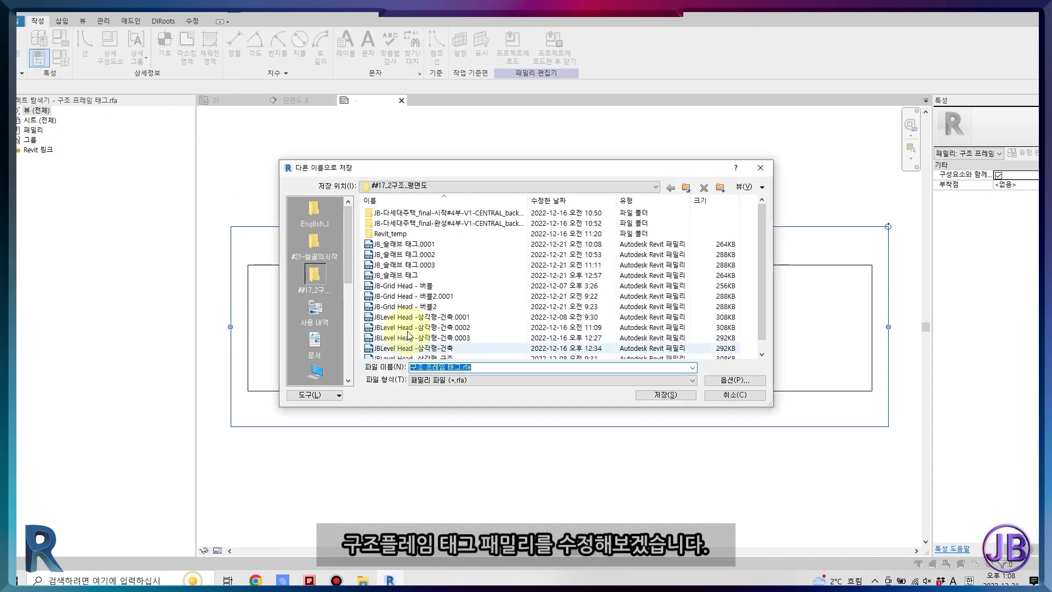
pyautogui.click(396, 275)
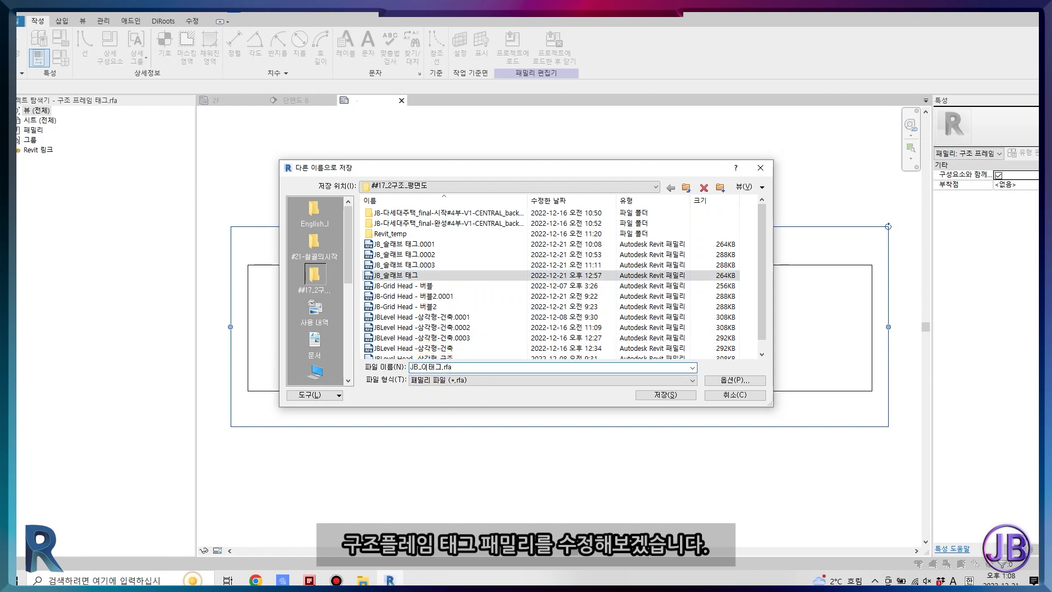
pyautogui.click(679, 398)
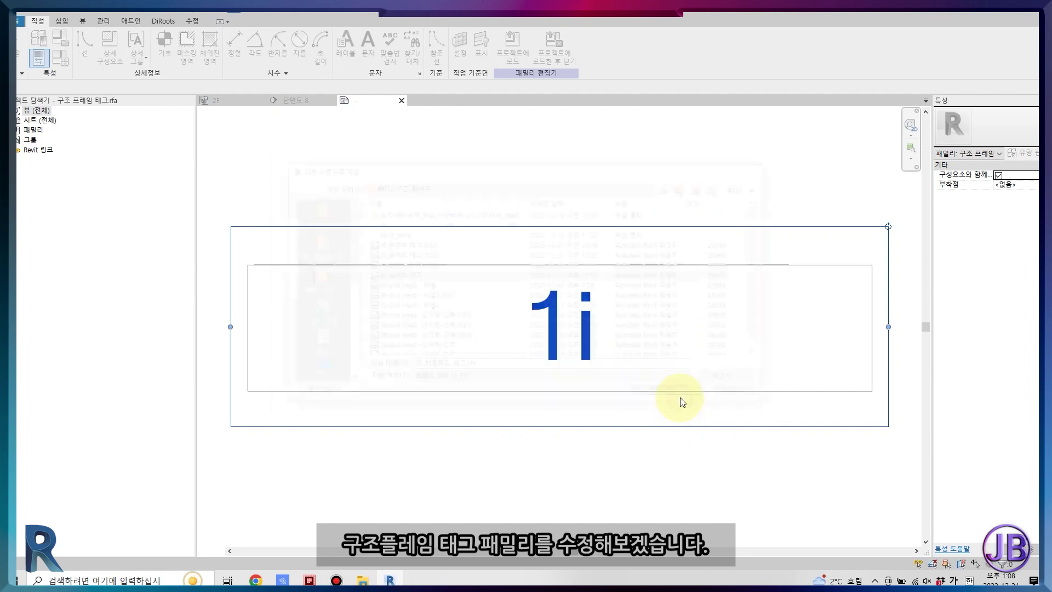
pyautogui.click(582, 247)
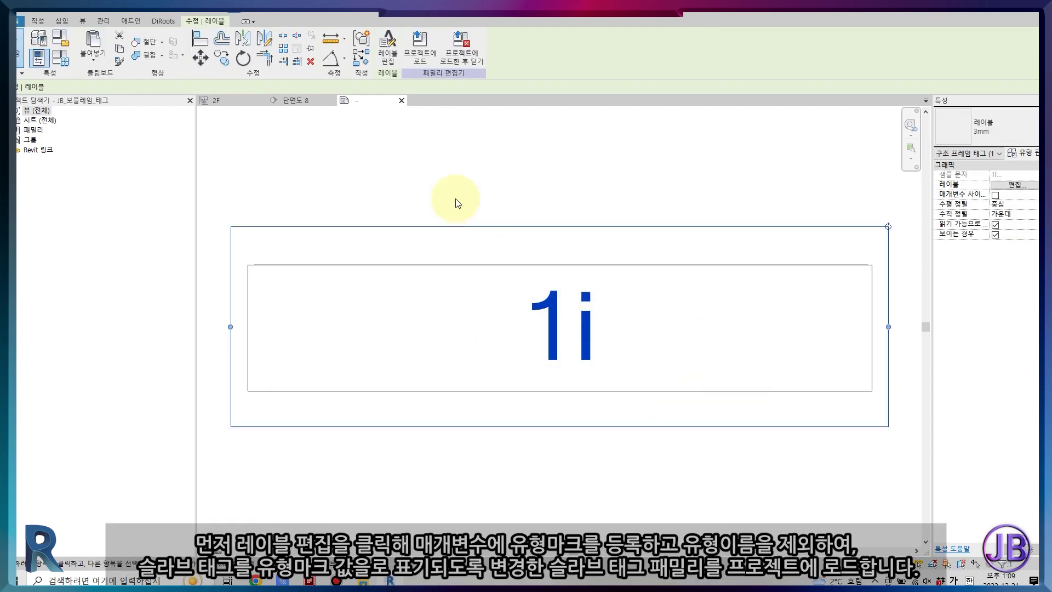
# Replace 유형 이름 with 유형 마크 in the tag label and set its sample value to G1
pyautogui.click(392, 48)
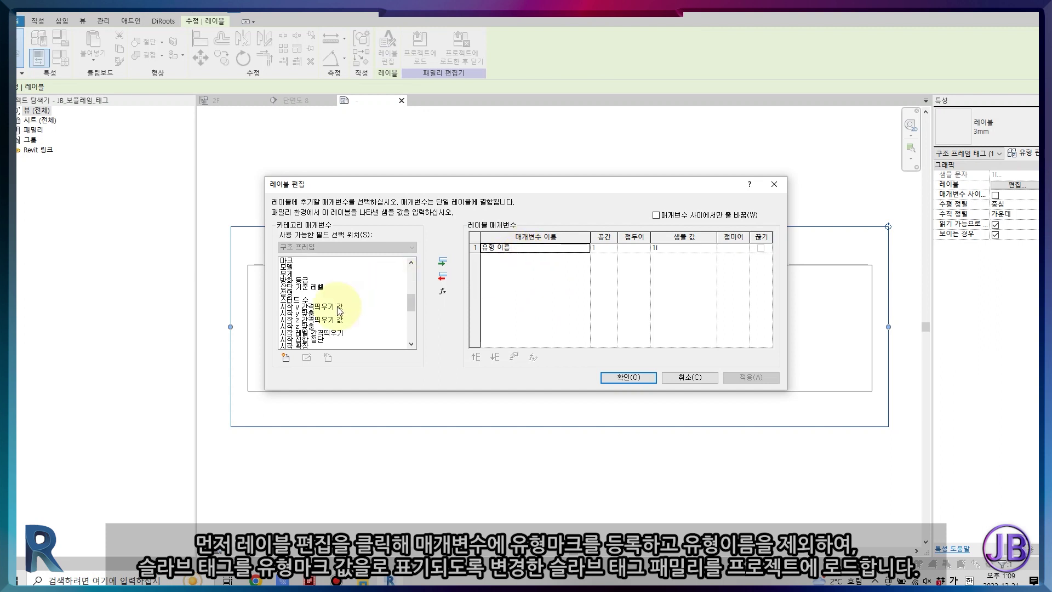
pyautogui.scroll(-5, 287, 278)
pyautogui.scroll(1, 306, 294)
pyautogui.click(296, 267)
pyautogui.click(443, 261)
pyautogui.click(517, 247)
pyautogui.click(442, 276)
pyautogui.click(675, 250)
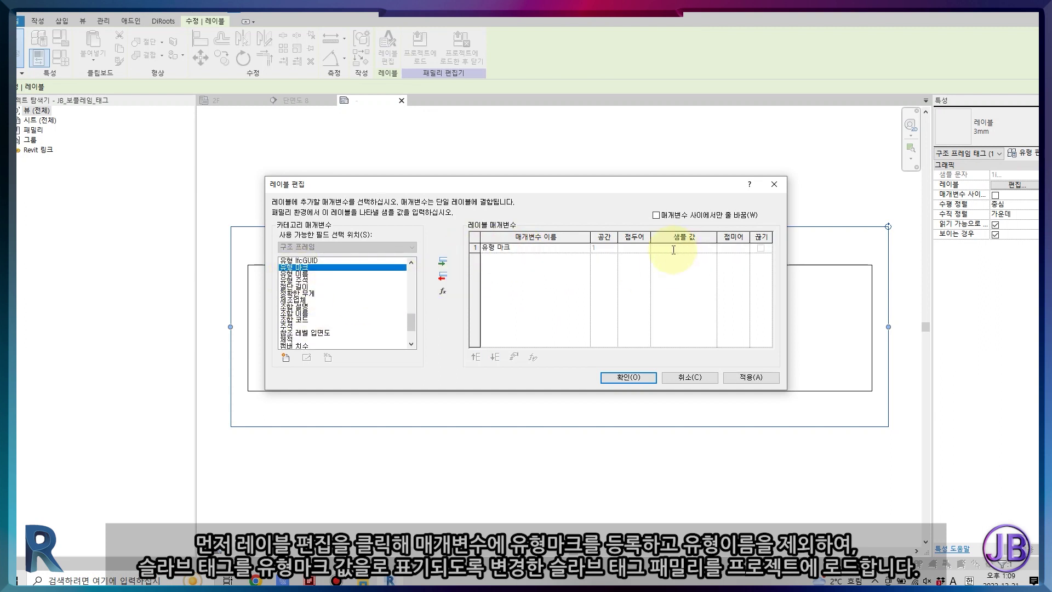
pyautogui.click(629, 377)
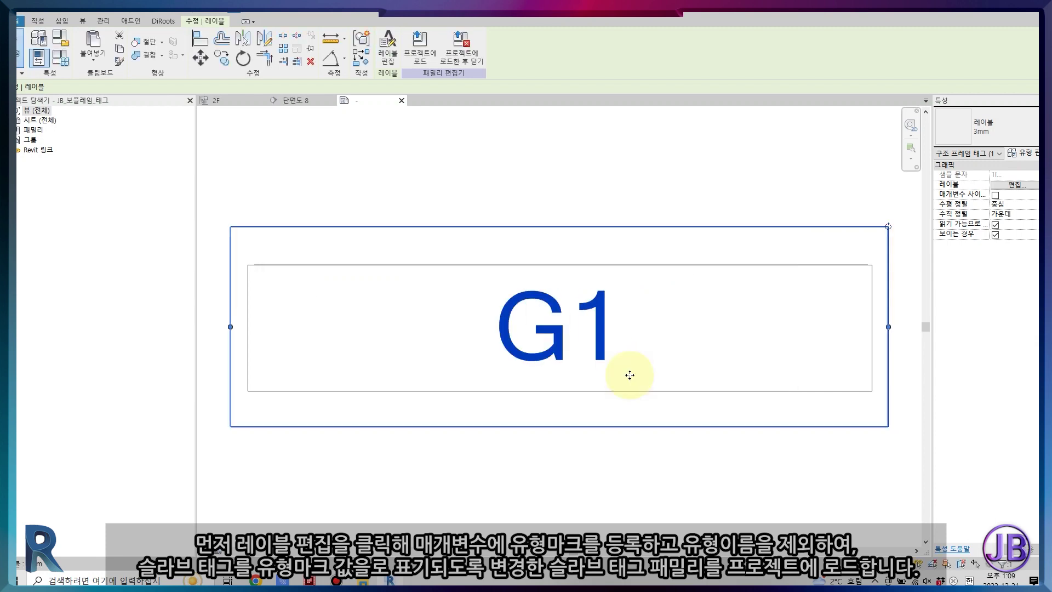
# Load JB_보플레임_태그 into the project and set all beam tags to its 네모칸안에 채워짐 type
pyautogui.click(435, 47)
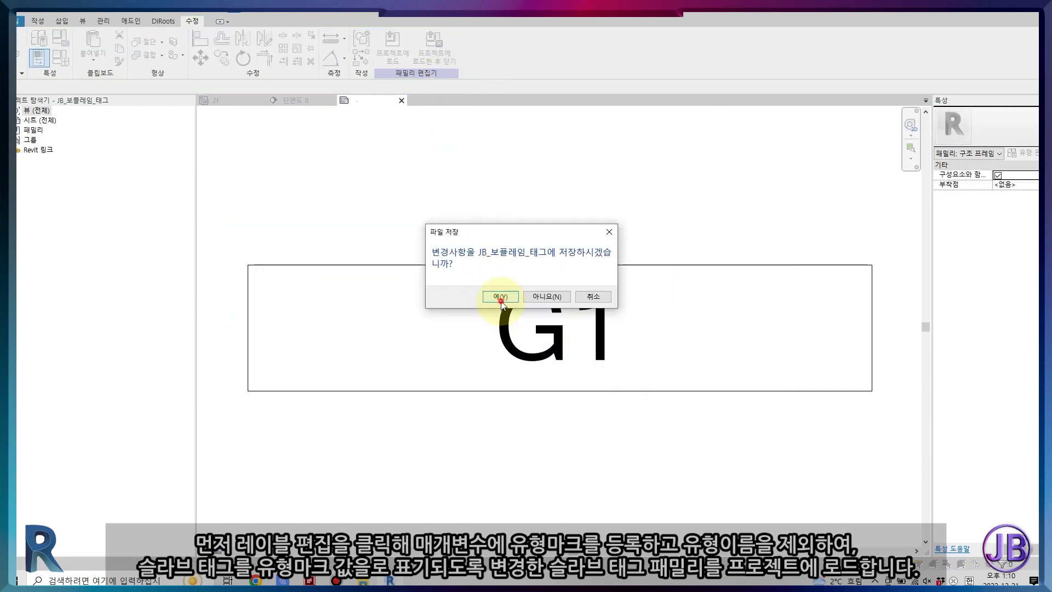
pyautogui.click(500, 300)
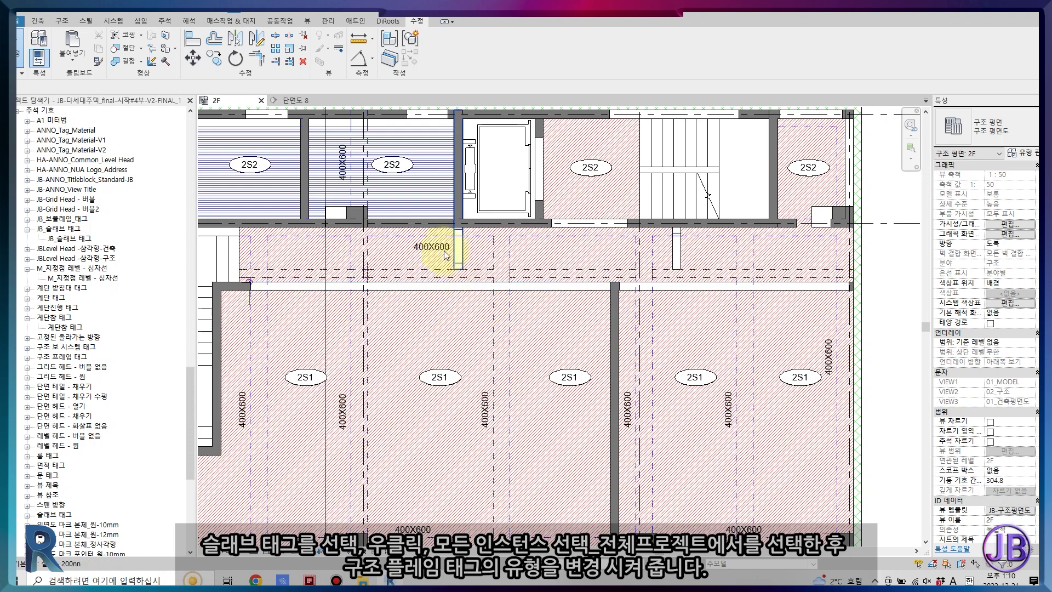
pyautogui.click(445, 253)
pyautogui.rightClick(442, 247)
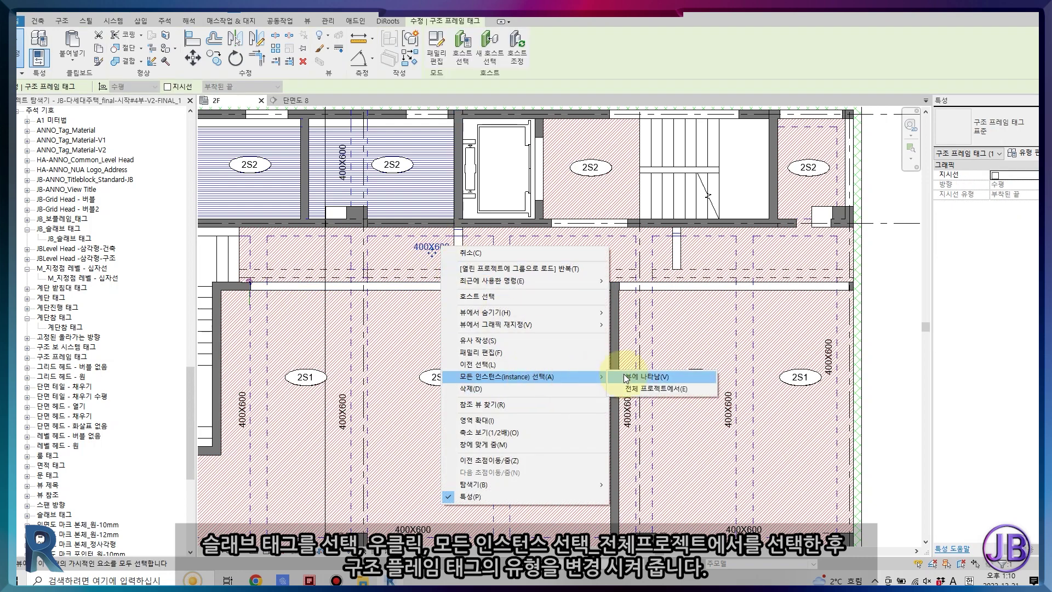
pyautogui.click(656, 388)
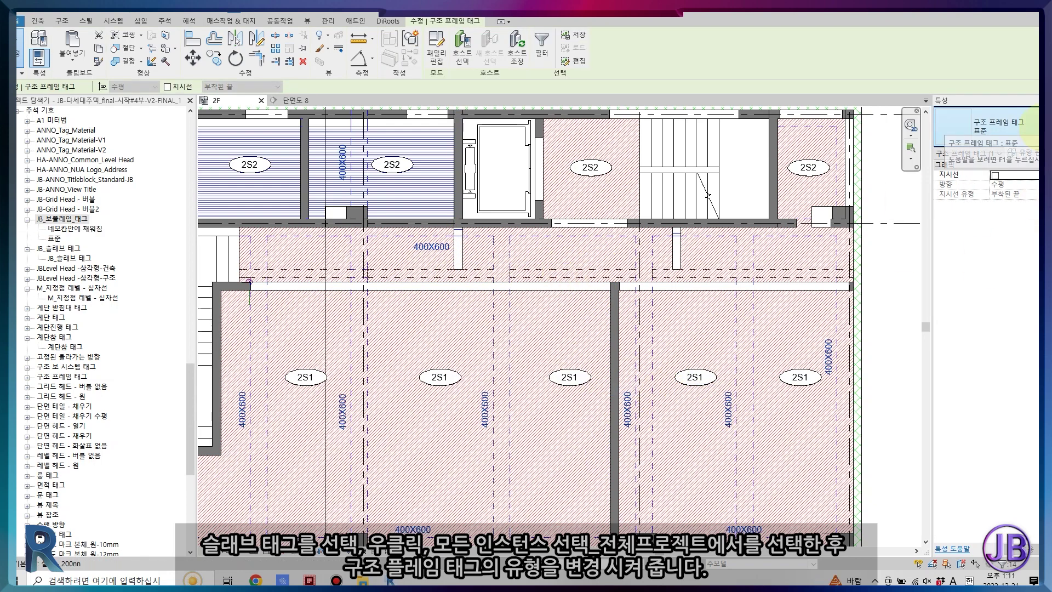
pyautogui.click(1030, 153)
pyautogui.click(553, 66)
pyautogui.click(548, 74)
pyautogui.click(612, 171)
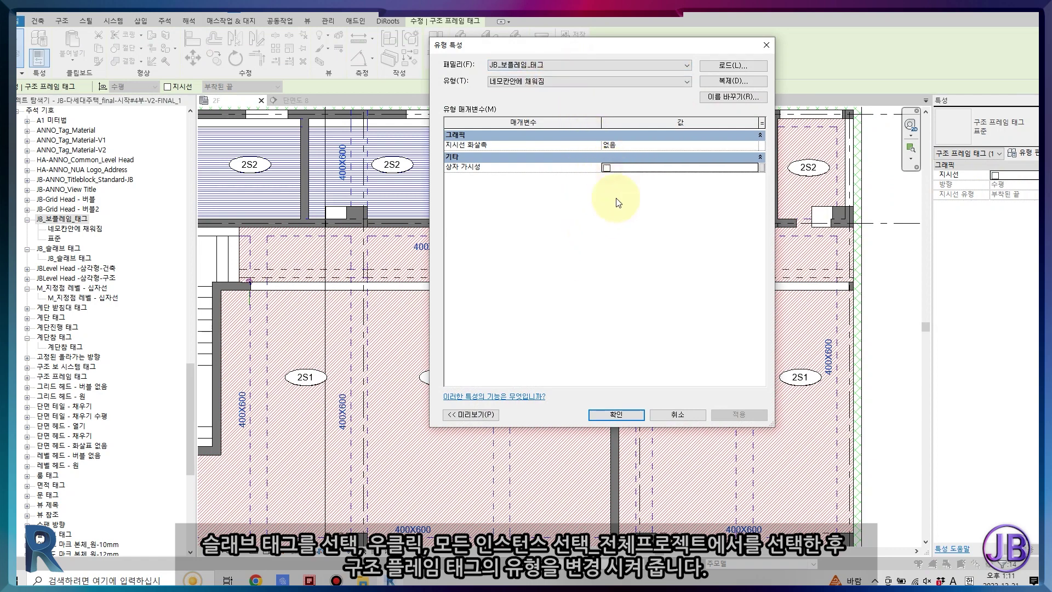
pyautogui.click(617, 416)
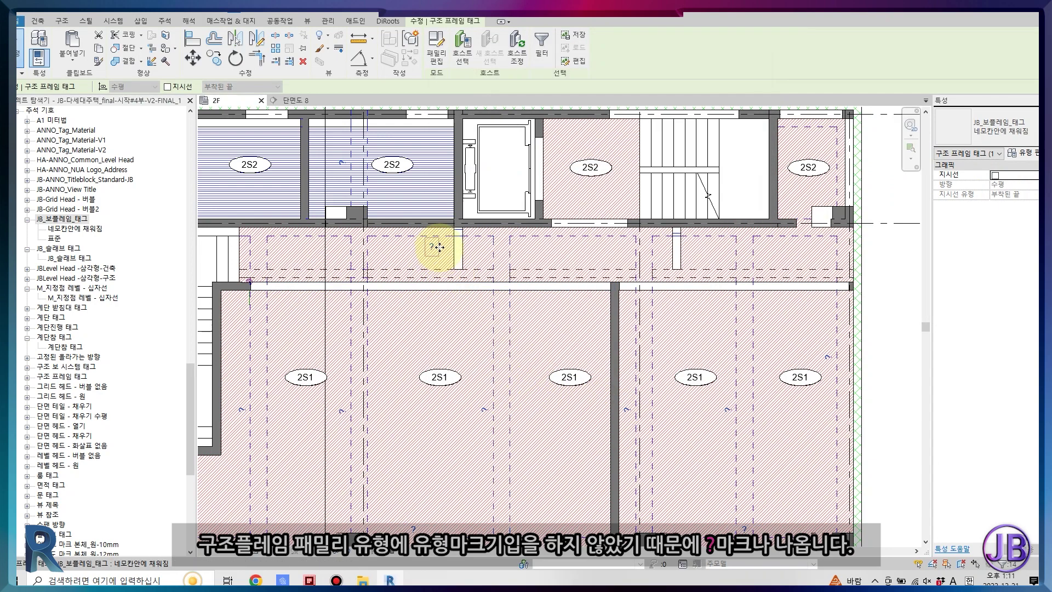
pyautogui.click(502, 384)
# Enter Type Mark 2G1 for the 400X600 beam type so its plan tags read 2G1
pyautogui.rightClick(501, 382)
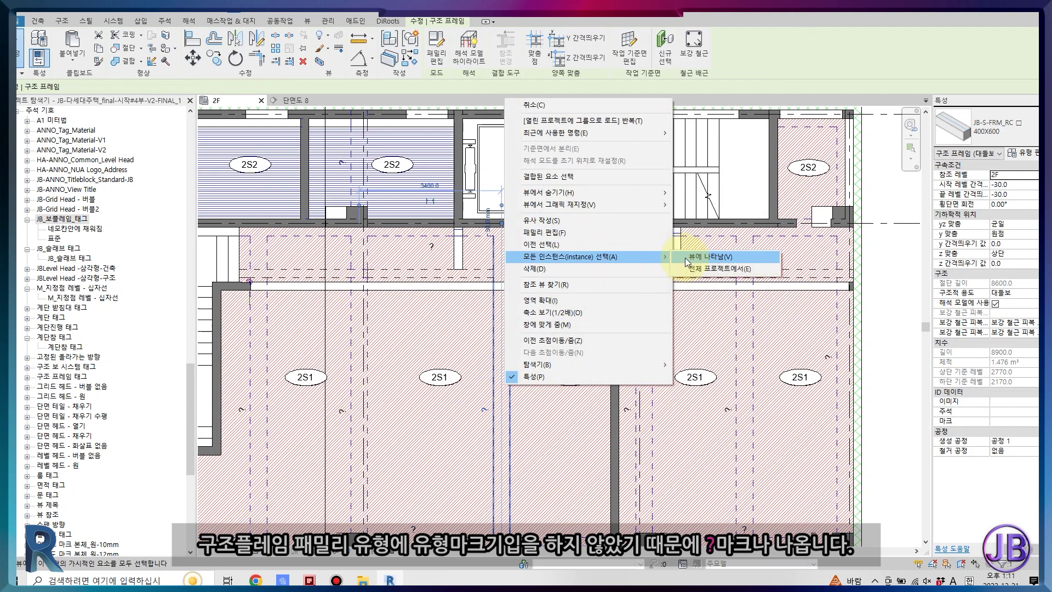
pyautogui.moveTo(567, 257)
pyautogui.click(691, 268)
pyautogui.click(1022, 153)
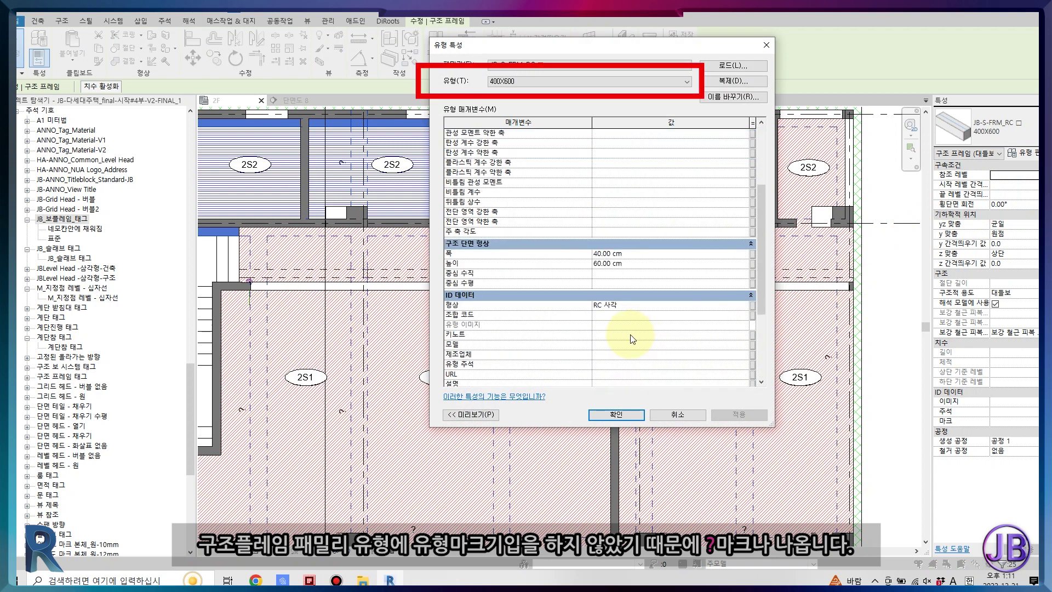
pyautogui.scroll(-2, 630, 337)
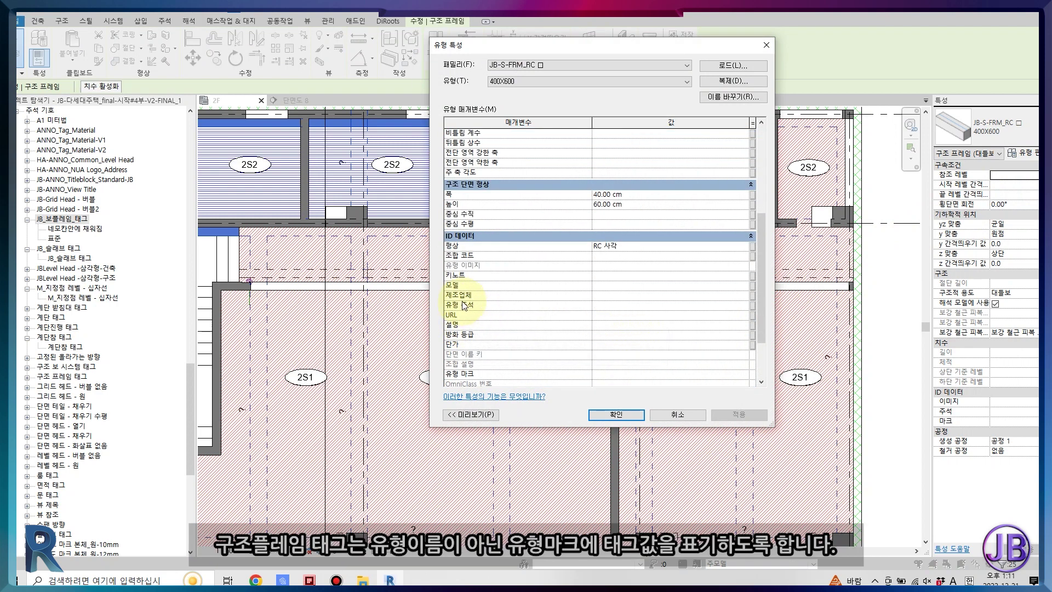
pyautogui.scroll(-2, 487, 332)
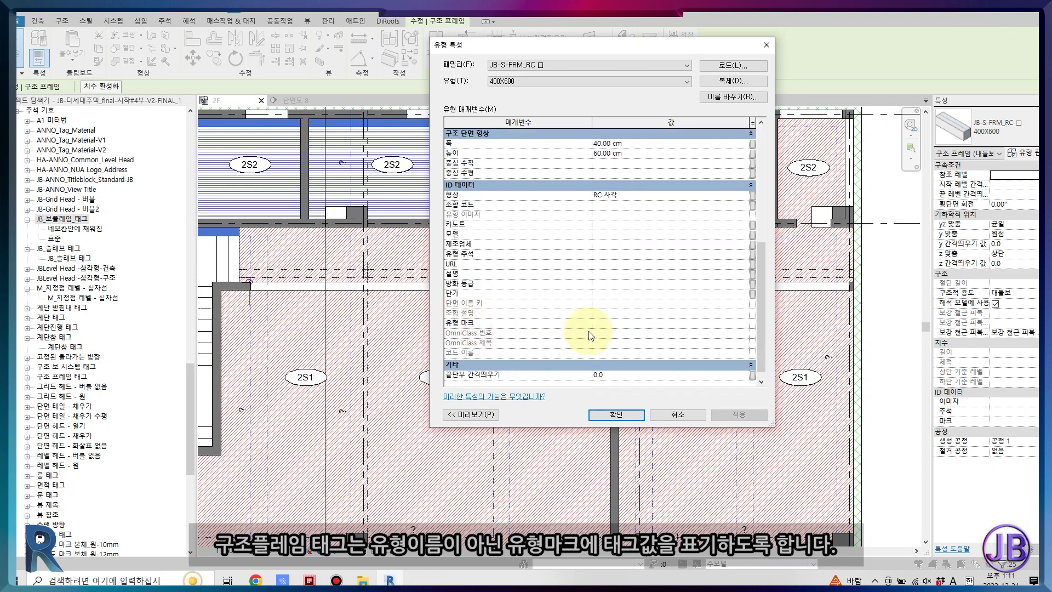
pyautogui.write('2')
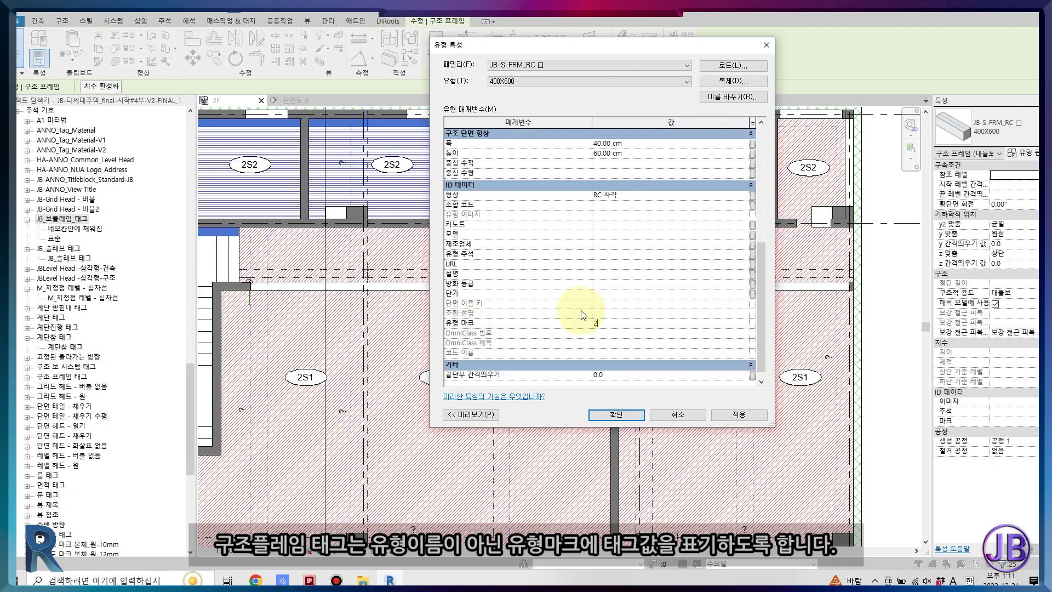
pyautogui.write('G1')
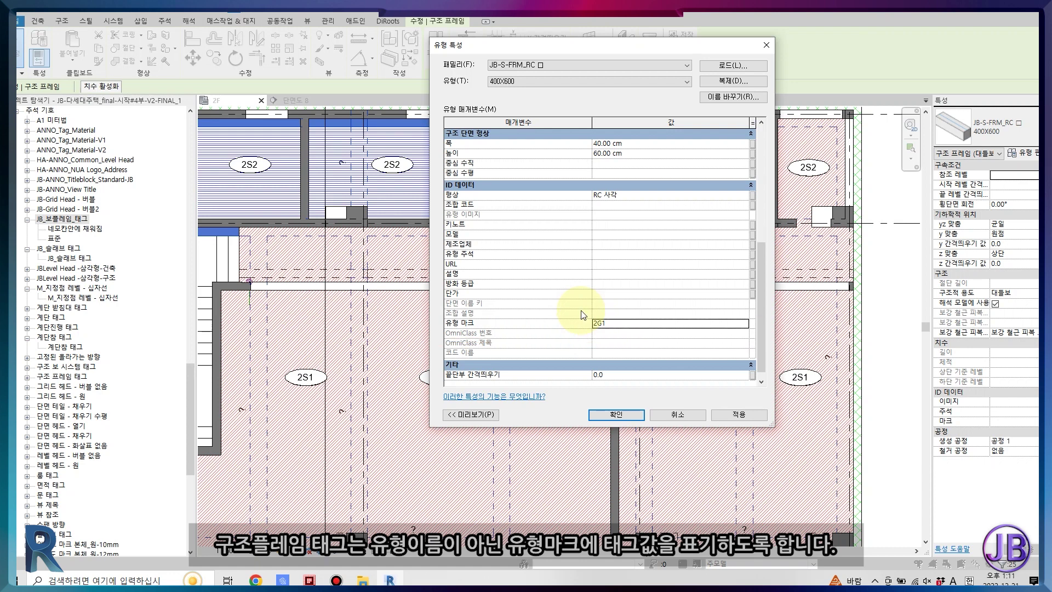
pyautogui.click(630, 416)
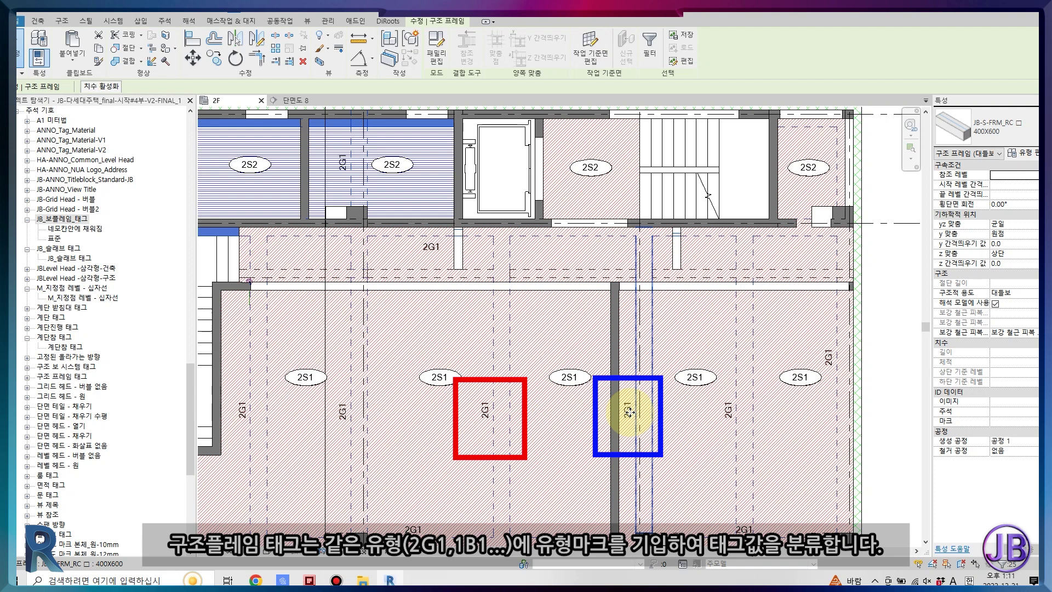
pyautogui.scroll(-2, 629, 412)
pyautogui.click(540, 411)
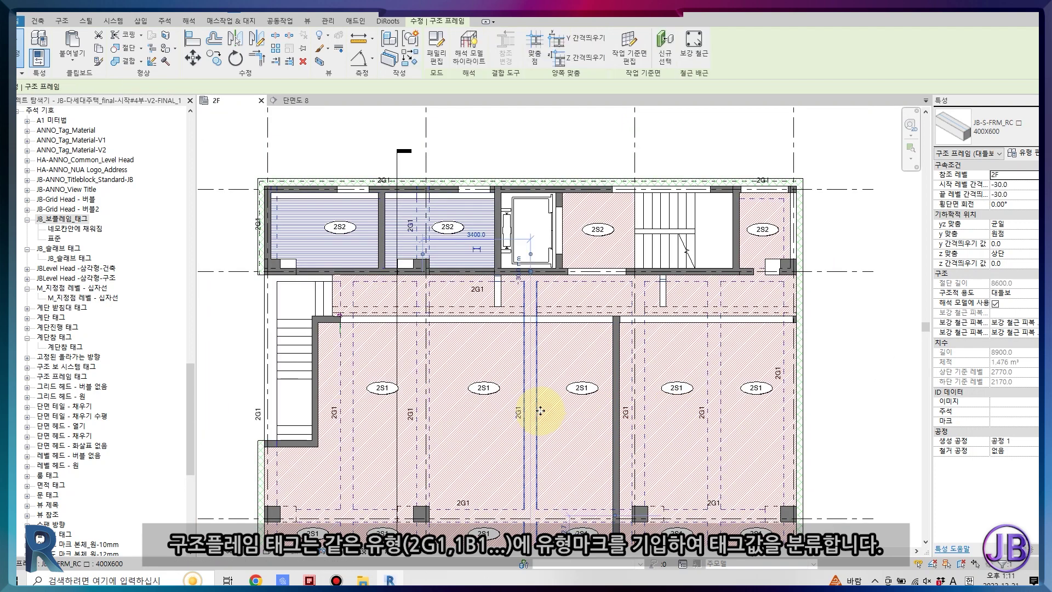
# Try setting the beam's existing Type Mark to 2B1, then undo the change
pyautogui.click(1023, 152)
pyautogui.scroll(-3, 632, 323)
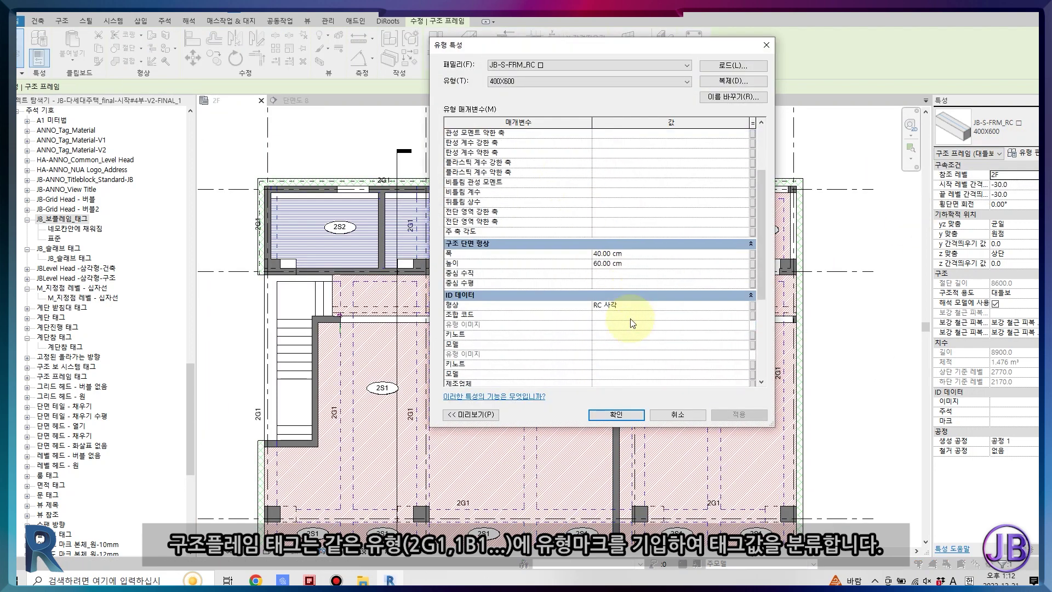
pyautogui.scroll(-3, 620, 345)
pyautogui.write('2B1')
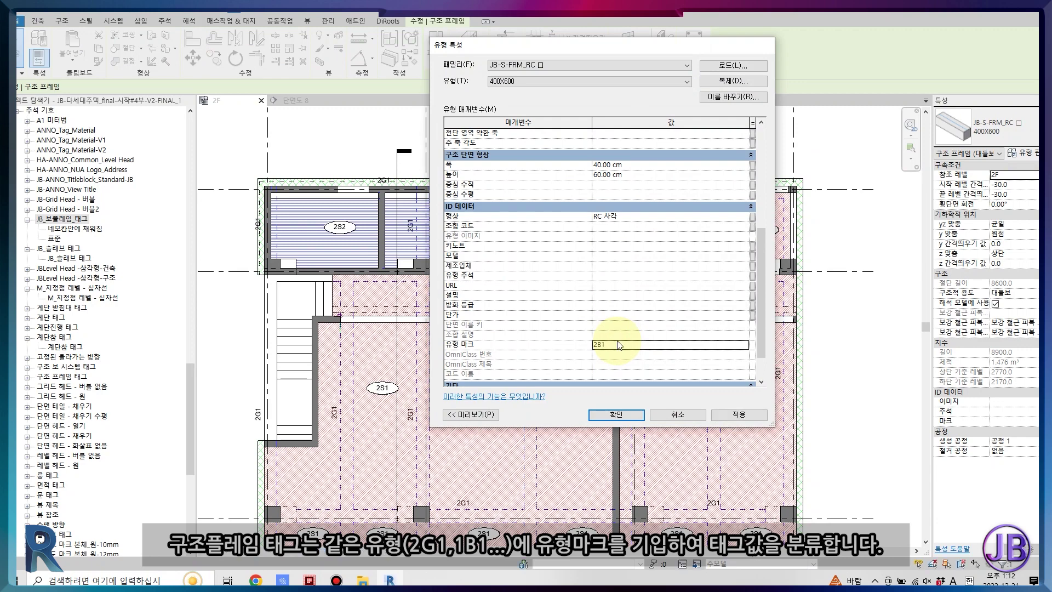
pyautogui.press('Return')
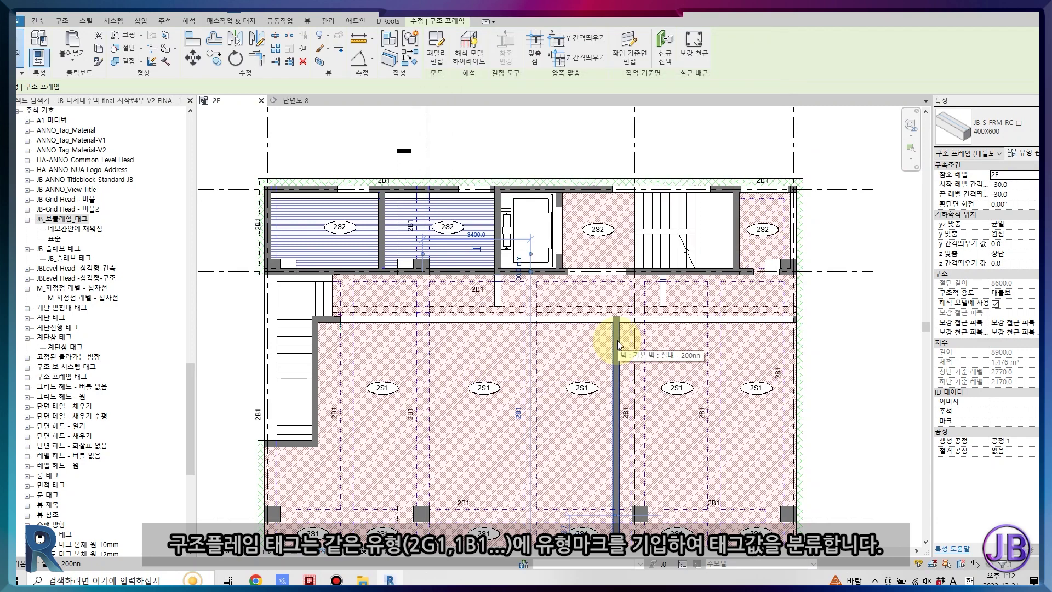
pyautogui.hotkey('ctrl', 'z')
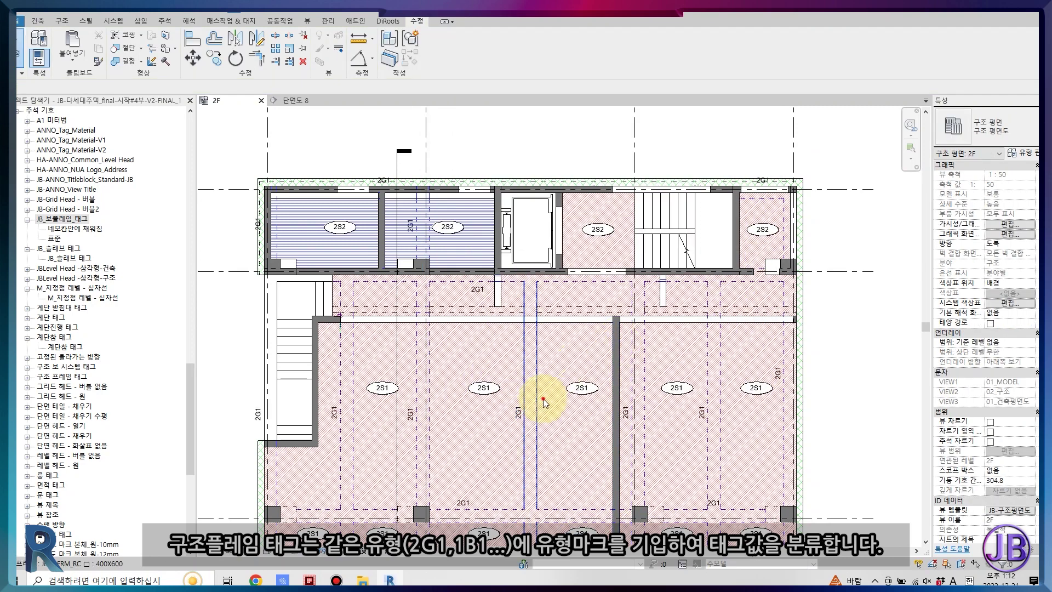
# Duplicate the beam type as 2B1 and give it Type Mark 2B1
pyautogui.click(1025, 160)
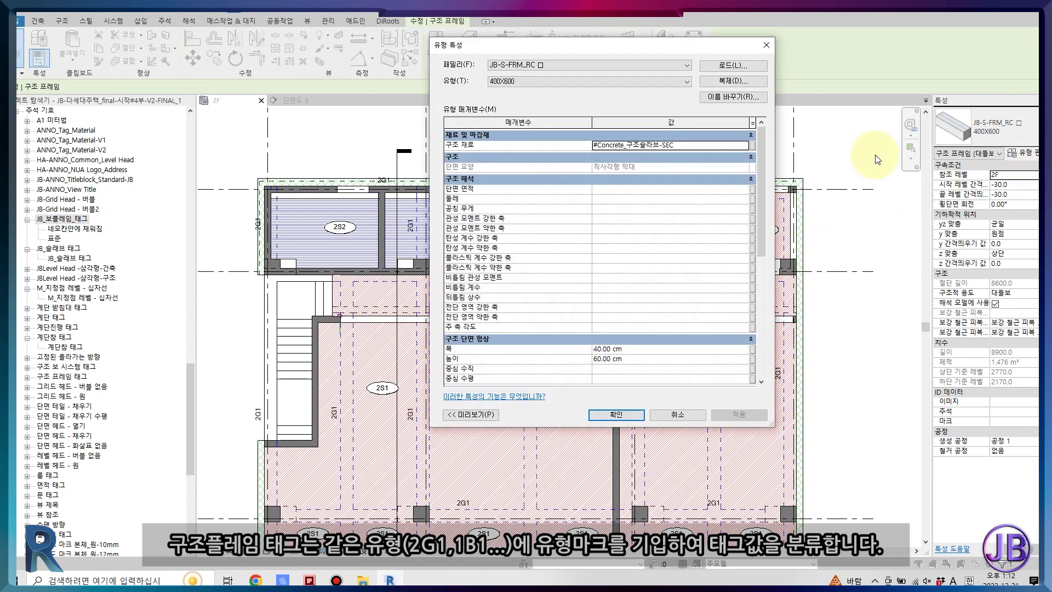
pyautogui.click(707, 82)
pyautogui.write('2B1')
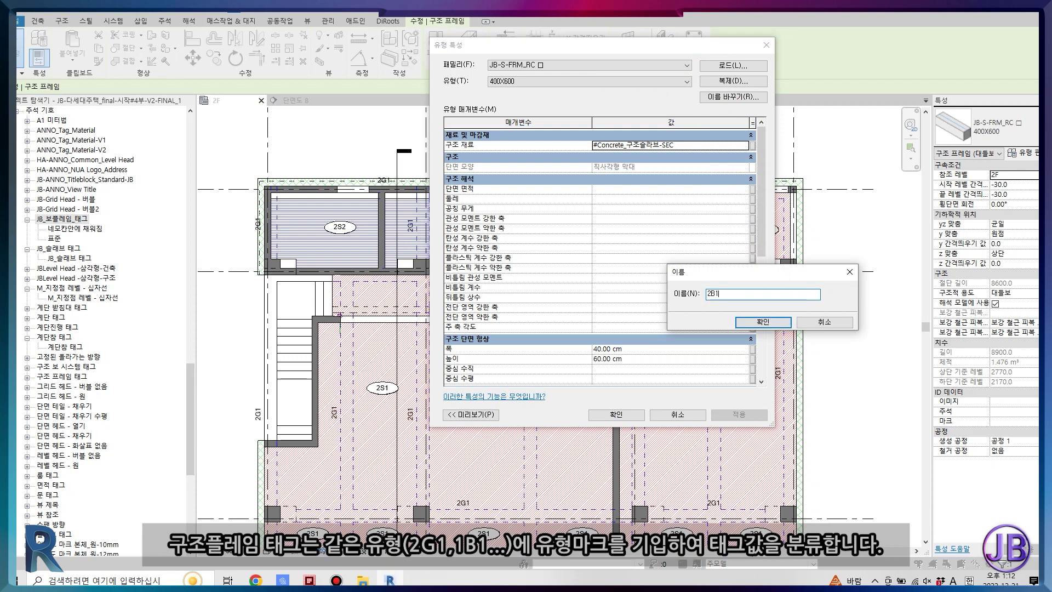
pyautogui.press('Return')
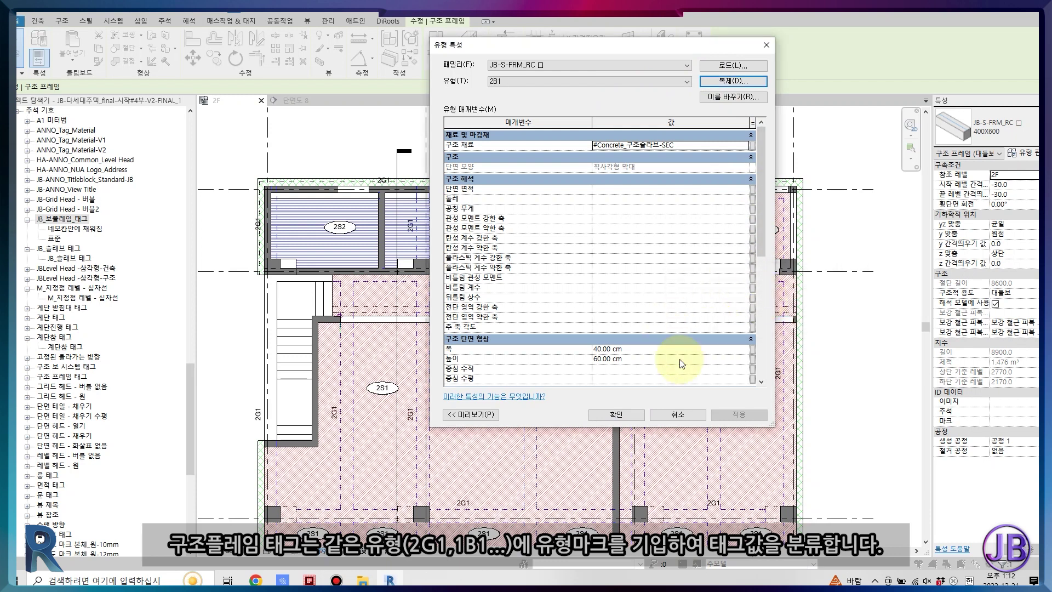
pyautogui.scroll(-5, 679, 359)
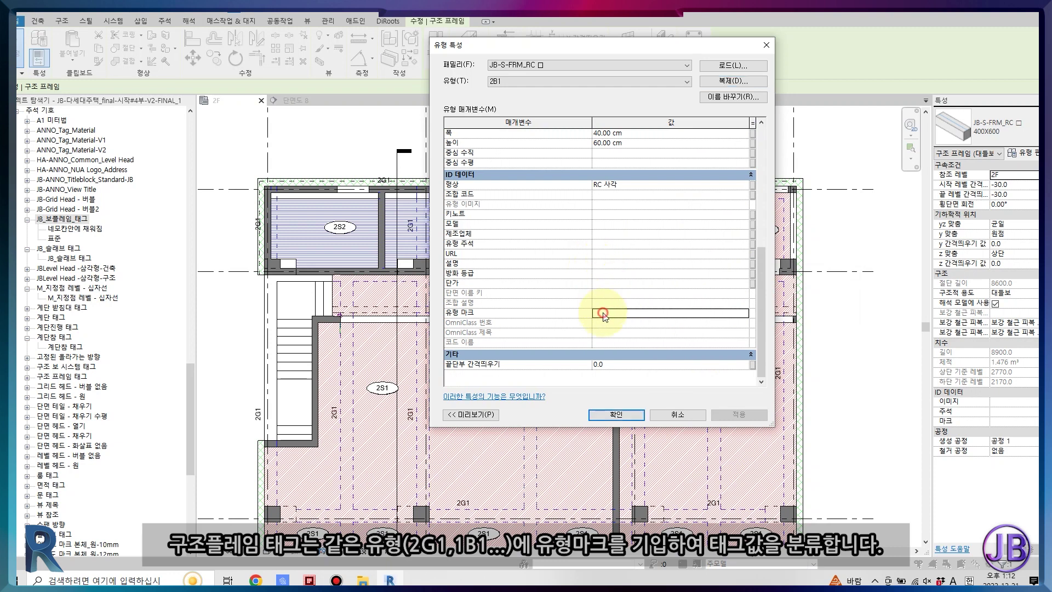
pyautogui.write('2B1')
pyautogui.press('Return')
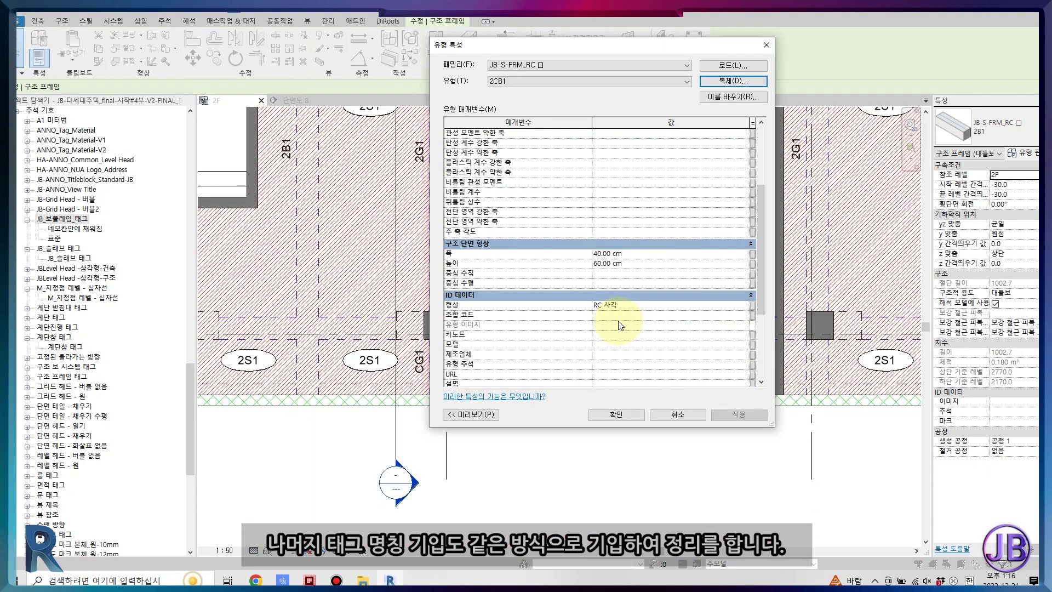
# Set the next beam type's Type Mark to 2CB1
pyautogui.scroll(-4, 620, 327)
pyautogui.click(602, 312)
pyautogui.write('2CB1')
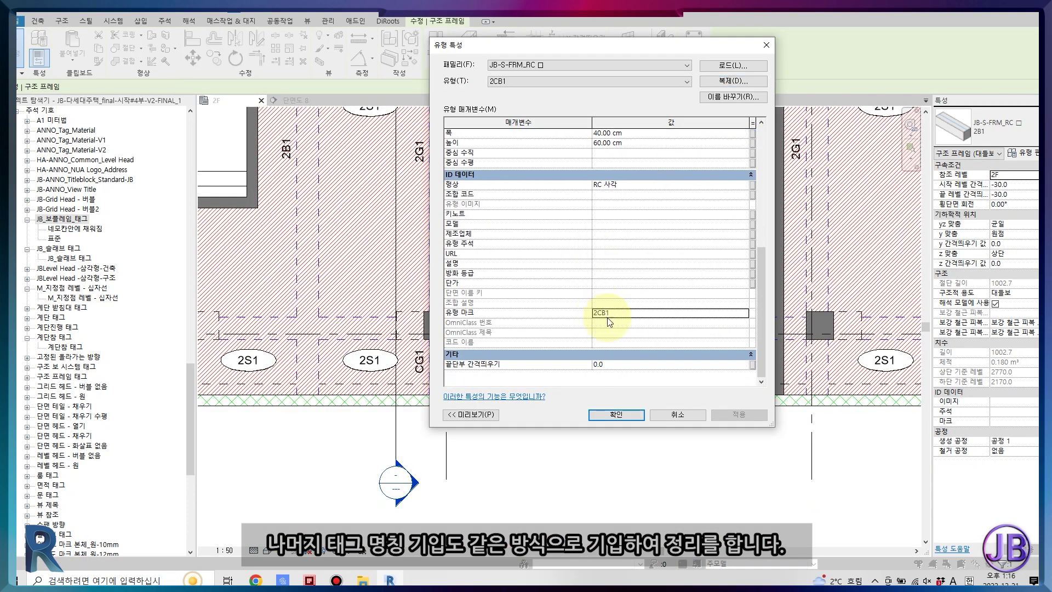
pyautogui.click(616, 414)
# Change the CG1 beam type's Type Mark to 2CG1
pyautogui.scroll(2, 657, 363)
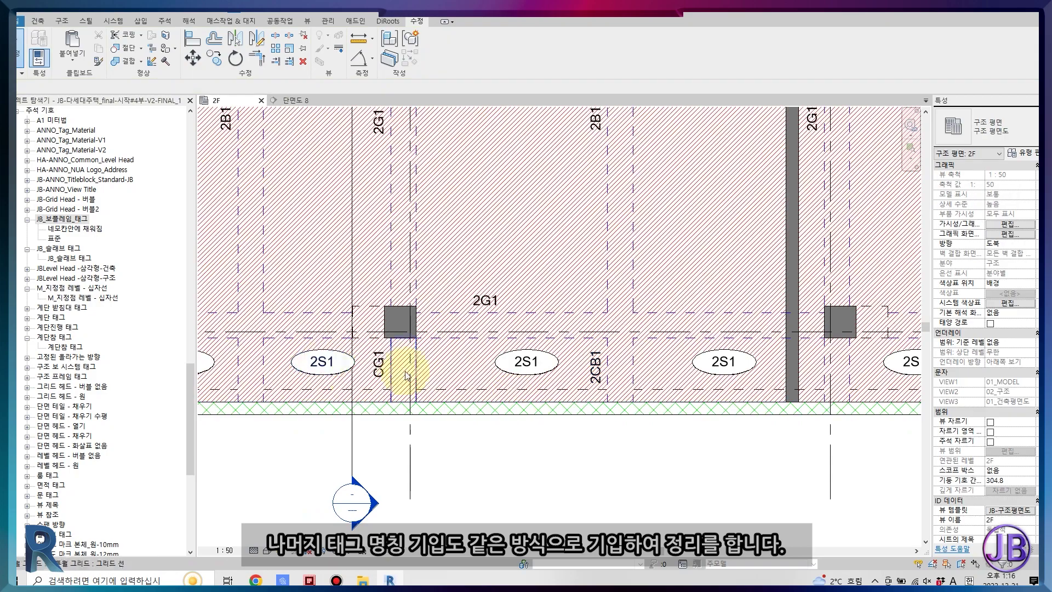
pyautogui.doubleClick(406, 375)
pyautogui.write('2')
pyautogui.press('Return')
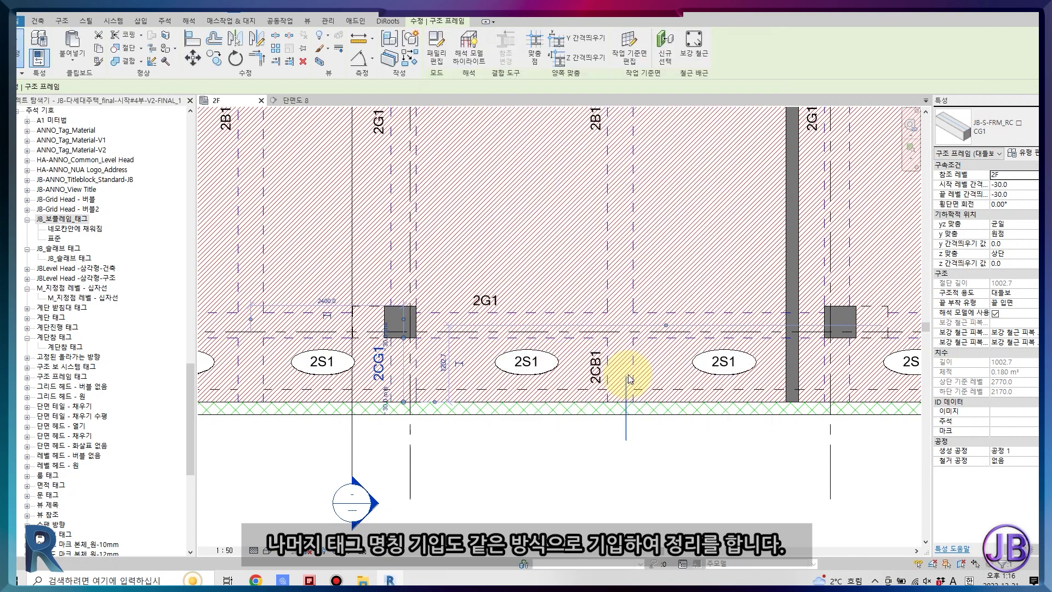
# Assign a new type to the selected beam from the Type Selector
pyautogui.scroll(-2, 376, 371)
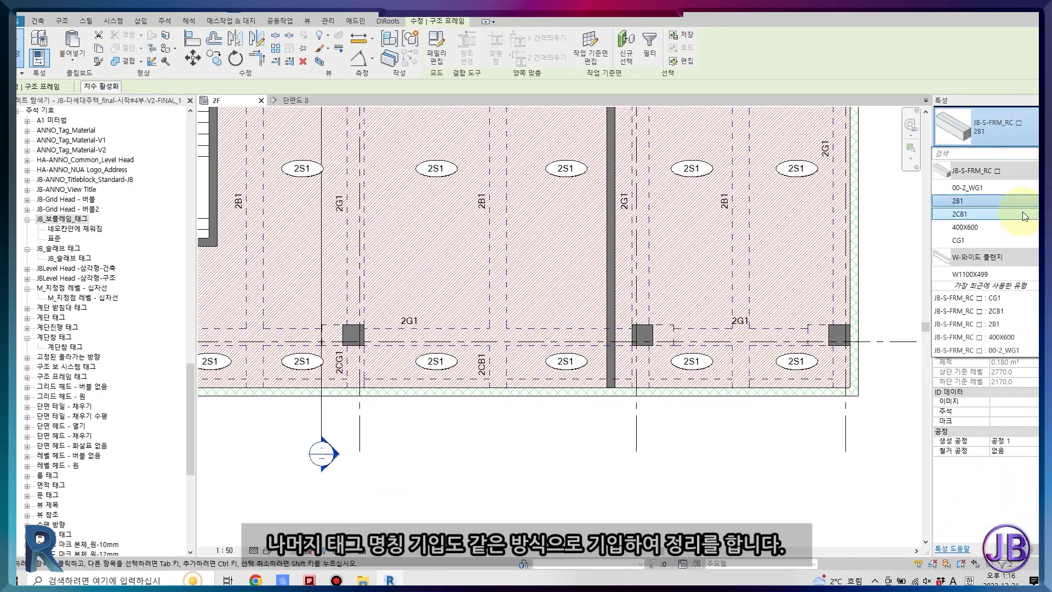
pyautogui.moveTo(240, 439); pyautogui.dragTo(364, 417, button='middle')
pyautogui.moveTo(754, 370); pyautogui.dragTo(648, 370, button='middle')
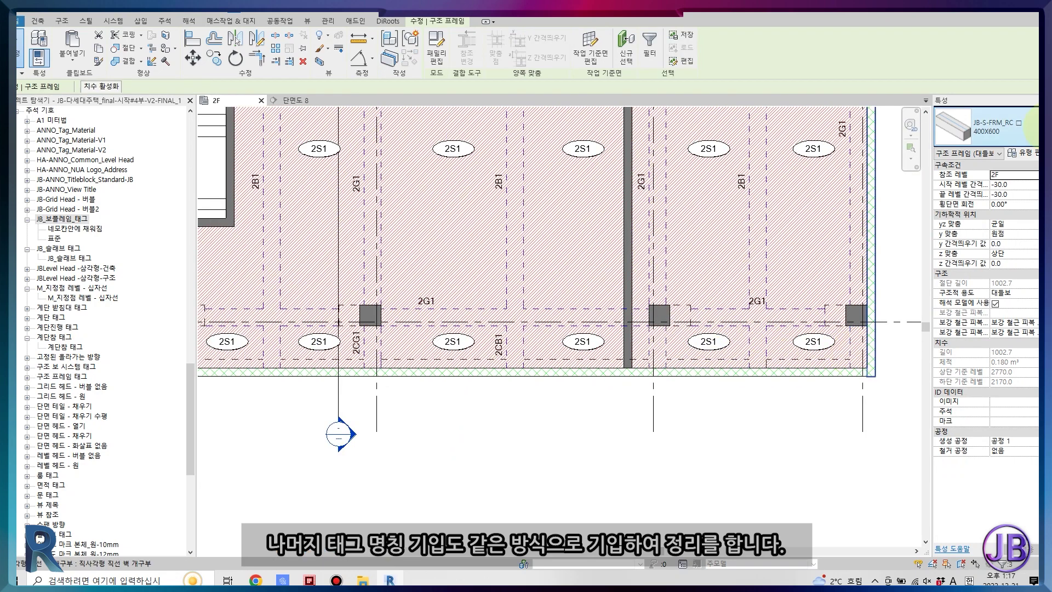
pyautogui.click(986, 127)
# Switch a CG1 beam to the 400X600 type and rename the type with a '2' prefix
pyautogui.click(986, 240)
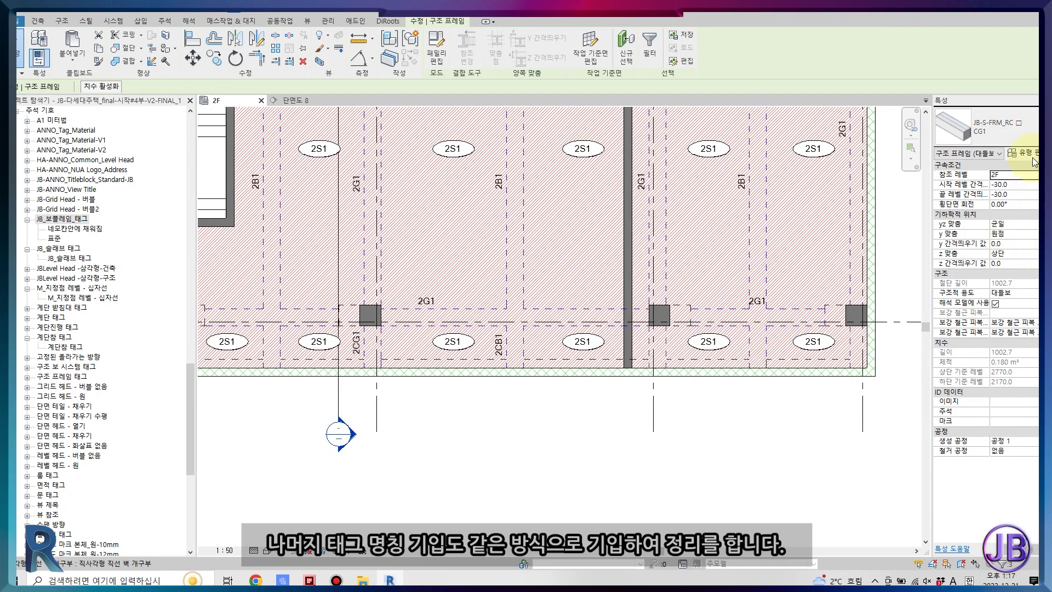
pyautogui.click(1022, 153)
pyautogui.click(591, 81)
pyautogui.click(592, 117)
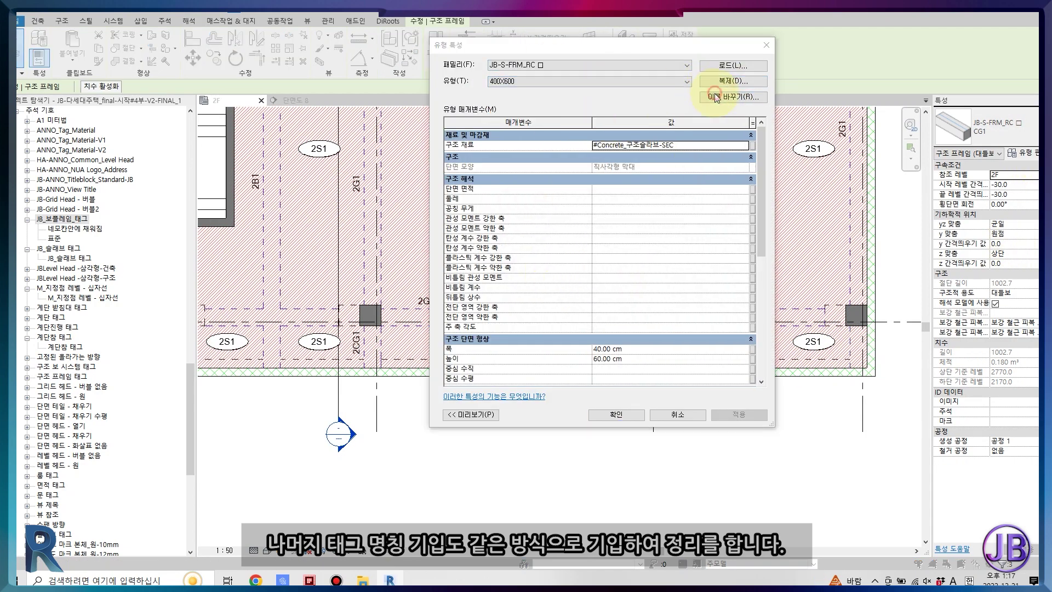
pyautogui.click(732, 96)
pyautogui.write('2')
pyautogui.click(599, 256)
pyautogui.click(616, 414)
pyautogui.scroll(-1, 597, 446)
# Move the upper-right 2G1 tag onto its beam and copy the 2G1 tags onto lower beams
pyautogui.click(300, 215)
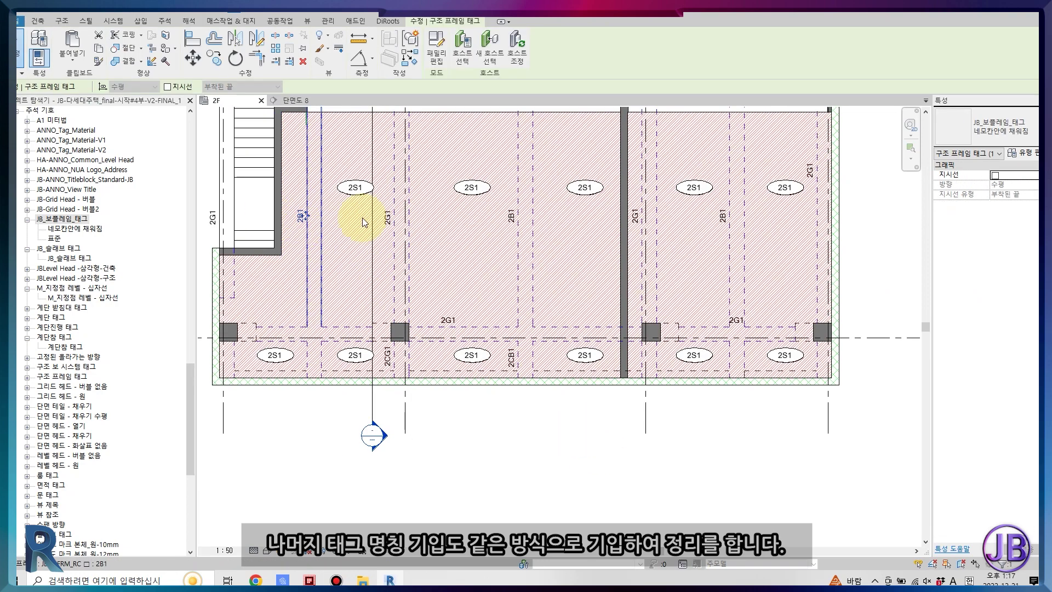
pyautogui.click(726, 225)
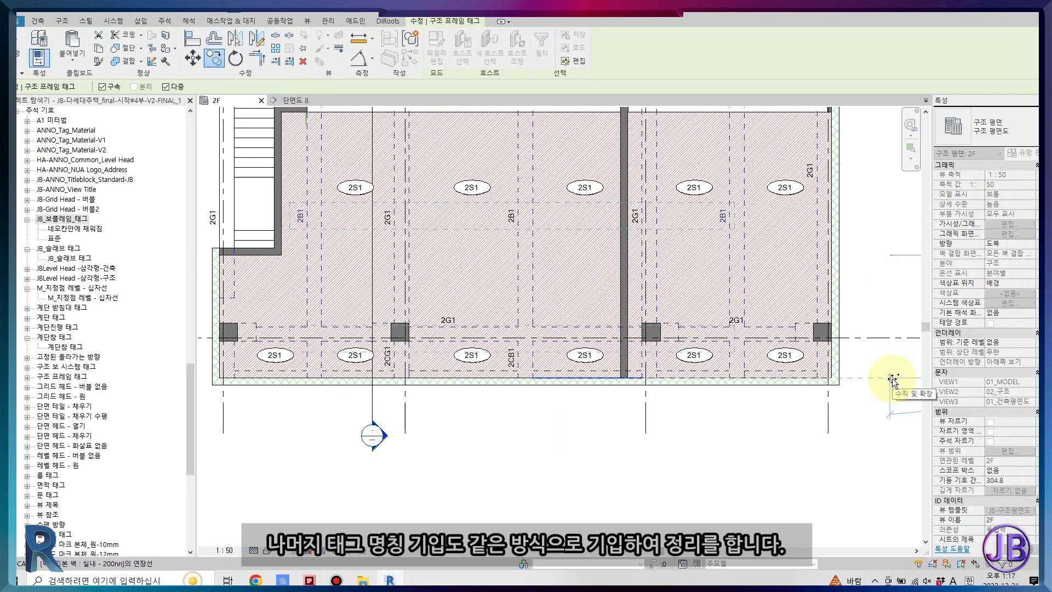
pyautogui.click(637, 219)
pyautogui.moveTo(809, 171); pyautogui.dragTo(809, 217)
pyautogui.keyDown('ctrl'); pyautogui.click(634, 217); pyautogui.keyUp('ctrl')
pyautogui.press('c')
pyautogui.press('o')
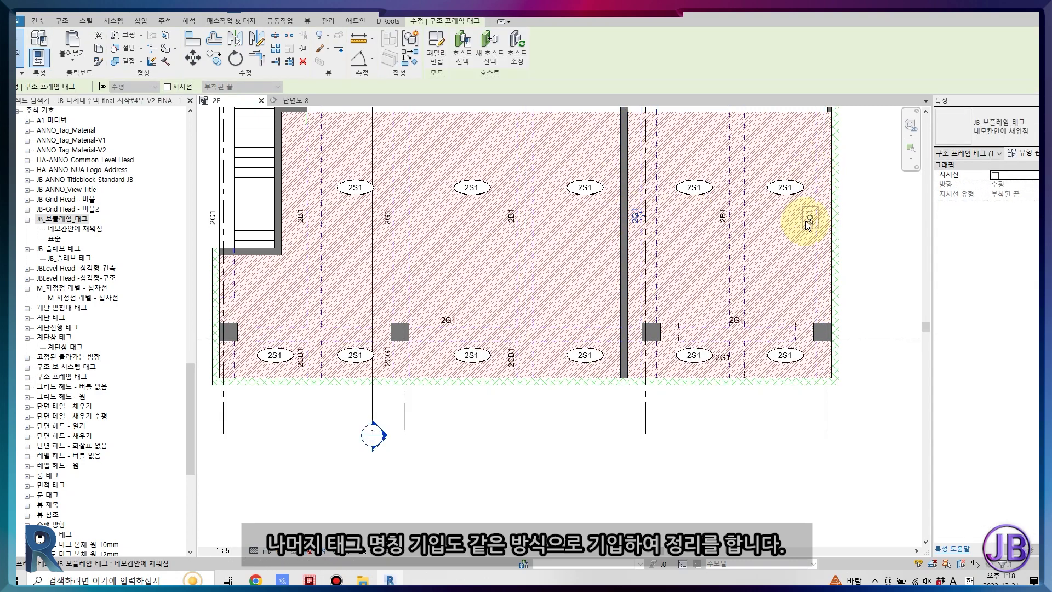
pyautogui.click(809, 218)
pyautogui.click(871, 344)
pyautogui.click(685, 355)
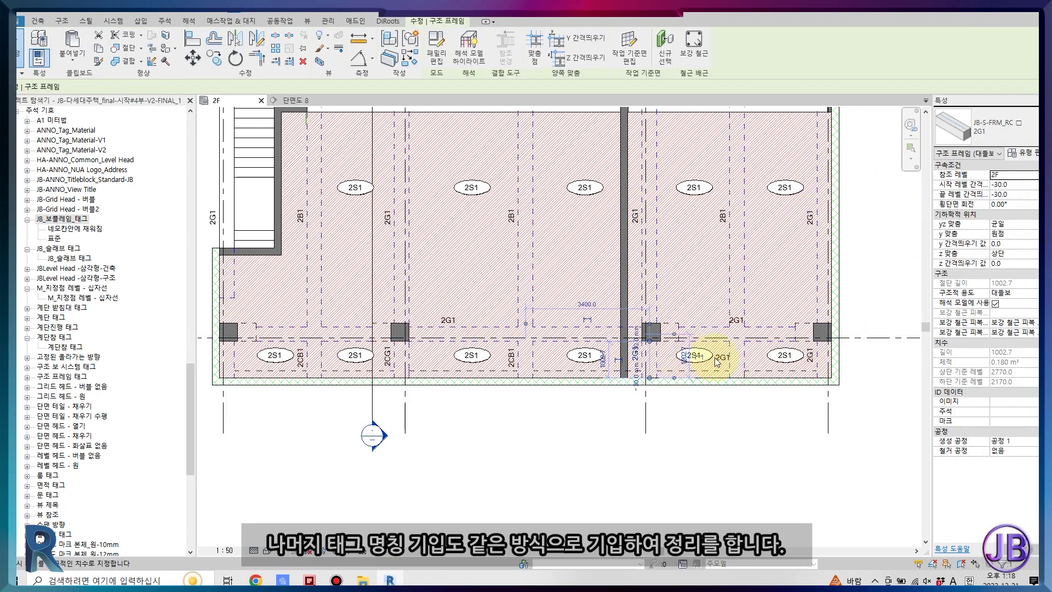
# Copy a 2G1 tag from the plan's left end onto another untagged beam
pyautogui.moveTo(242, 352); pyautogui.dragTo(387, 352, button='middle')
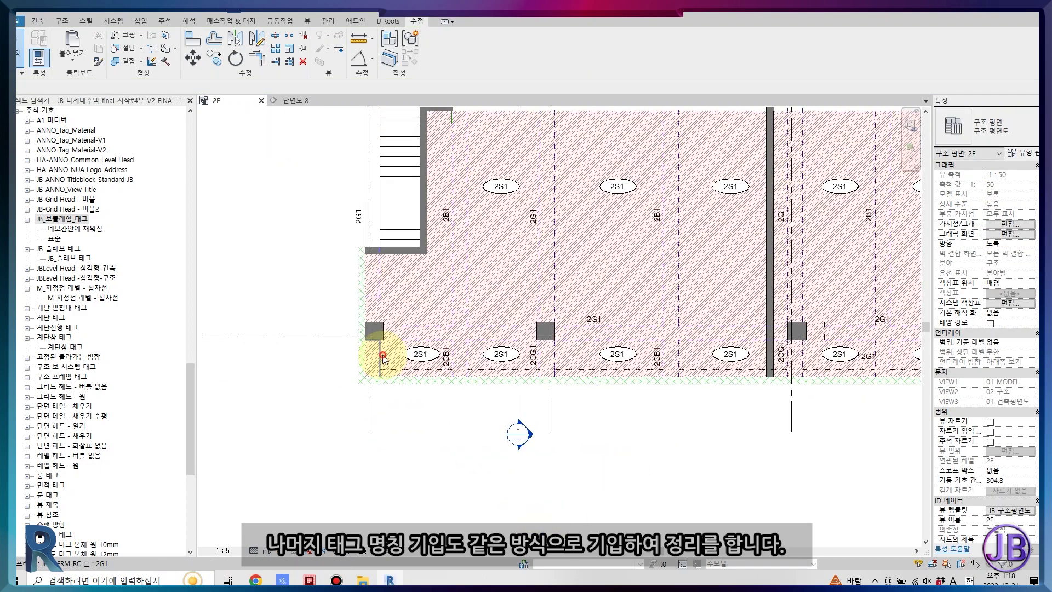
pyautogui.click(374, 350)
pyautogui.click(358, 217)
pyautogui.scroll(2, 340, 217)
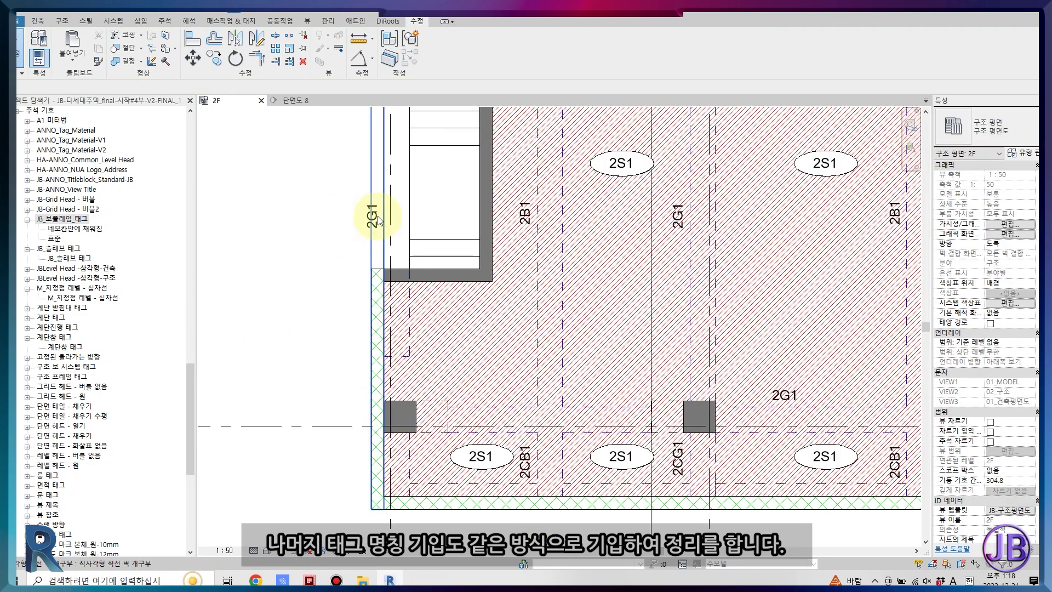
pyautogui.press('c')
pyautogui.press('o')
pyautogui.click(325, 220)
pyautogui.scroll(-3, 469, 435)
pyautogui.scroll(2, 493, 223)
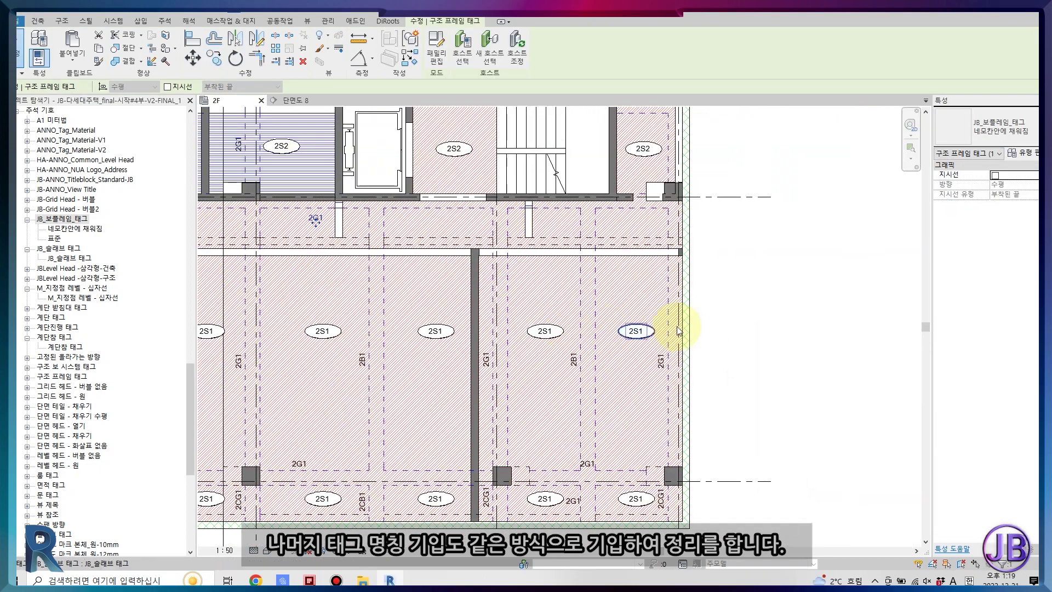
pyautogui.scroll(1, 610, 328)
pyautogui.click(856, 332)
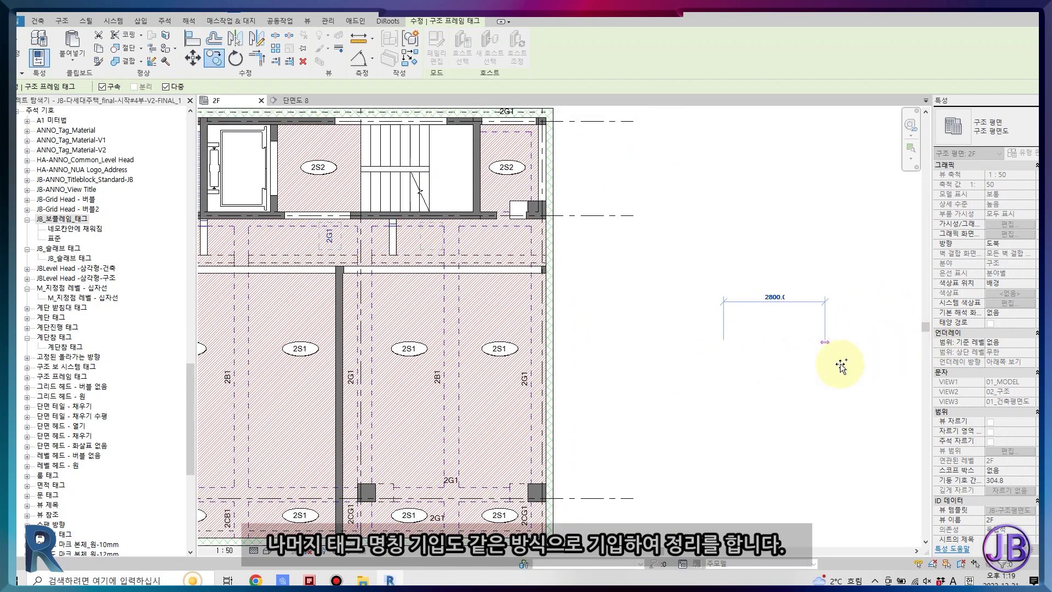
pyautogui.press('Escape')
pyautogui.scroll(-2, 315, 236)
pyautogui.scroll(-2, 305, 247)
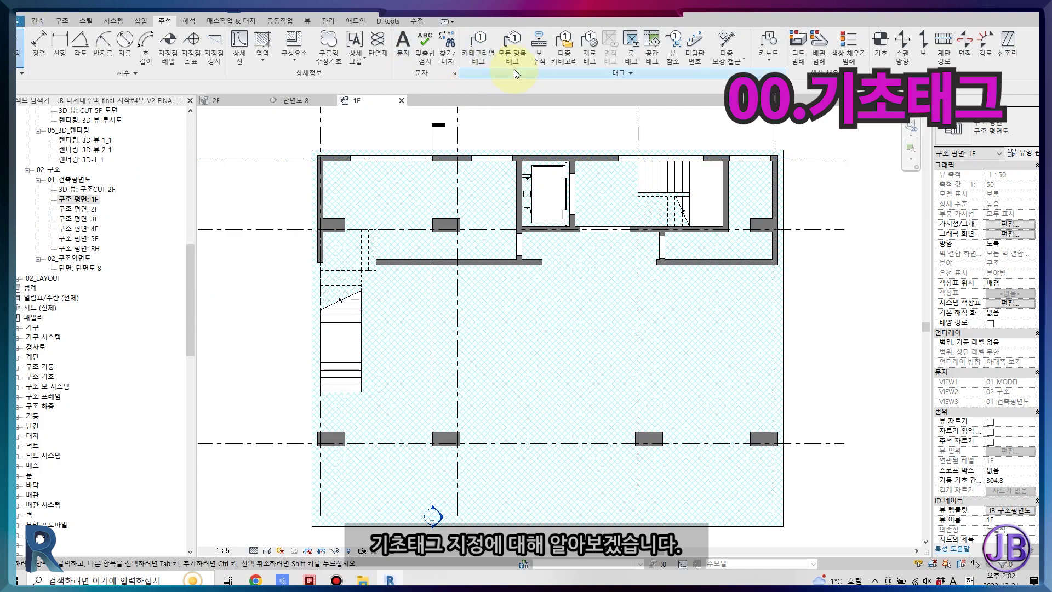
# Review the 1F plan's Tag All category list for a foundation tag, then cancel it
pyautogui.click(512, 46)
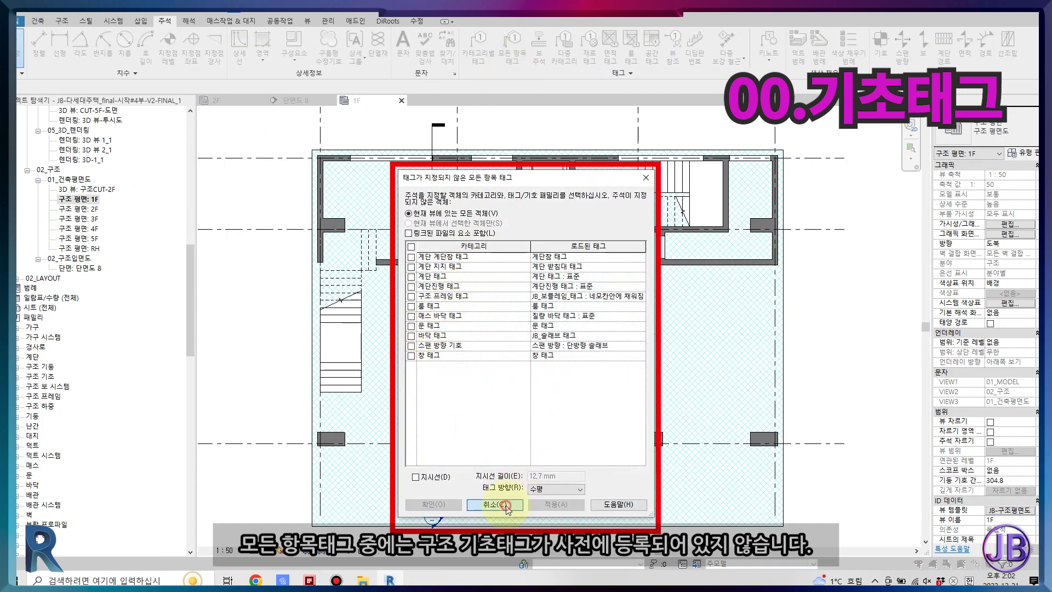
pyautogui.click(505, 505)
pyautogui.click(19, 20)
pyautogui.moveTo(37, 97)
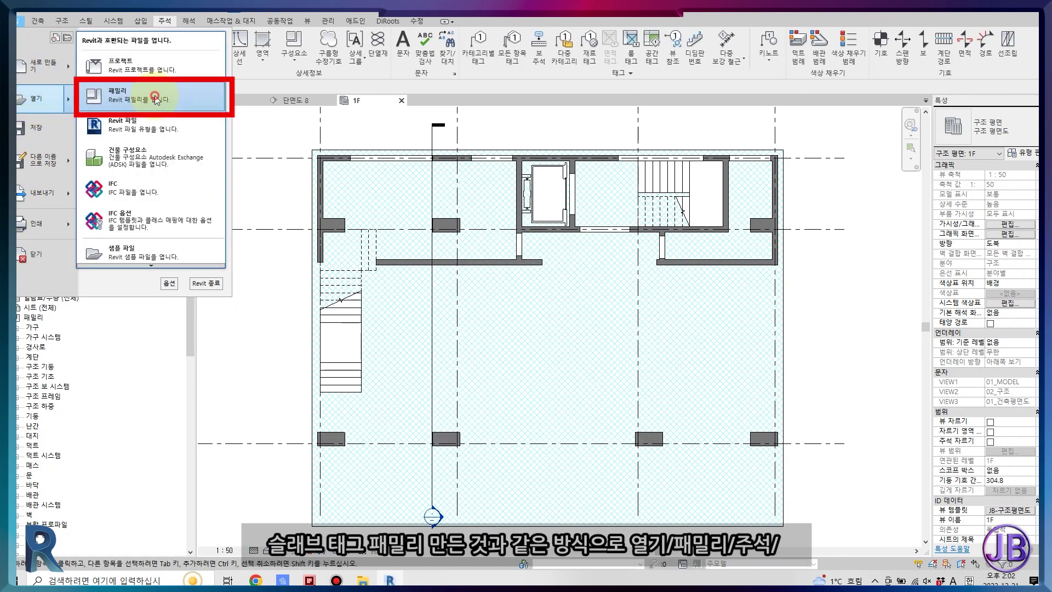
# Open 구조 기초 태그.rfa from the 주석 > 구조 family library folder
pyautogui.click(156, 99)
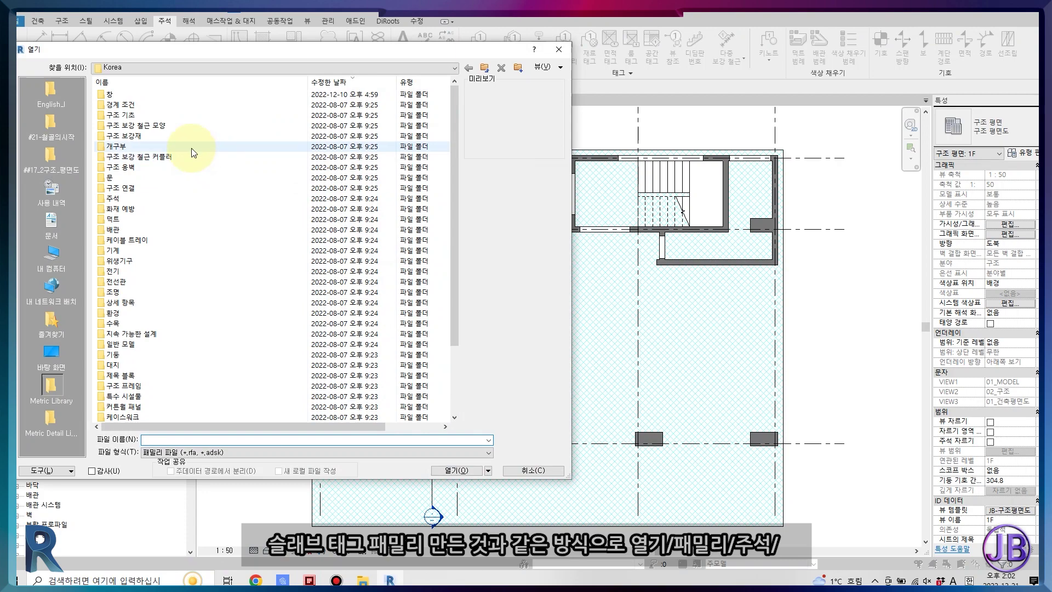
pyautogui.doubleClick(171, 197)
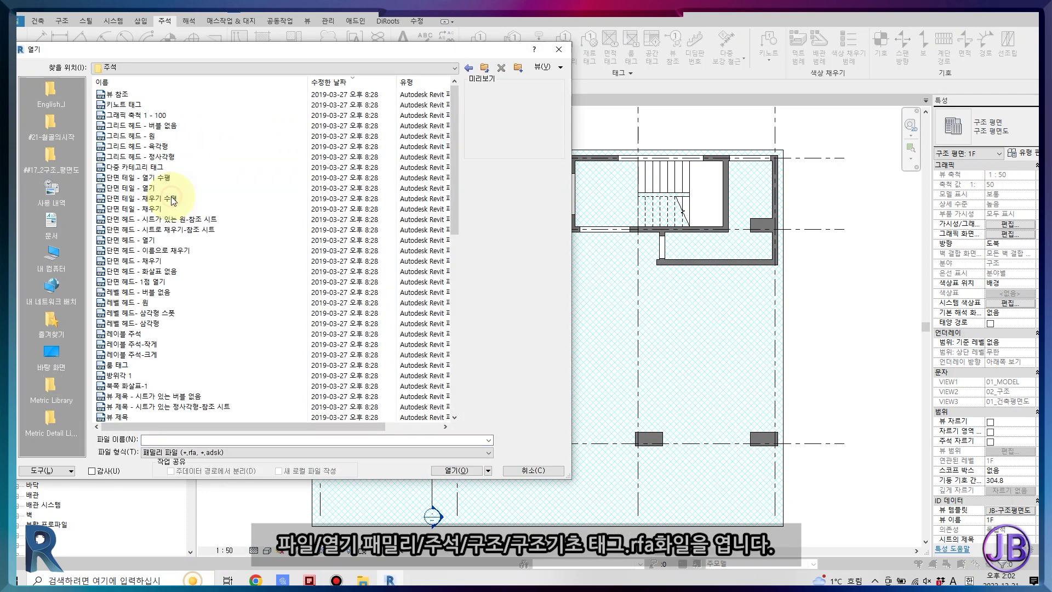
pyautogui.click(159, 134)
pyautogui.scroll(-5, 160, 242)
pyautogui.click(179, 81)
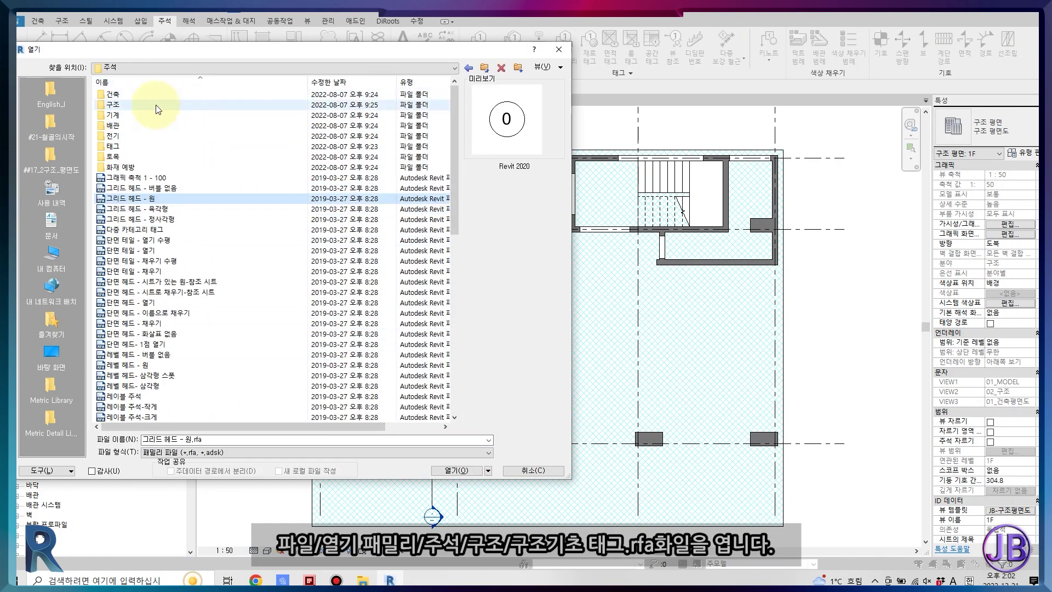
pyautogui.doubleClick(159, 105)
pyautogui.click(148, 178)
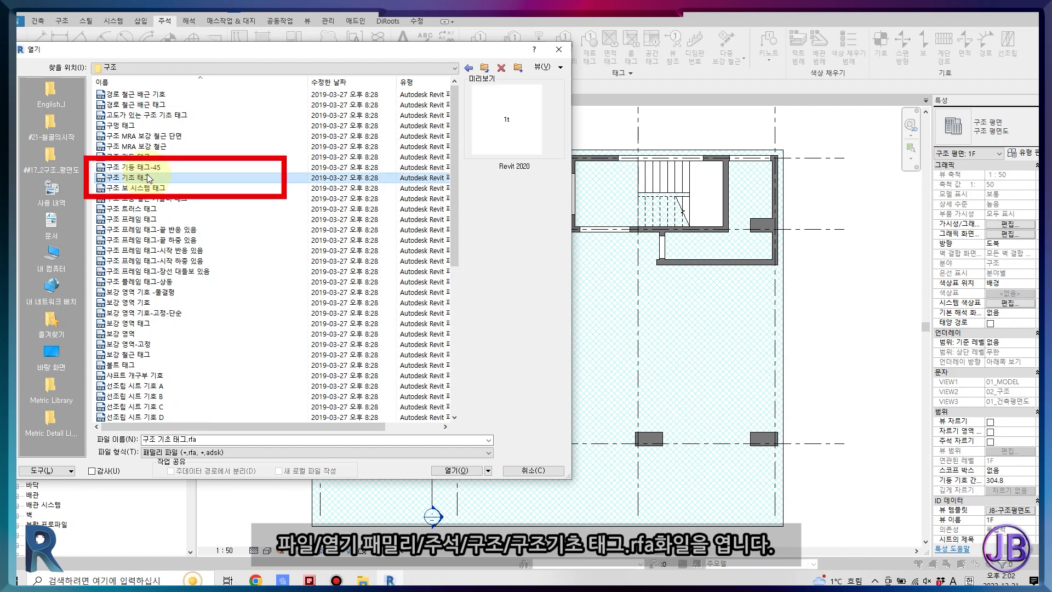
pyautogui.doubleClick(147, 177)
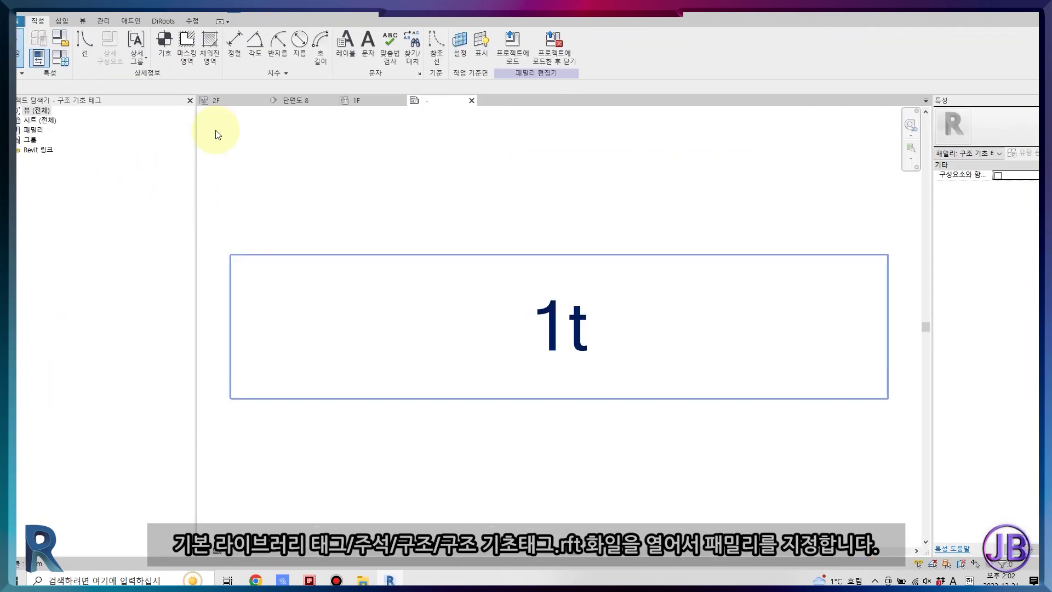
# Turn on reference planes in the view's Visibility/Graphics settings
pyautogui.press('v')
pyautogui.press('v')
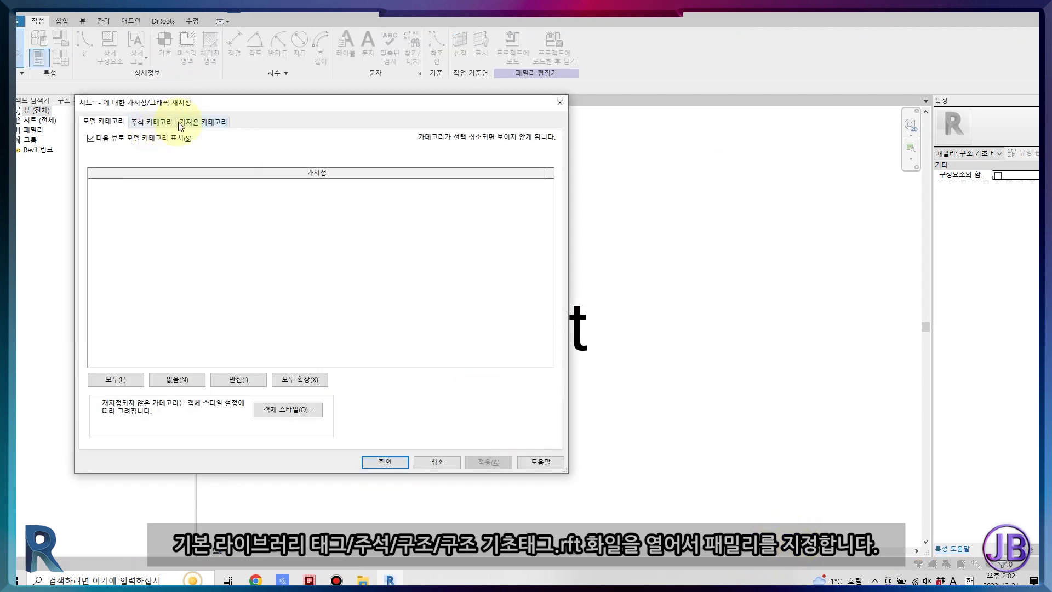
pyautogui.click(164, 123)
pyautogui.click(103, 212)
pyautogui.click(115, 232)
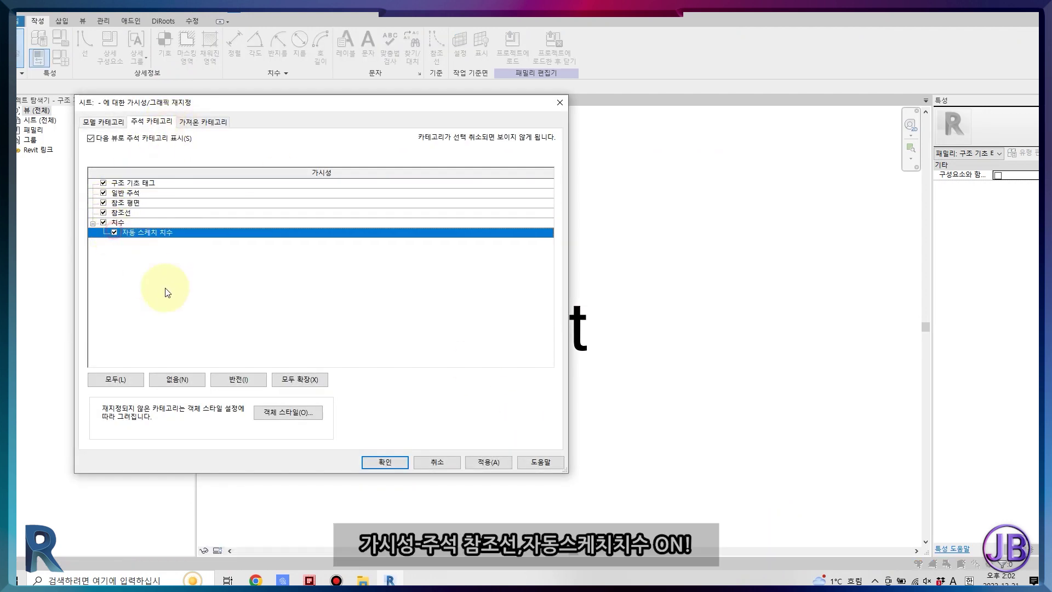
pyautogui.click(474, 465)
# Draw an ellipse centred on the foundation tag label
pyautogui.click(385, 461)
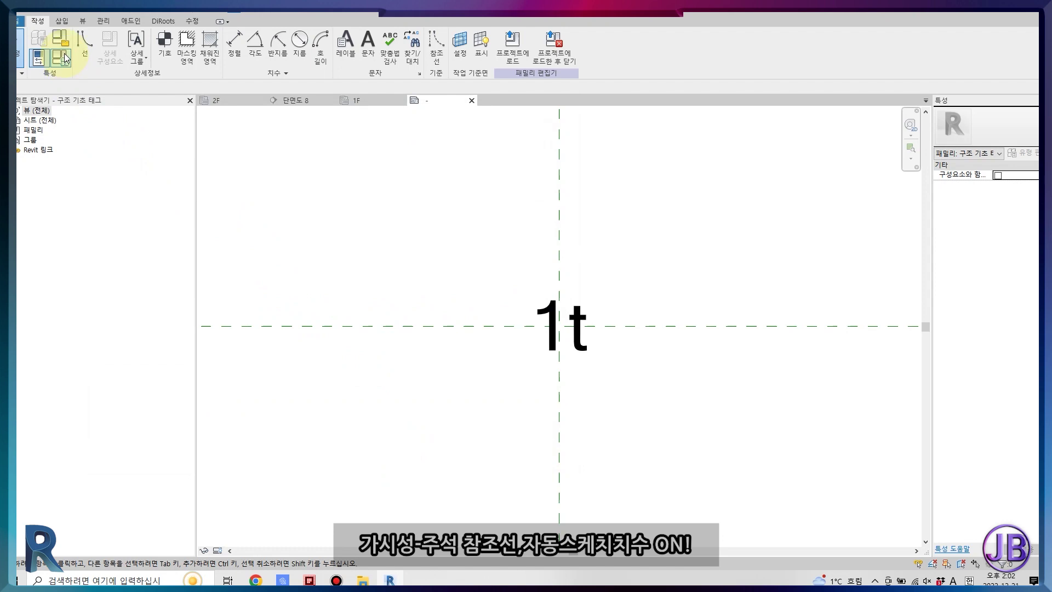
pyautogui.click(84, 44)
pyautogui.click(558, 326)
pyautogui.click(713, 326)
pyautogui.click(559, 266)
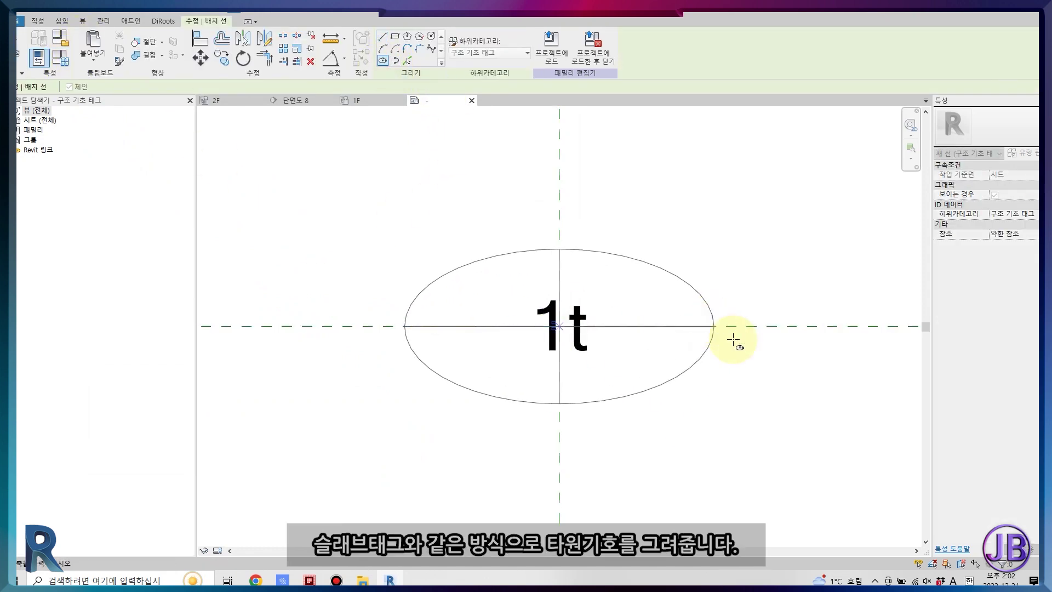
pyautogui.press('Escape')
pyautogui.press('Escape')
# Change the label parameter from 유형 이름 to 유형 마크
pyautogui.click(581, 317)
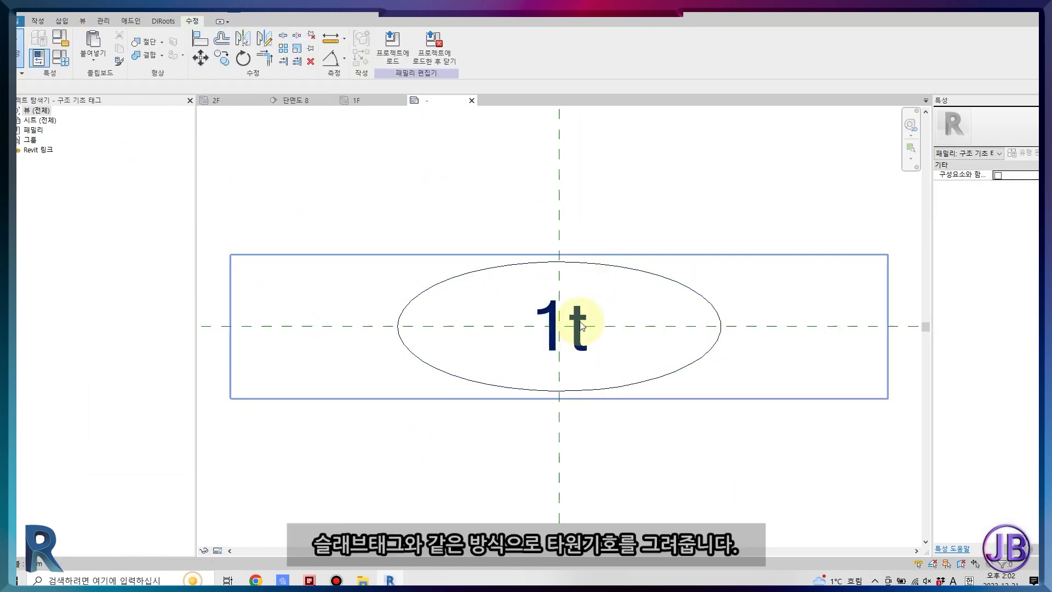
pyautogui.doubleClick(327, 333)
pyautogui.scroll(2, 314, 307)
pyautogui.click(360, 289)
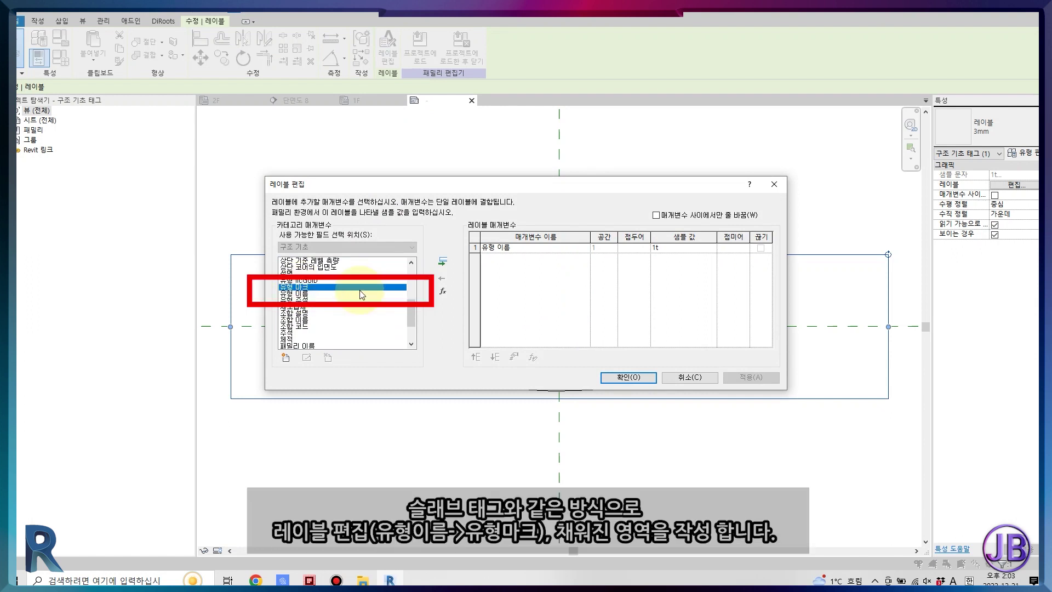
pyautogui.doubleClick(360, 294)
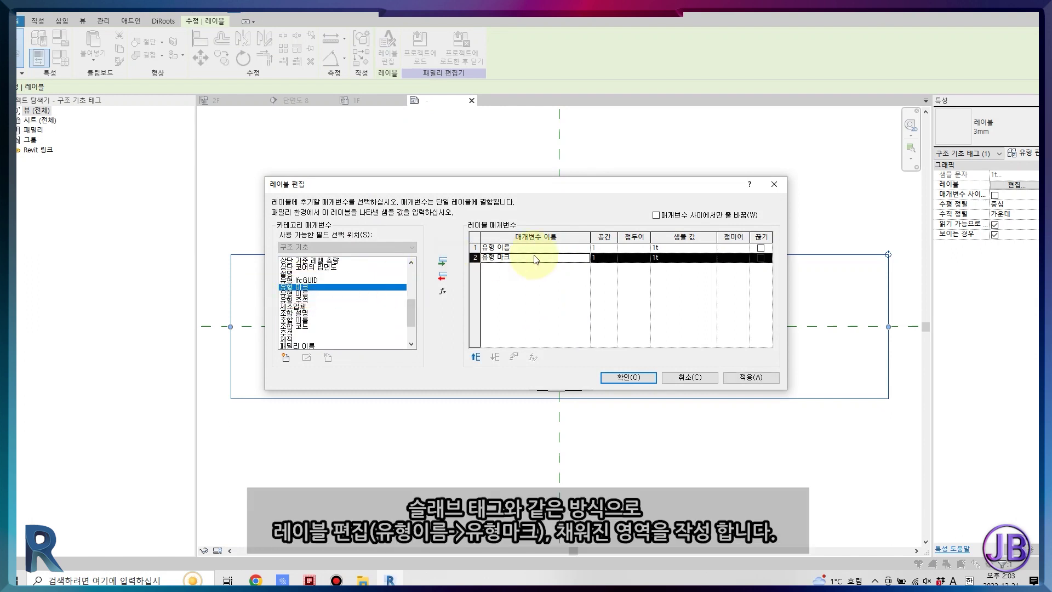
pyautogui.click(621, 383)
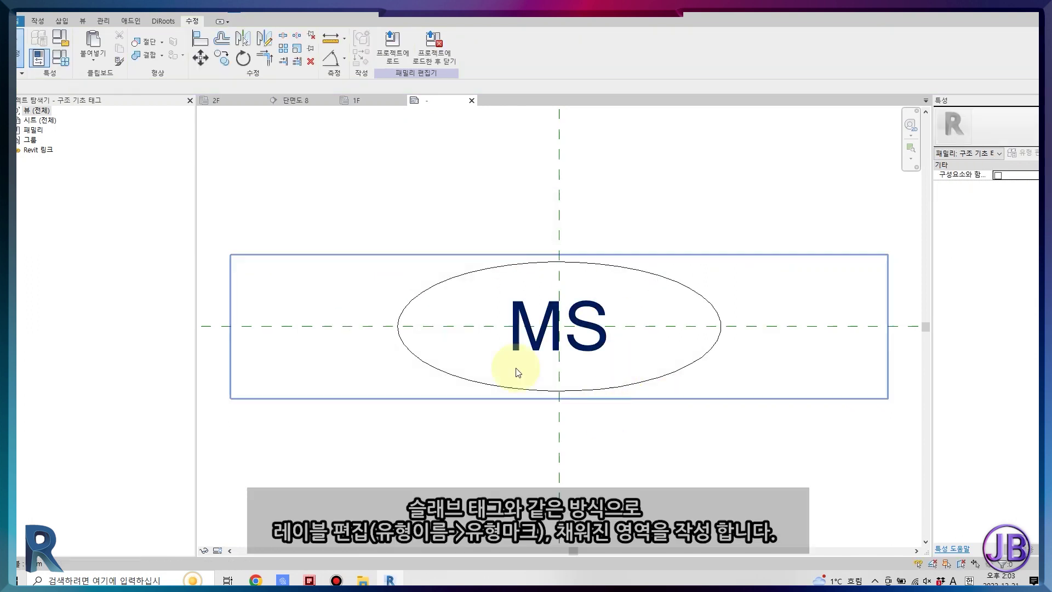
# Add a masking region matching the ellipse and save the family
pyautogui.click(37, 21)
pyautogui.click(214, 41)
pyautogui.click(241, 87)
pyautogui.click(721, 326)
pyautogui.press('Escape')
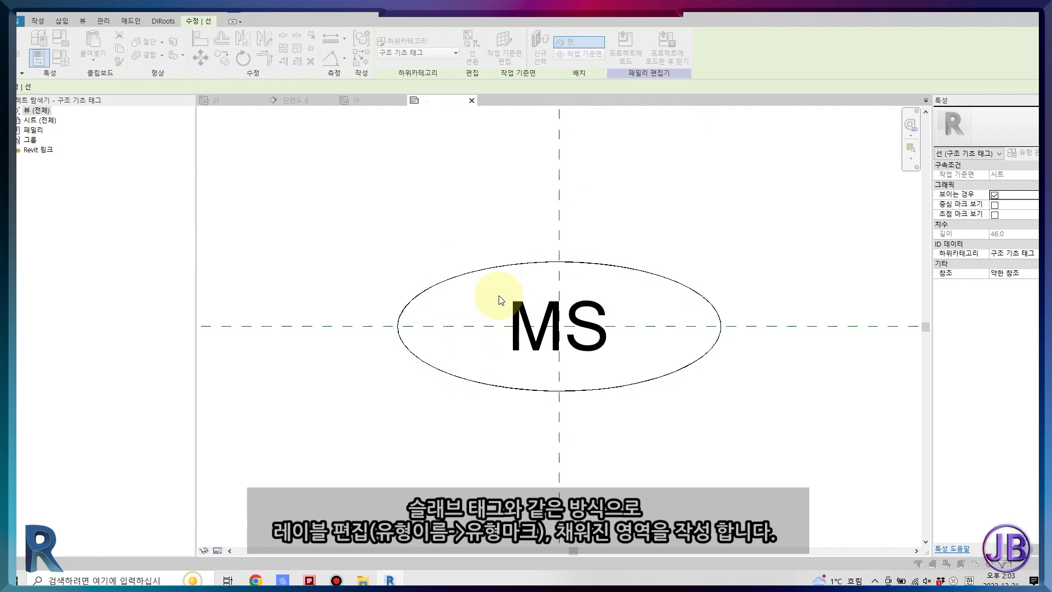
pyautogui.hotkey('ctrl', 's')
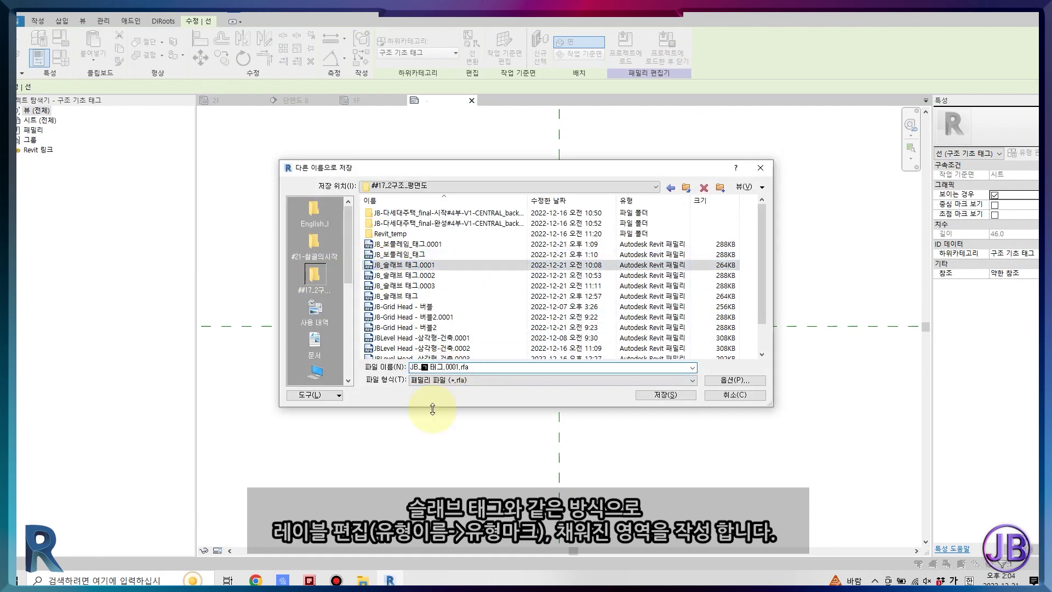
# Rename the tag family file to JB_기초 태그.rfa, save it and load it into the project
pyautogui.press('Right')
pyautogui.press('Right')
pyautogui.press('Right')
pyautogui.press('Delete')
pyautogui.press('Delete')
pyautogui.press('Delete')
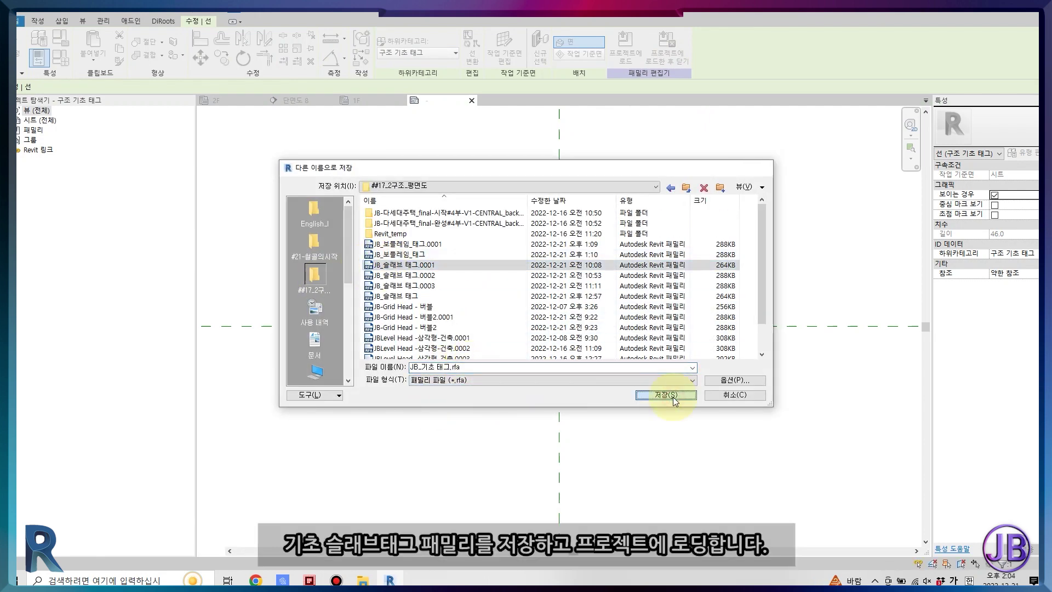
pyautogui.click(672, 396)
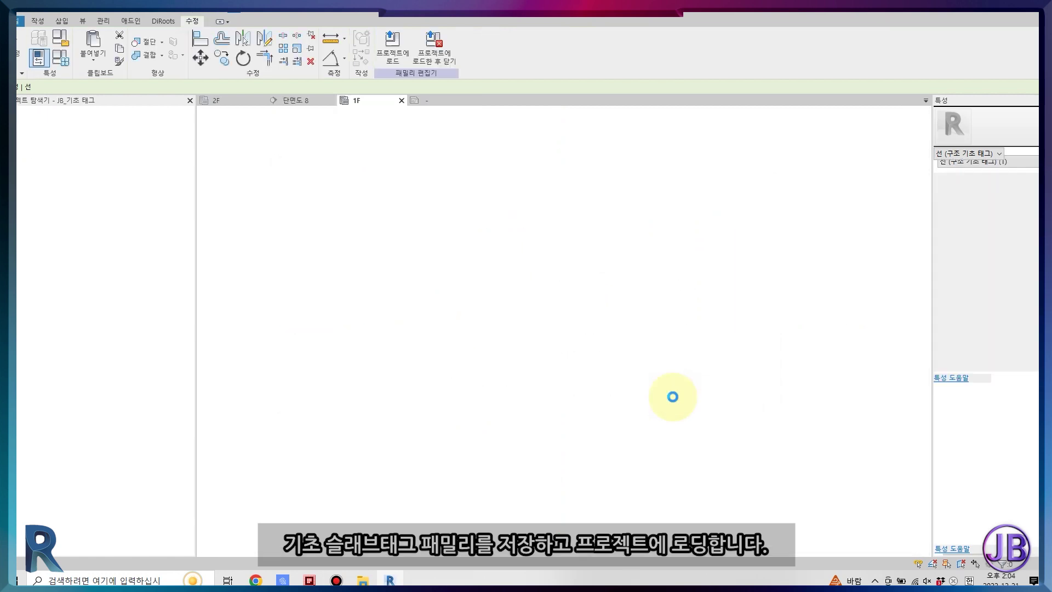
# Tag all foundations on the 1F plan with JB_기초 태그 : 표준
pyautogui.press('Escape')
pyautogui.click(511, 44)
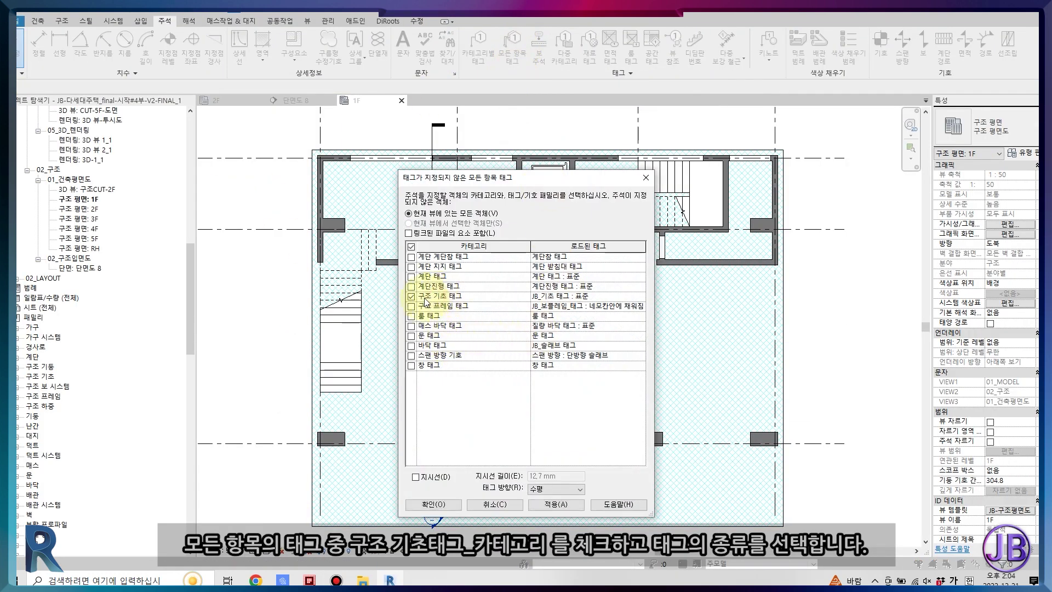
pyautogui.click(595, 295)
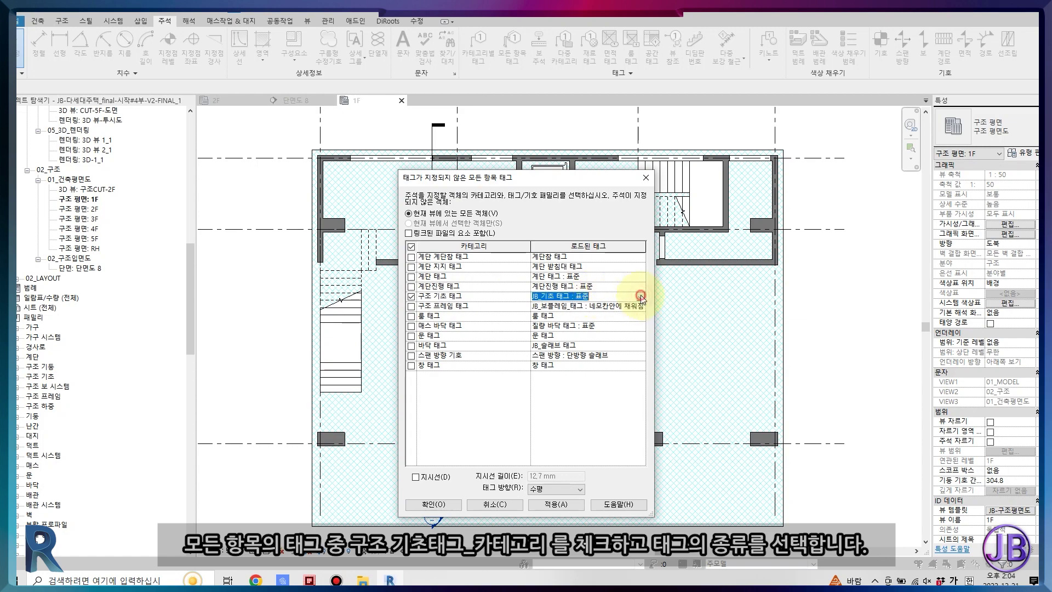
pyautogui.click(490, 507)
pyautogui.click(537, 334)
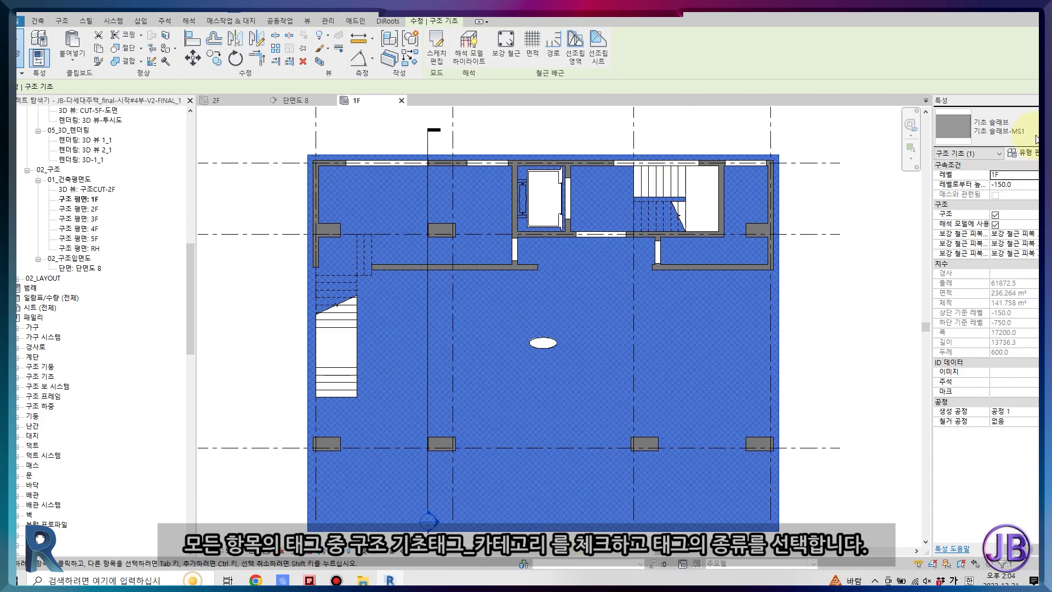
# Set the foundation slab type's Type Mark to MS1 so its plan tag reads MS1
pyautogui.scroll(-1, 603, 357)
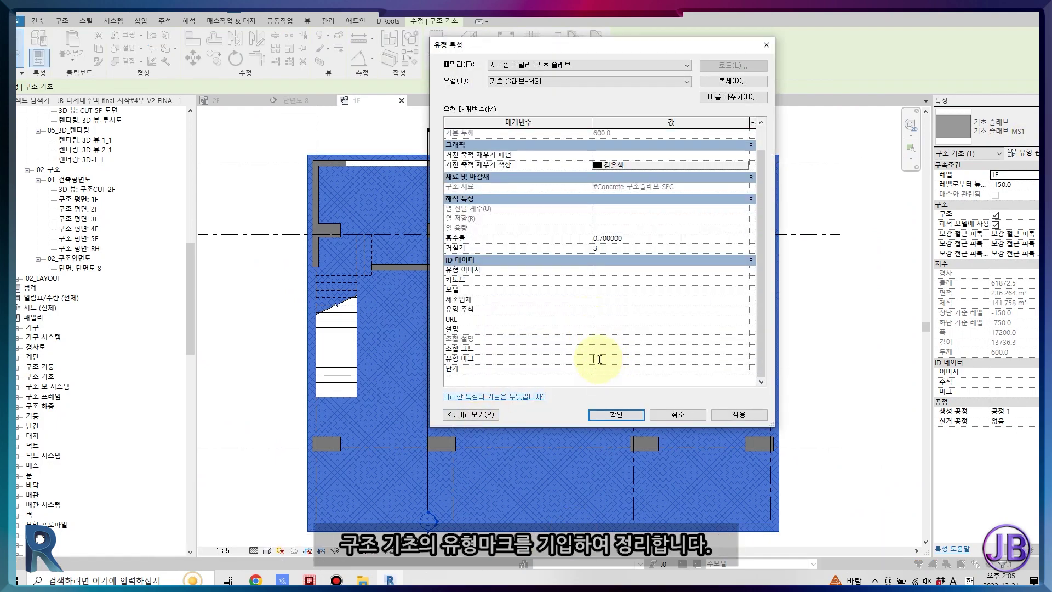
pyautogui.click(602, 414)
pyautogui.click(538, 464)
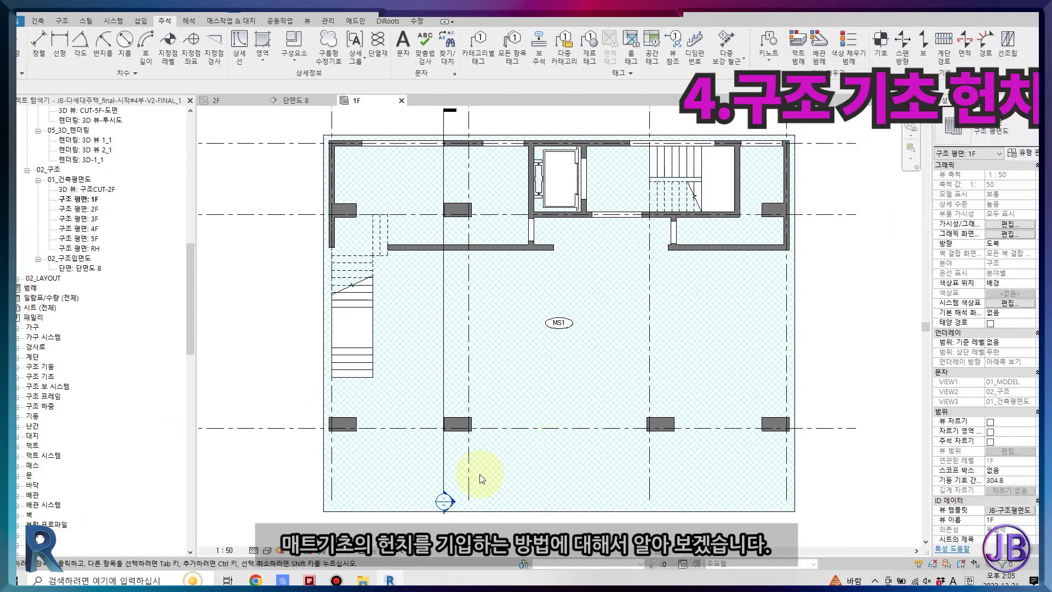
# Open section 단면도 8, then orbit the 구조CUT-2F 3D view to inspect the footing's underside
pyautogui.click(443, 463)
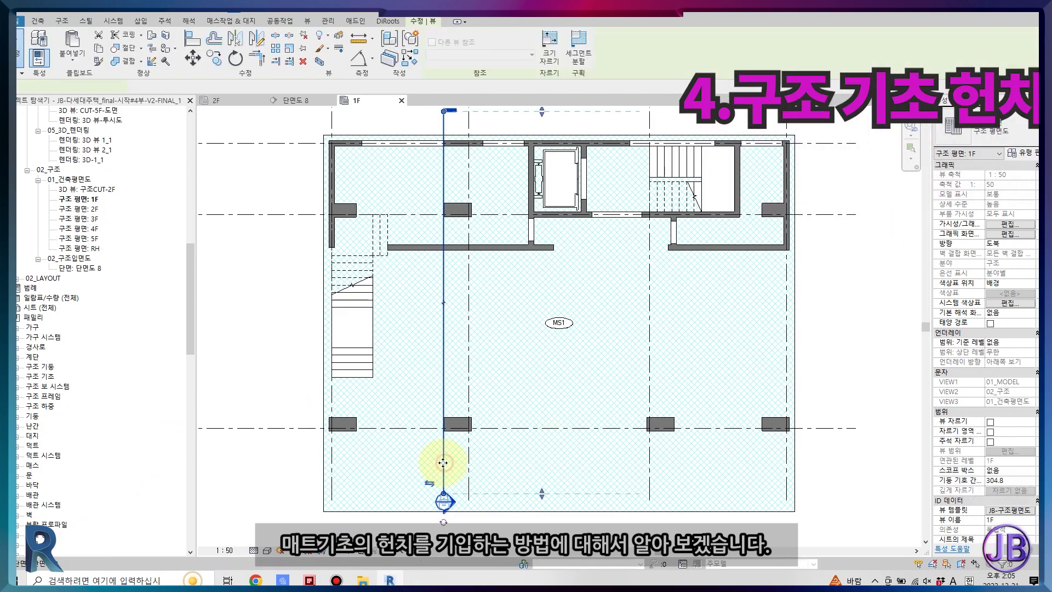
pyautogui.moveTo(465, 469); pyautogui.dragTo(480, 423, button='middle')
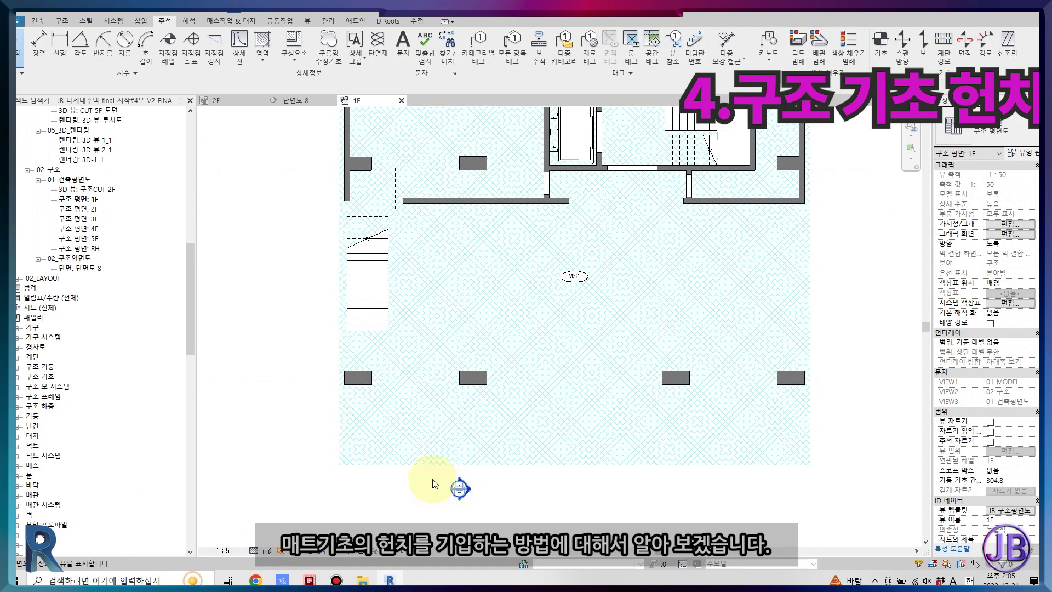
pyautogui.click(315, 101)
pyautogui.moveTo(638, 498); pyautogui.dragTo(618, 481, button='middle')
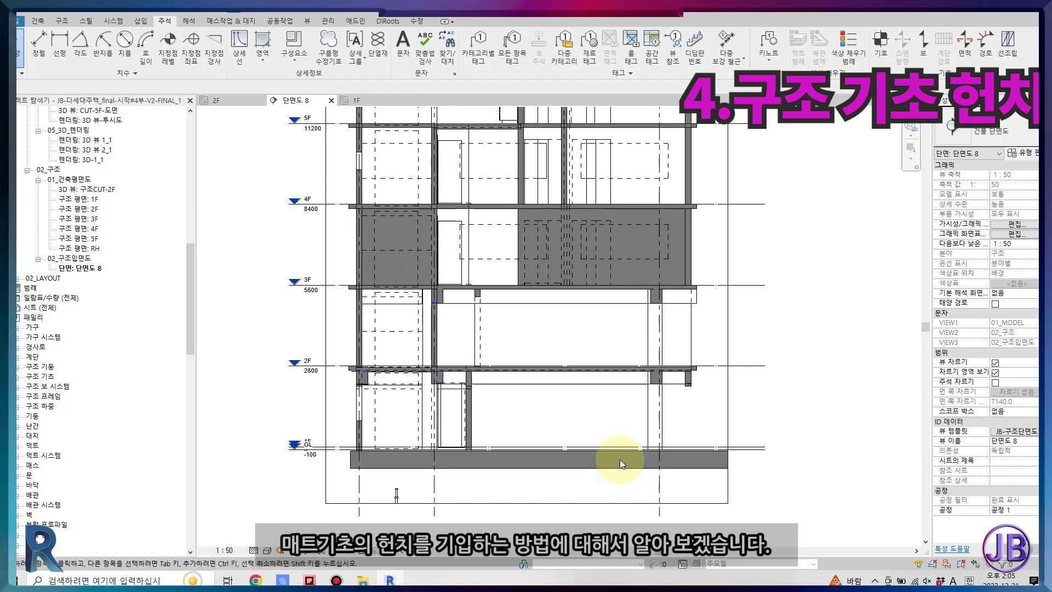
pyautogui.doubleClick(85, 194)
pyautogui.moveTo(281, 301)
pyautogui.keyDown('shift'); pyautogui.mouseDown(button='middle')
pyautogui.moveTo(564, 404)
pyautogui.moveTo(673, 298)
pyautogui.moveTo(546, 377)
pyautogui.moveTo(534, 354)
pyautogui.mouseUp(button='middle'); pyautogui.keyUp('shift')
pyautogui.scroll(3, 535, 353)
pyautogui.scroll(2, 535, 353)
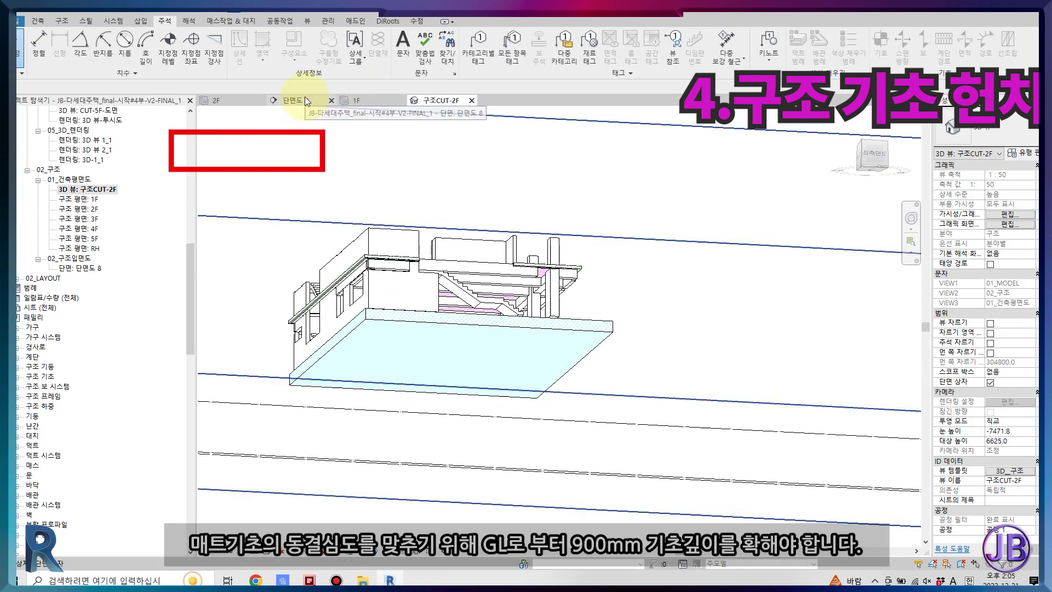
# Add a 650 aligned dimension to the footing's depth in section 단면도 8
pyautogui.click(304, 101)
pyautogui.scroll(3, 582, 472)
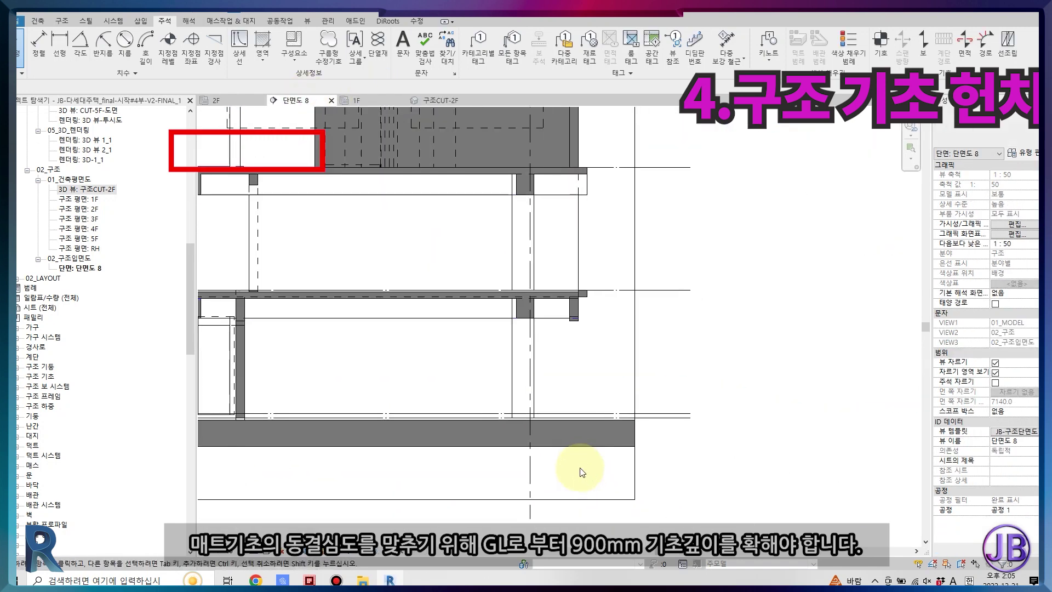
pyautogui.scroll(3, 582, 472)
pyautogui.press('d')
pyautogui.press('i')
pyautogui.click(672, 418)
pyautogui.click(774, 435)
pyautogui.scroll(-2, 786, 480)
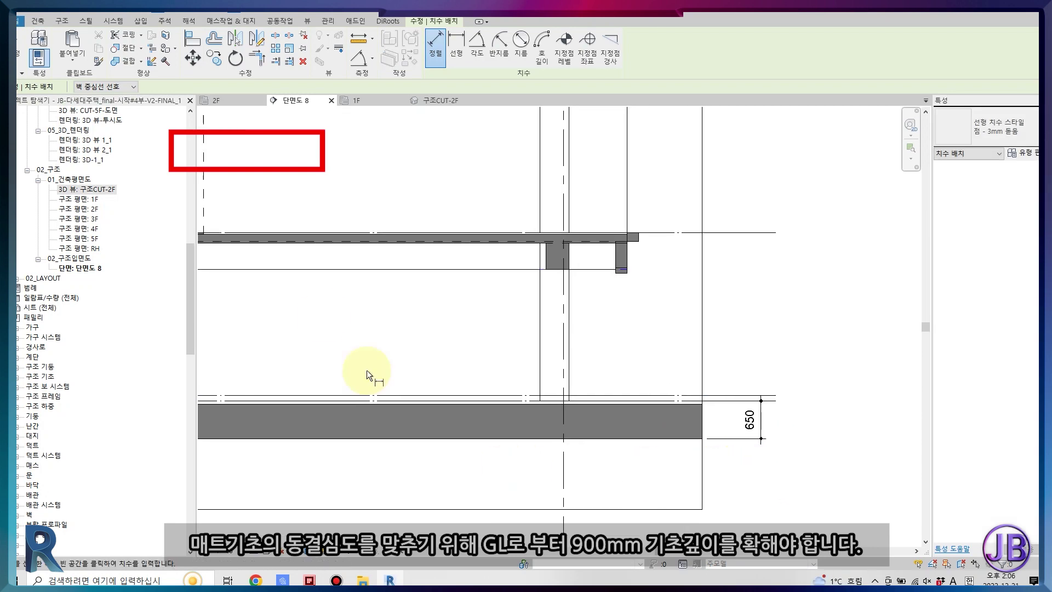
pyautogui.click(440, 100)
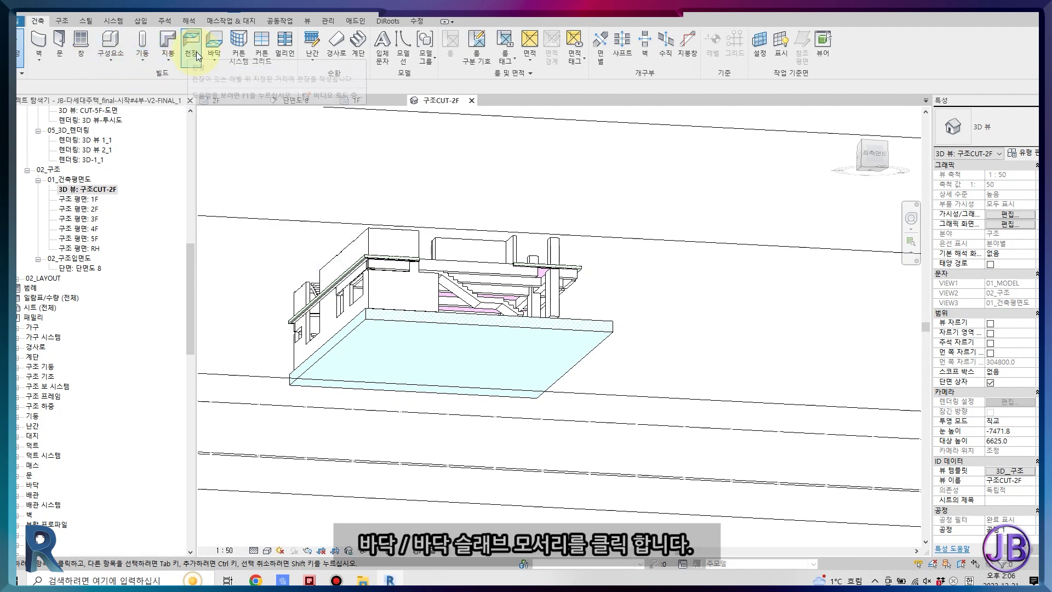
# Add a basic 슬래브 모서리 slab edge along the foundation slab's edge in the 3D view
pyautogui.click(214, 55)
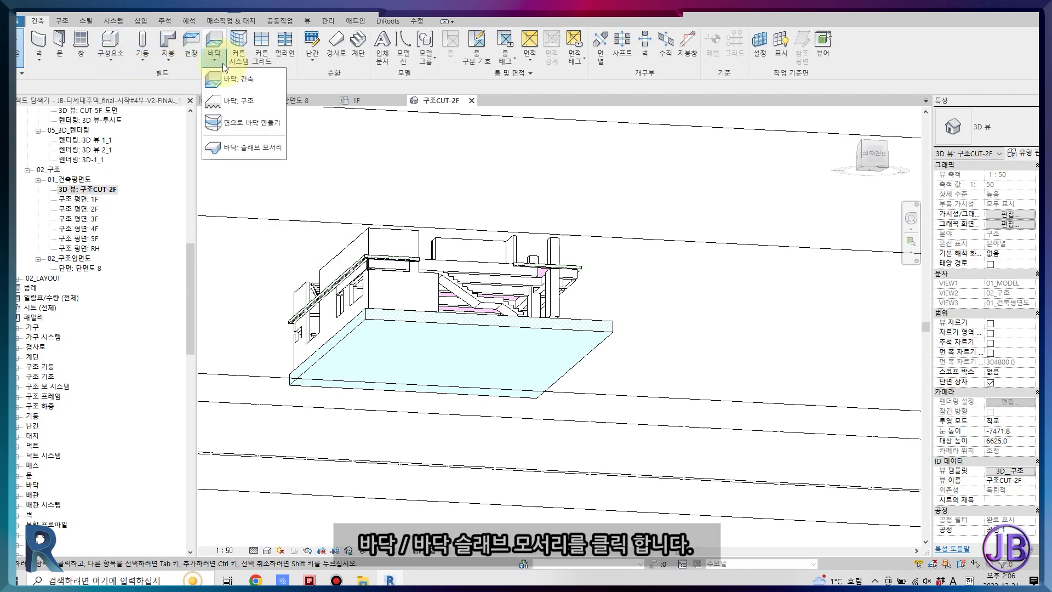
pyautogui.click(244, 148)
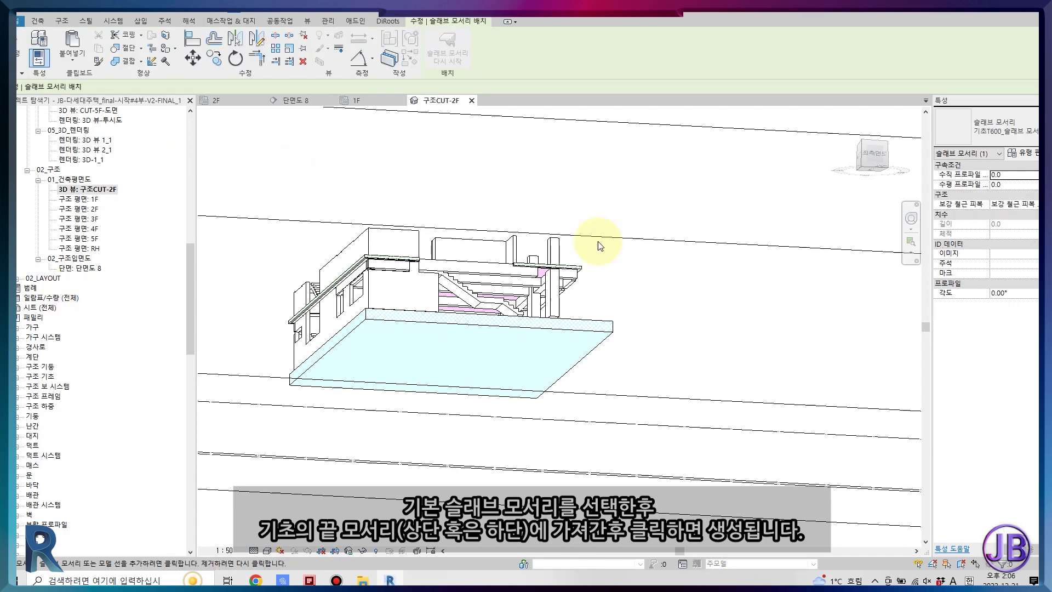
pyautogui.click(1030, 127)
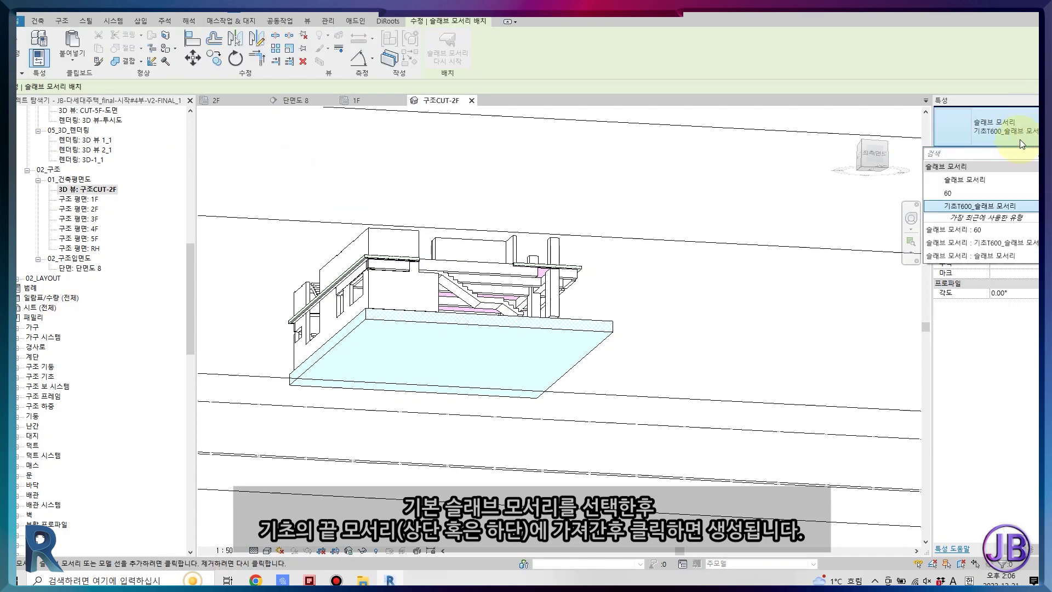
pyautogui.click(1002, 180)
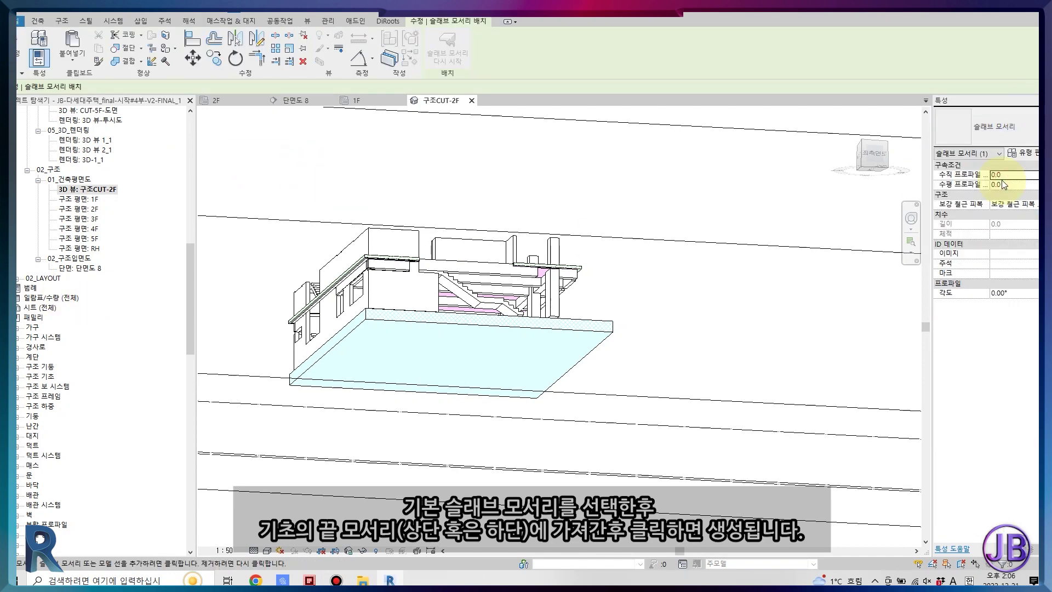
pyautogui.click(599, 345)
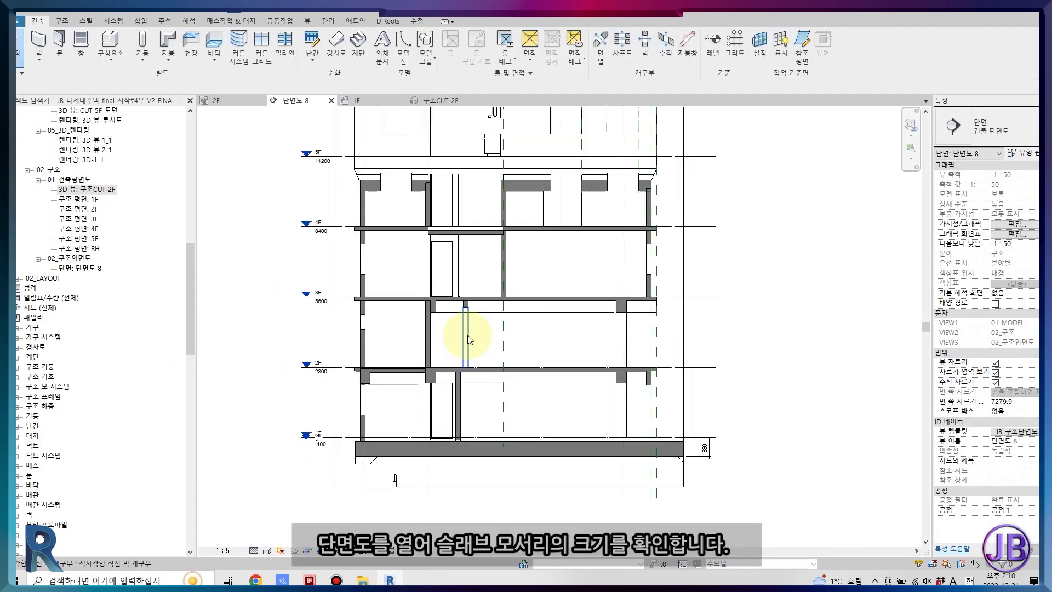
pyautogui.scroll(-2, 467, 340)
pyautogui.scroll(-1, 493, 340)
pyautogui.click(615, 274)
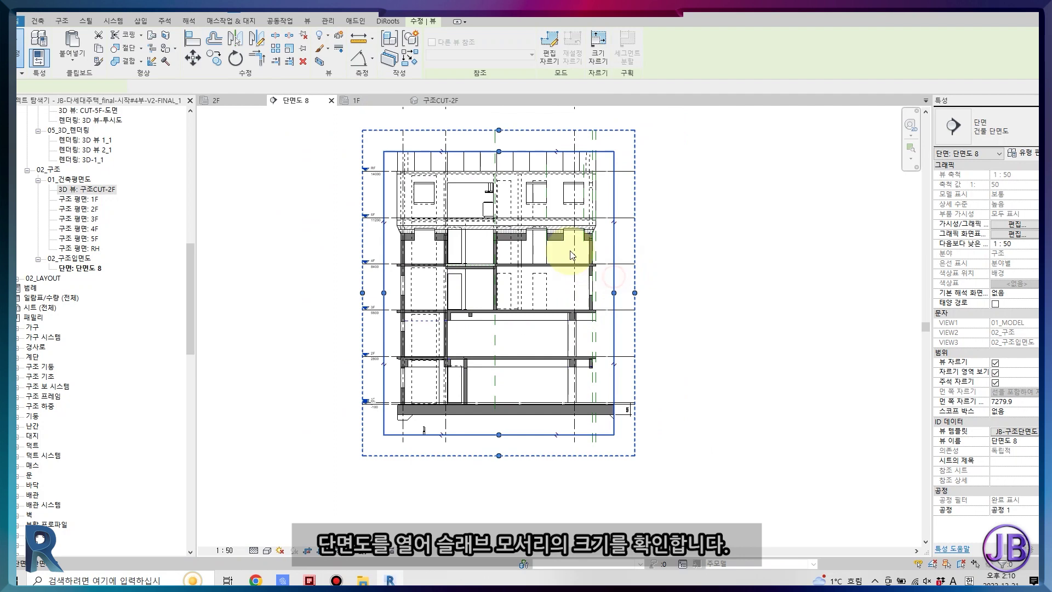
# Extend section 단면도 8's crop region rightward to reveal more of the slab
pyautogui.press('Escape')
pyautogui.scroll(2, 794, 356)
pyautogui.scroll(2, 756, 403)
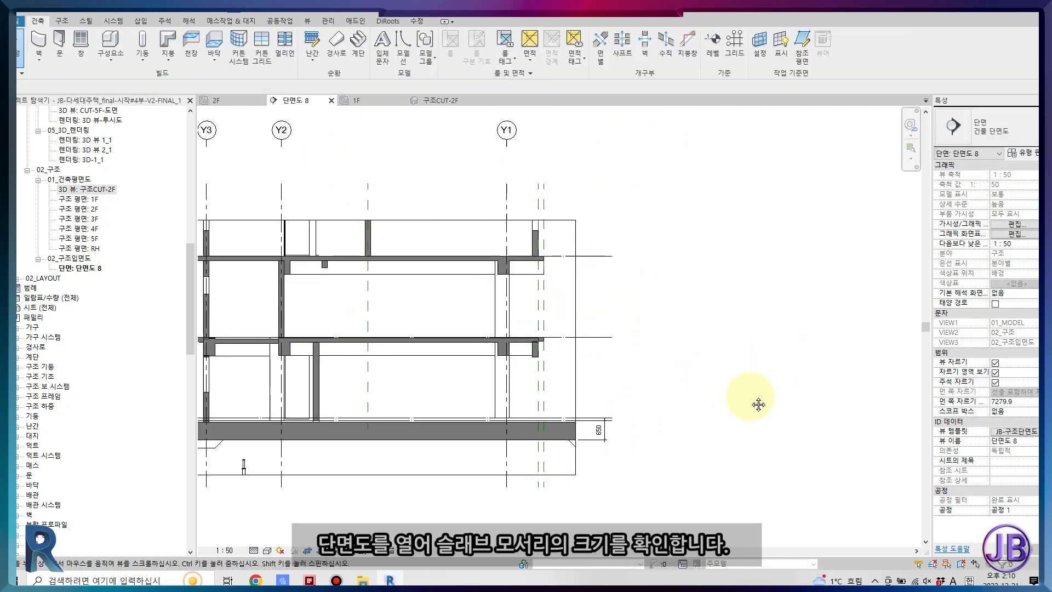
pyautogui.click(668, 313)
pyautogui.moveTo(669, 356); pyautogui.dragTo(747, 370)
pyautogui.press('Escape')
pyautogui.scroll(1, 467, 486)
pyautogui.scroll(-1, 498, 469)
pyautogui.scroll(1, 733, 444)
# Set the slab edge type's material to #Concrete_구조슬라브-SEC
pyautogui.click(733, 442)
pyautogui.click(1022, 153)
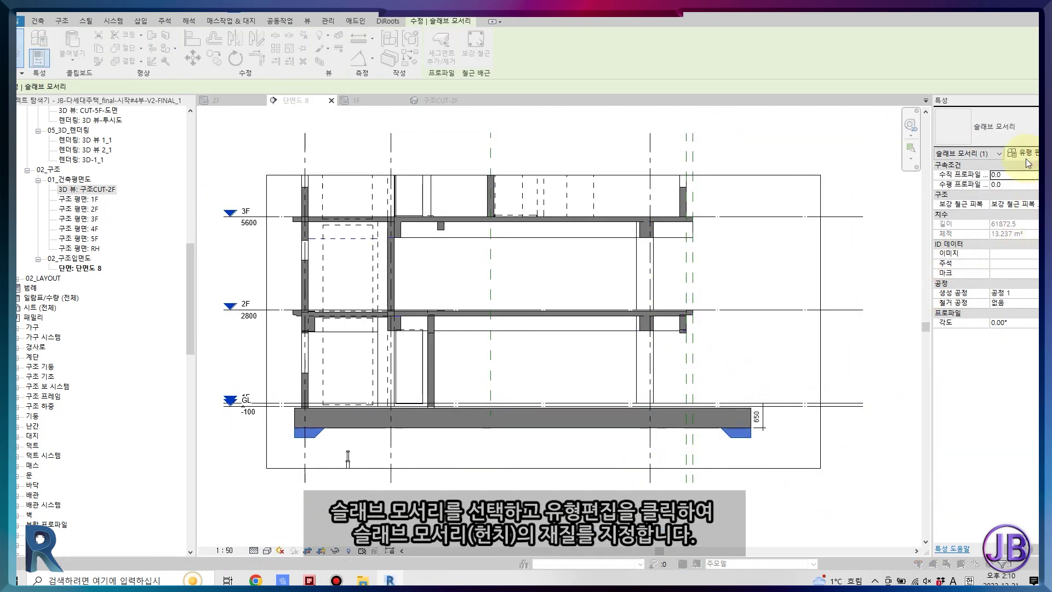
pyautogui.click(740, 167)
pyautogui.click(753, 166)
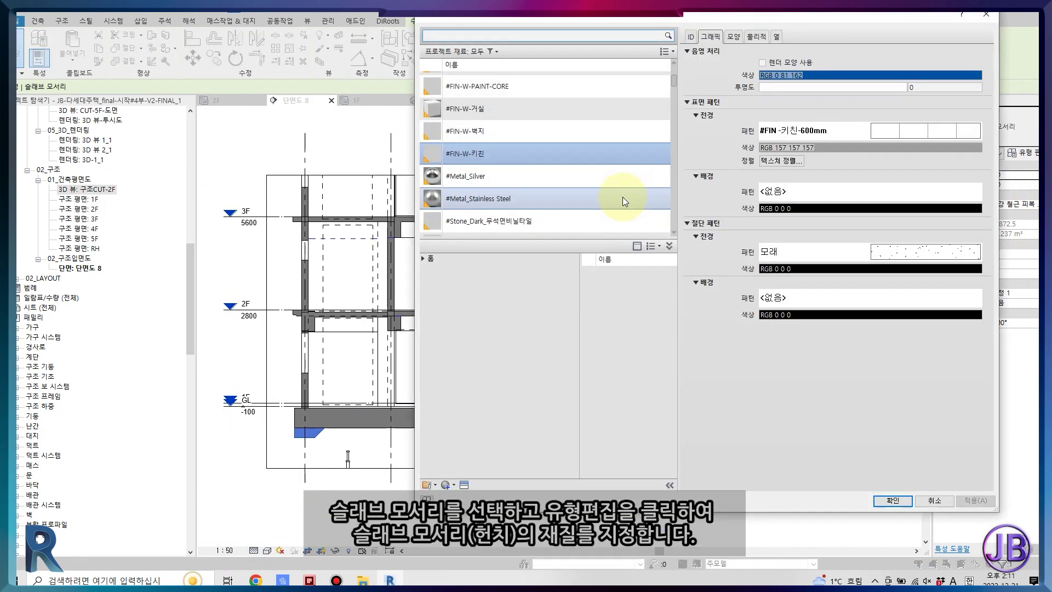
pyautogui.scroll(1, 525, 149)
pyautogui.scroll(3, 526, 148)
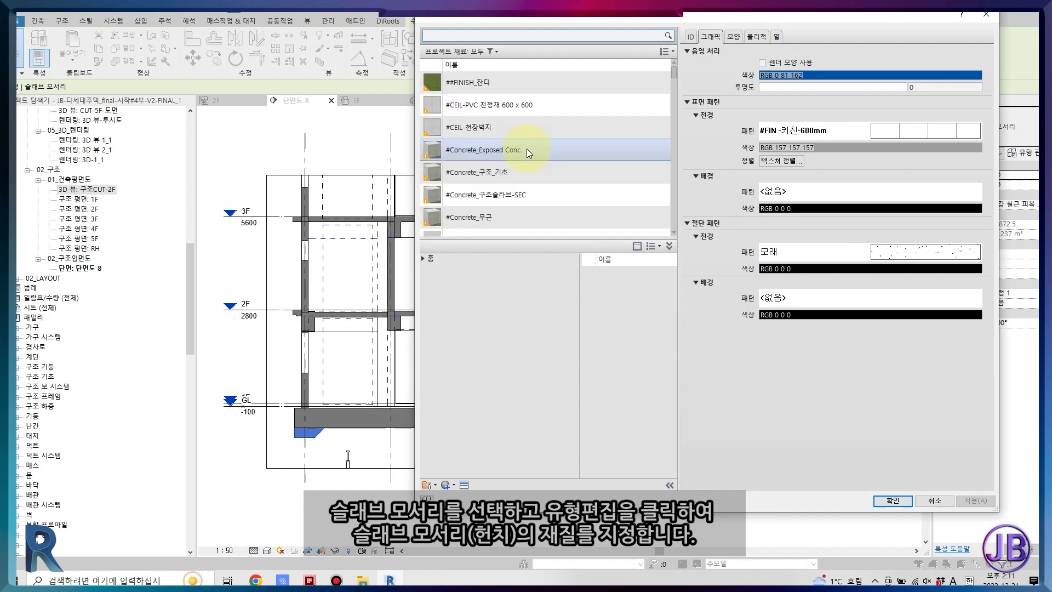
pyautogui.click(559, 194)
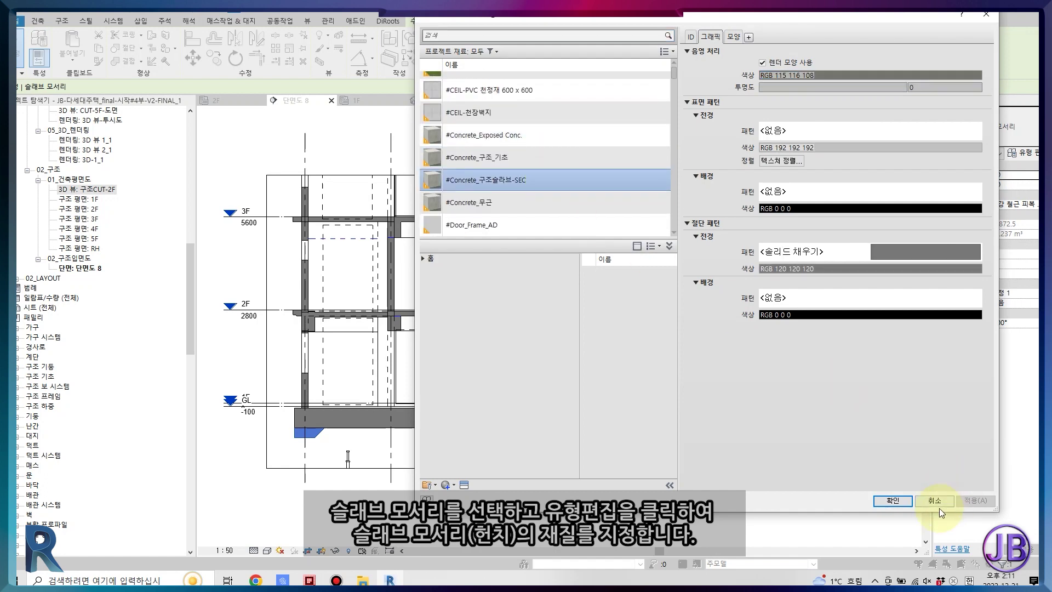
pyautogui.click(902, 503)
pyautogui.click(608, 414)
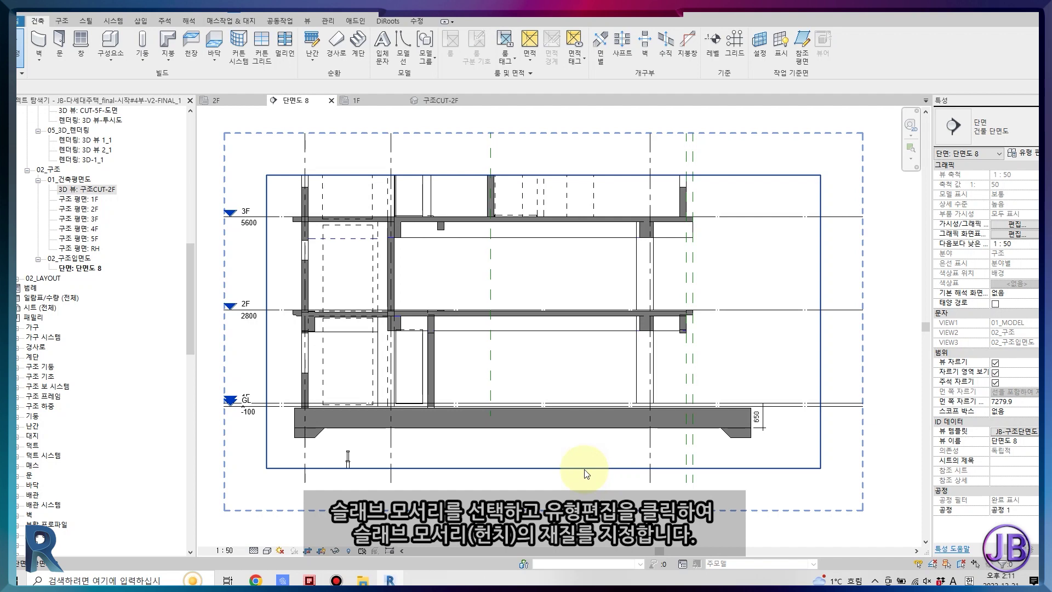
# Dimension the haunch's 950 depth in section 단면도 8
pyautogui.moveTo(599, 470); pyautogui.dragTo(509, 442, button='middle')
pyautogui.scroll(2, 508, 443)
pyautogui.moveTo(789, 353); pyautogui.dragTo(652, 356, button='middle')
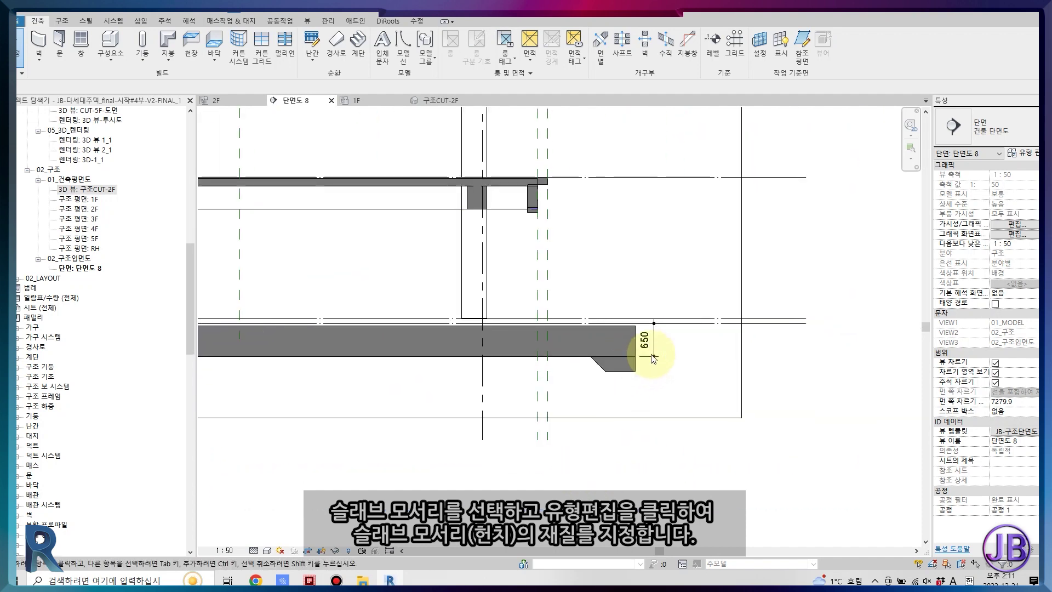
pyautogui.click(653, 353)
pyautogui.press('Escape')
pyautogui.press('d')
pyautogui.press('i')
pyautogui.click(625, 372)
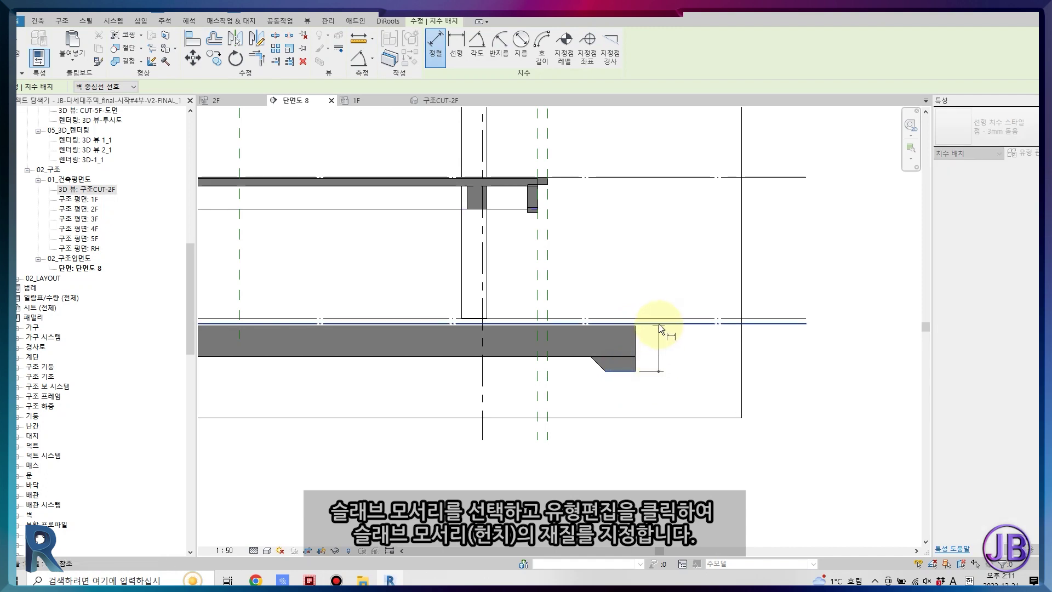
pyautogui.click(698, 327)
pyautogui.click(683, 332)
# Add the haunch's 900 and 600 width dimensions
pyautogui.scroll(2, 591, 374)
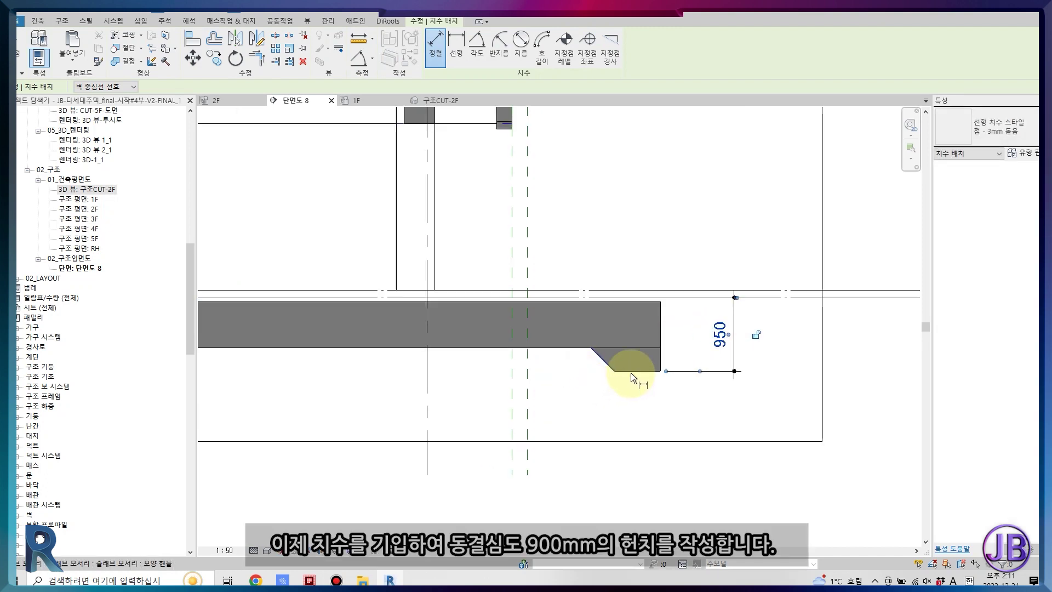
pyautogui.click(571, 304)
pyautogui.press('Escape')
pyautogui.press('Escape')
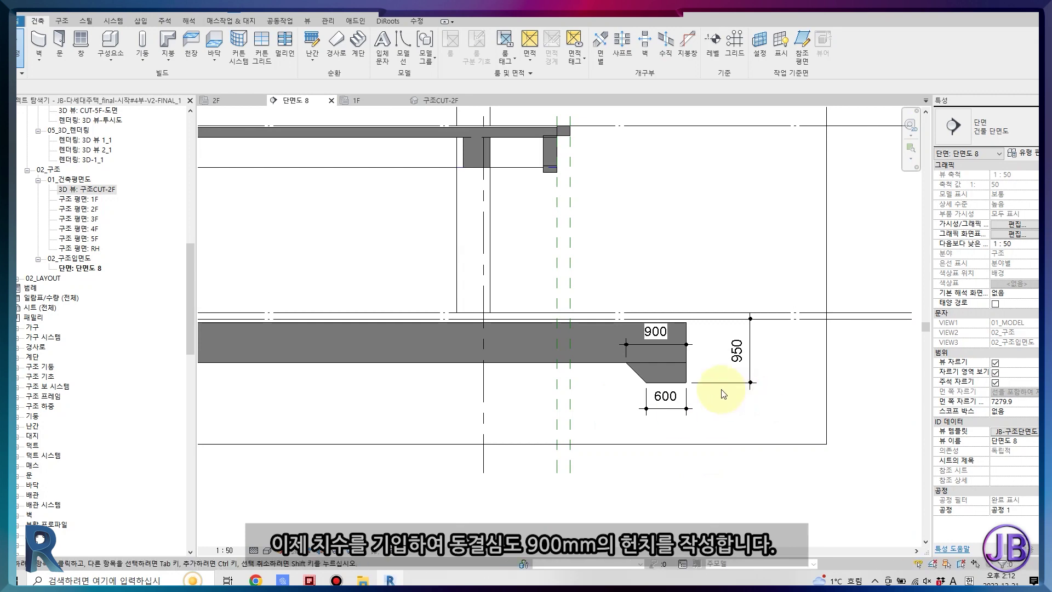
pyautogui.click(681, 373)
pyautogui.click(1020, 153)
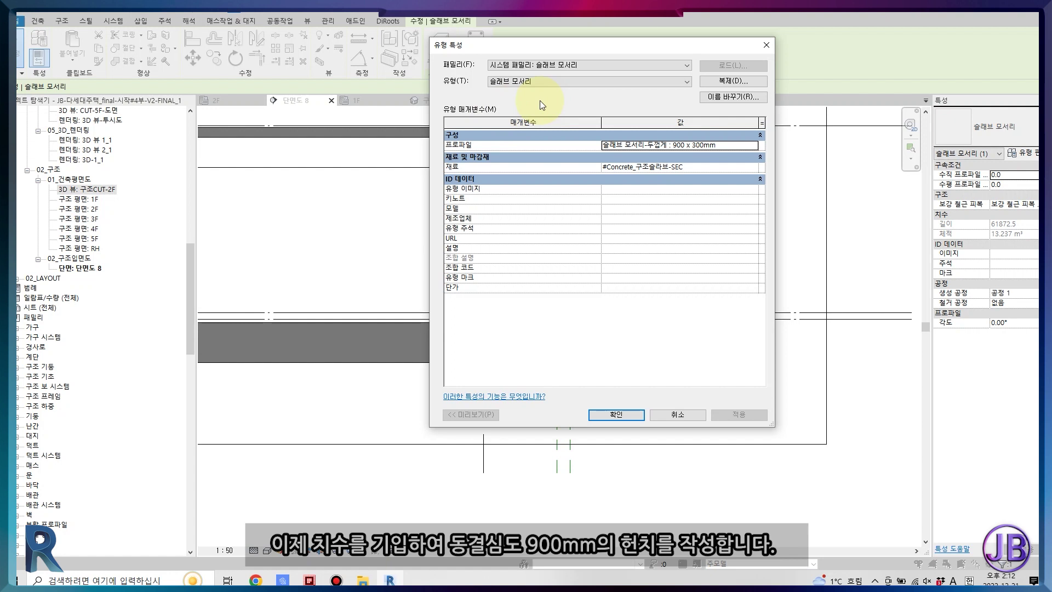
# Duplicate the slab edge type as JB-슬래브 모서리 using the 850 x 250mm profile
pyautogui.click(711, 83)
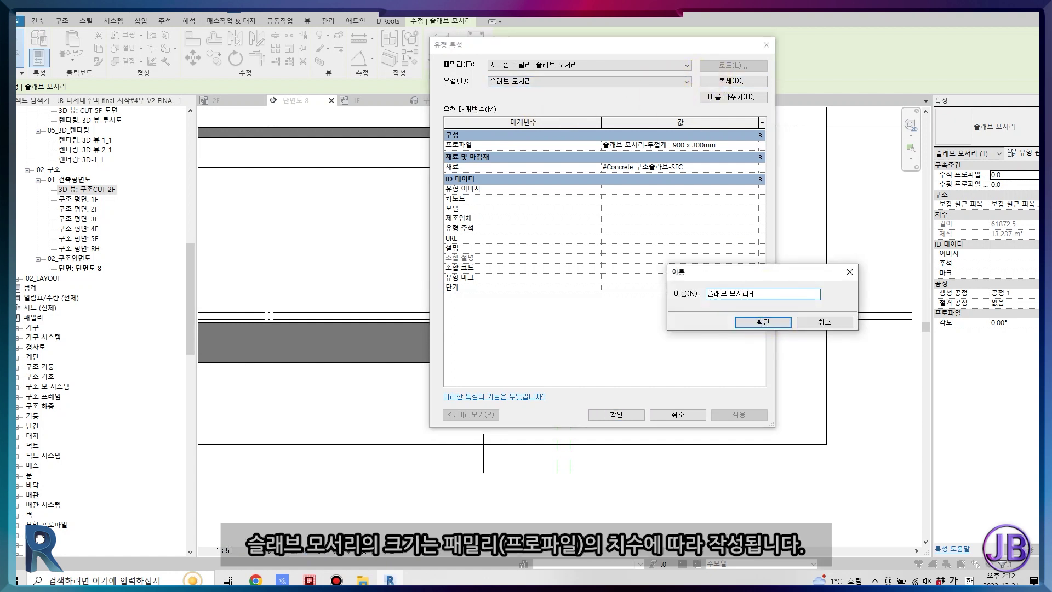
pyautogui.click(763, 322)
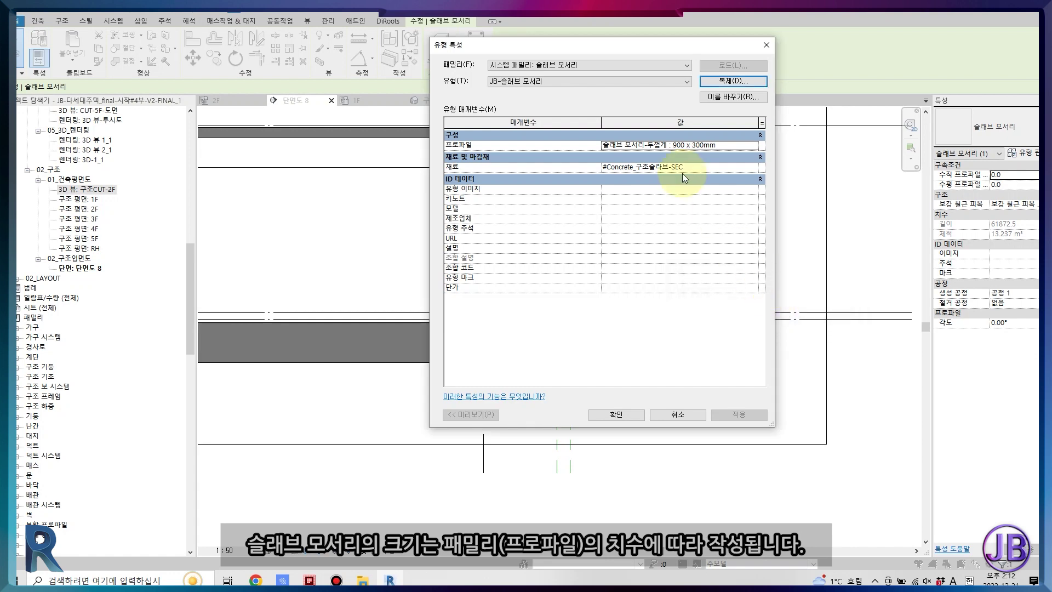
pyautogui.click(752, 148)
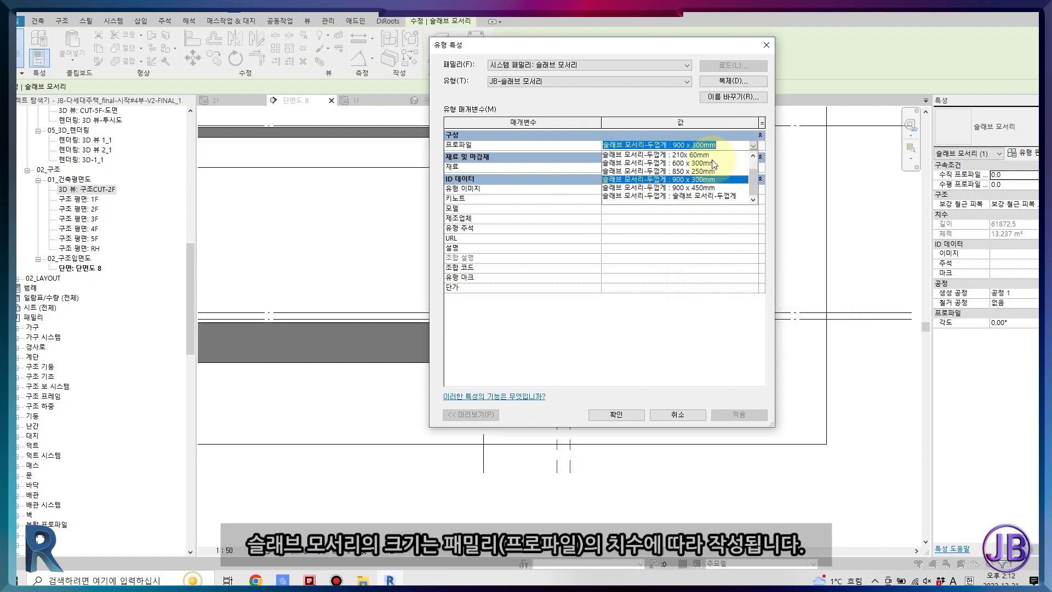
pyautogui.click(693, 170)
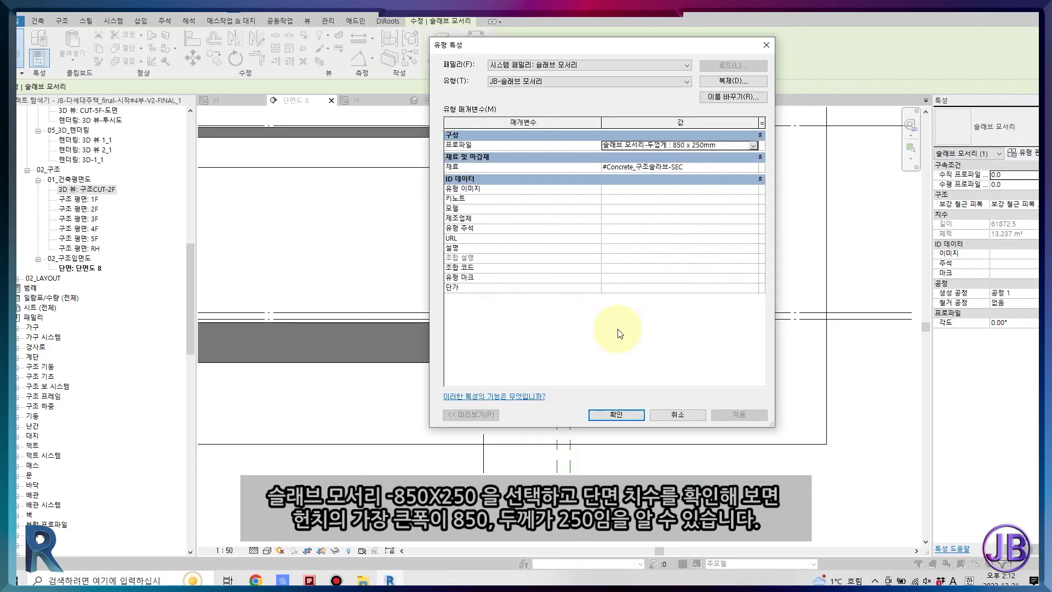
pyautogui.click(632, 415)
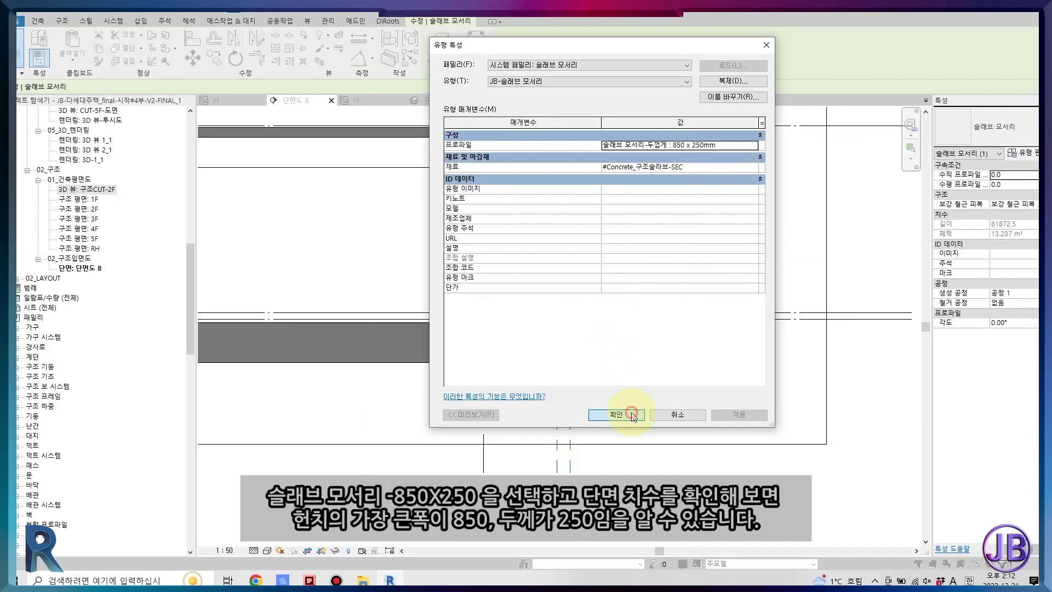
pyautogui.scroll(2, 740, 357)
pyautogui.press('Escape')
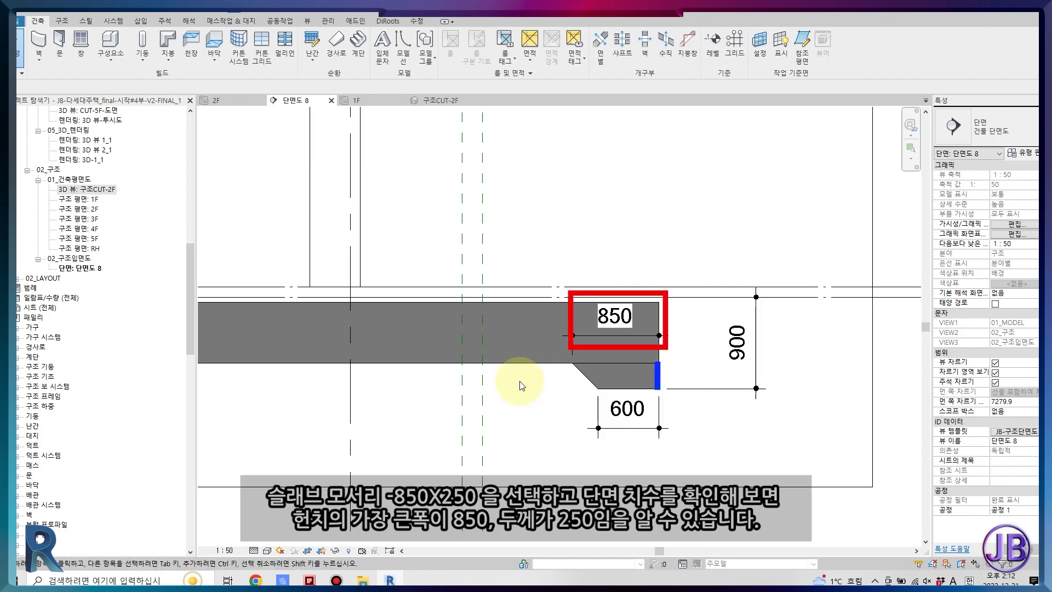
# Dimension the slab's 600 thickness between its top and bottom edges
pyautogui.press('d')
pyautogui.press('i')
pyautogui.click(436, 301)
pyautogui.click(396, 308)
pyautogui.scroll(2, 414, 316)
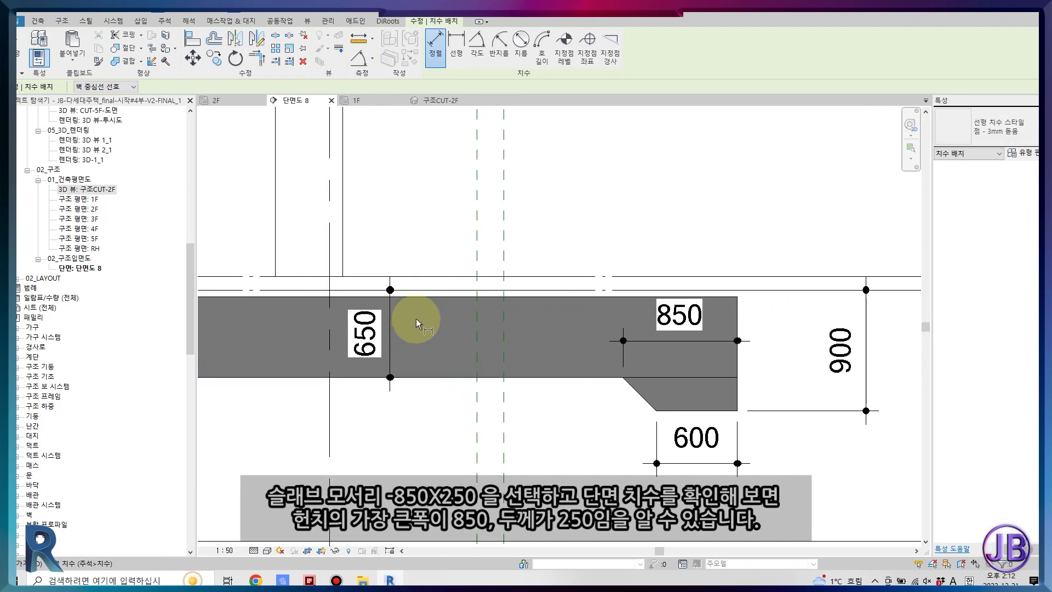
pyautogui.click(438, 297)
pyautogui.click(437, 377)
pyautogui.click(437, 359)
pyautogui.press('Escape')
pyautogui.press('Escape')
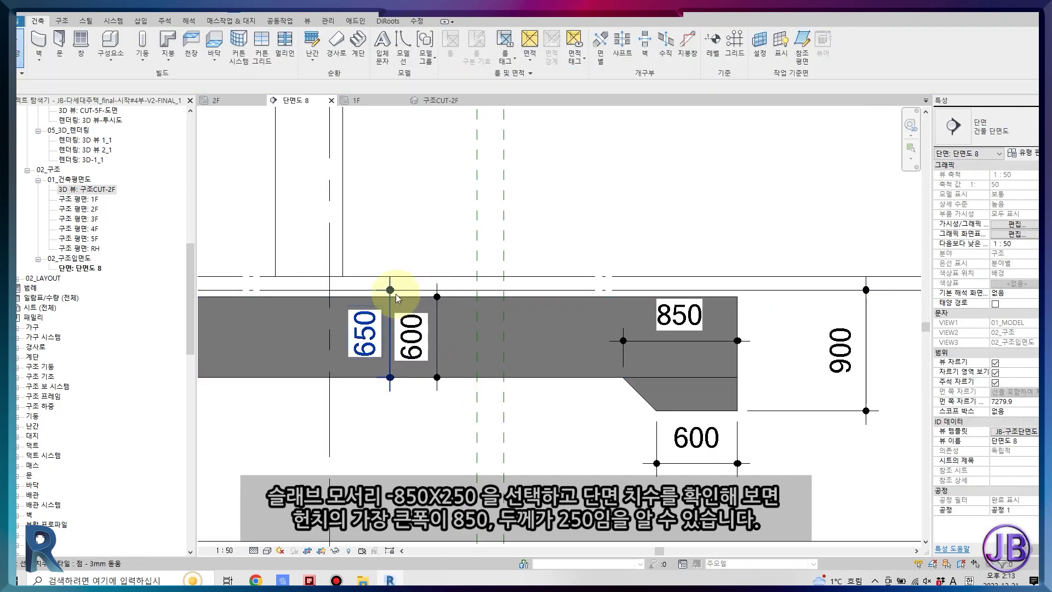
# Delete the old 650 dimension and select the slab edge haunch
pyautogui.press('Delete')
pyautogui.scroll(-2, 450, 363)
pyautogui.click(609, 380)
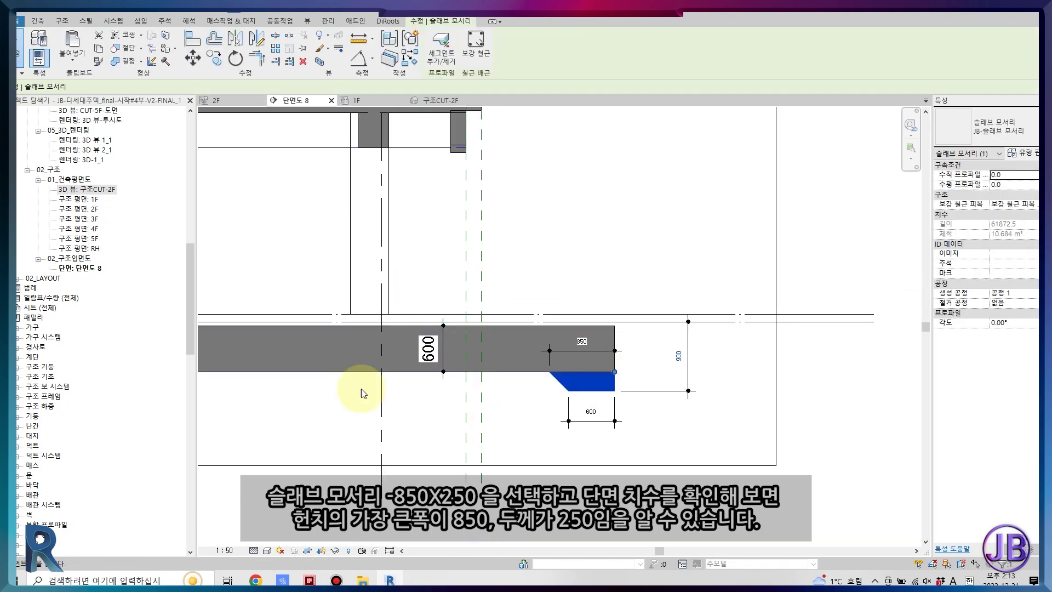
pyautogui.scroll(-6, 44, 422)
pyautogui.scroll(-4, 46, 412)
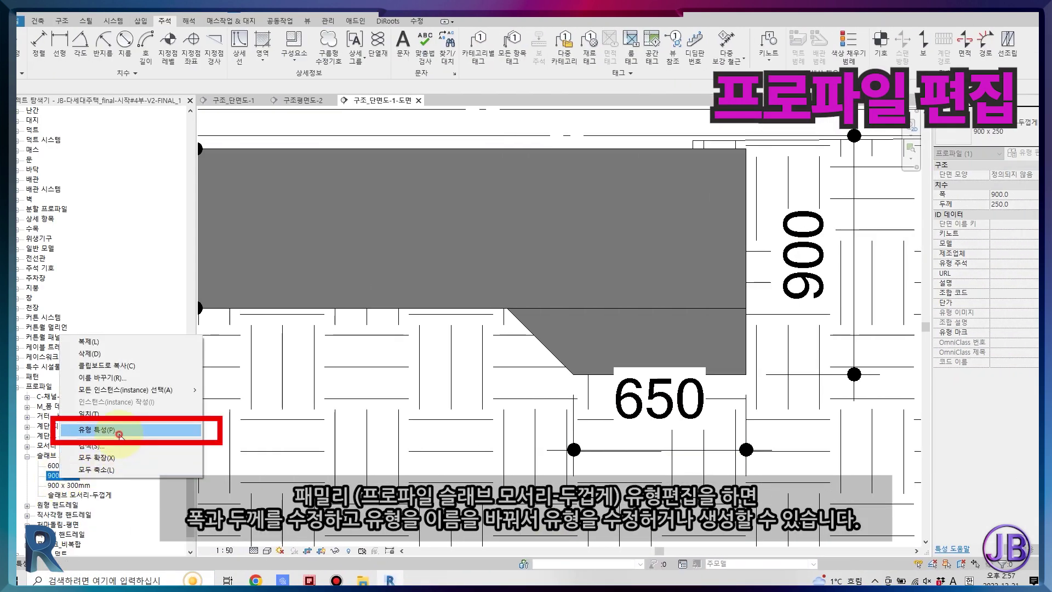
# Set the profile type's width to 850 and rename it 850 x 250
pyautogui.click(118, 430)
pyautogui.click(612, 167)
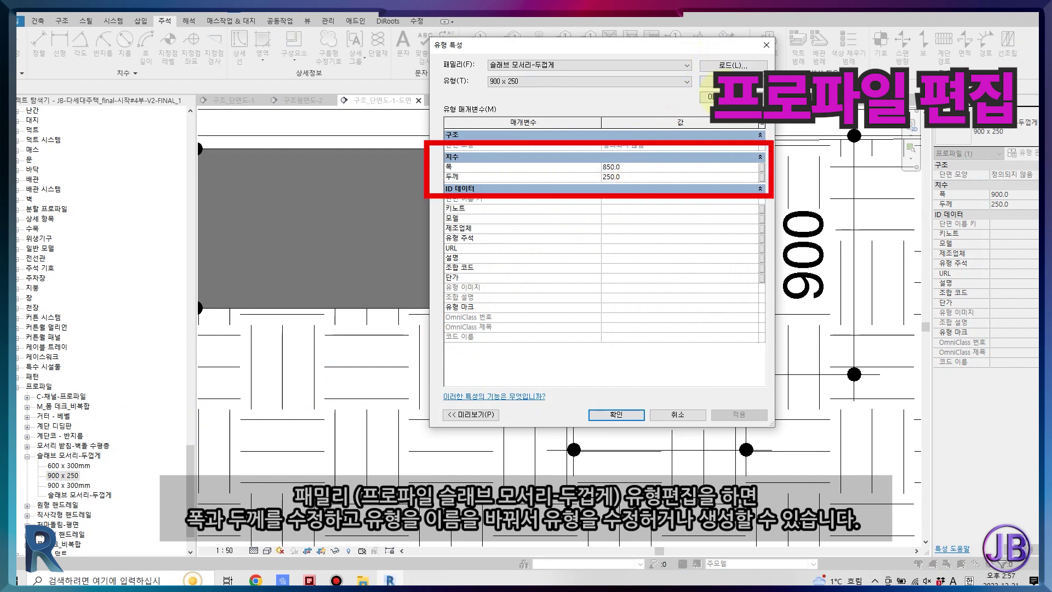
pyautogui.click(707, 82)
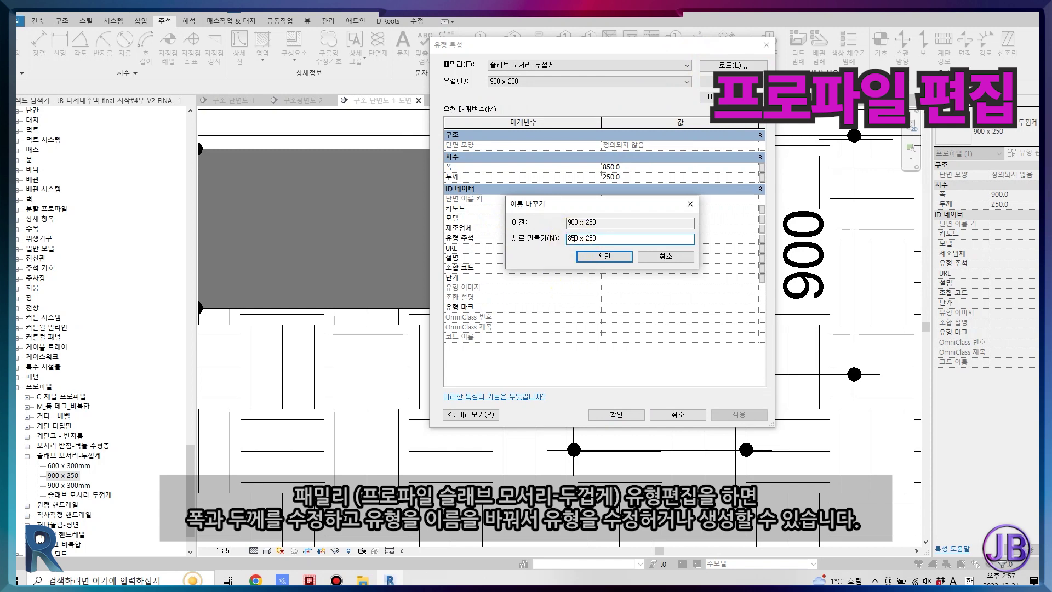
pyautogui.write('850 x 250')
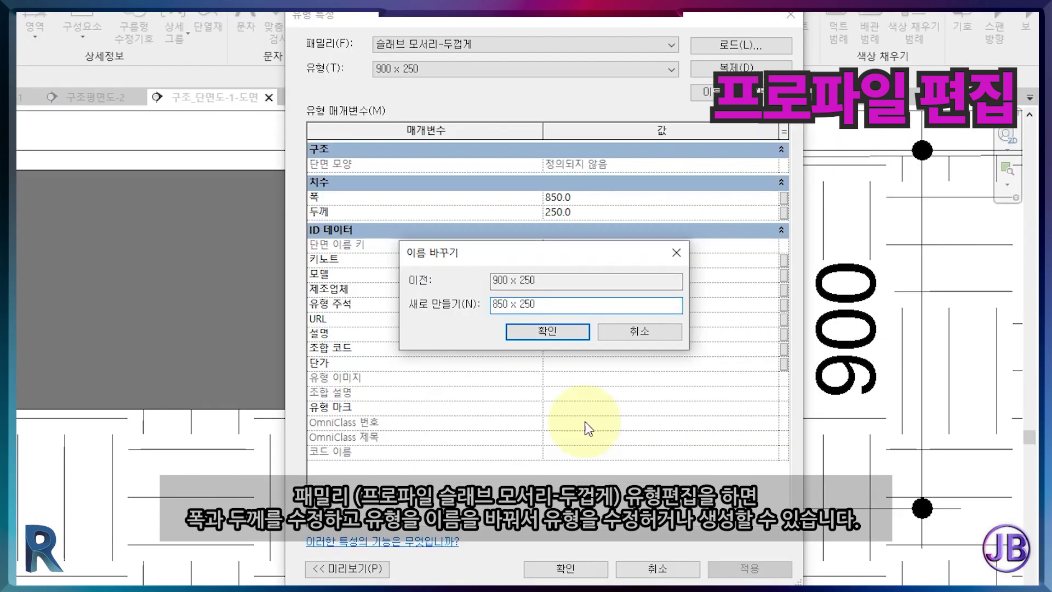
pyautogui.press('Return')
pyautogui.scroll(-3, 438, 426)
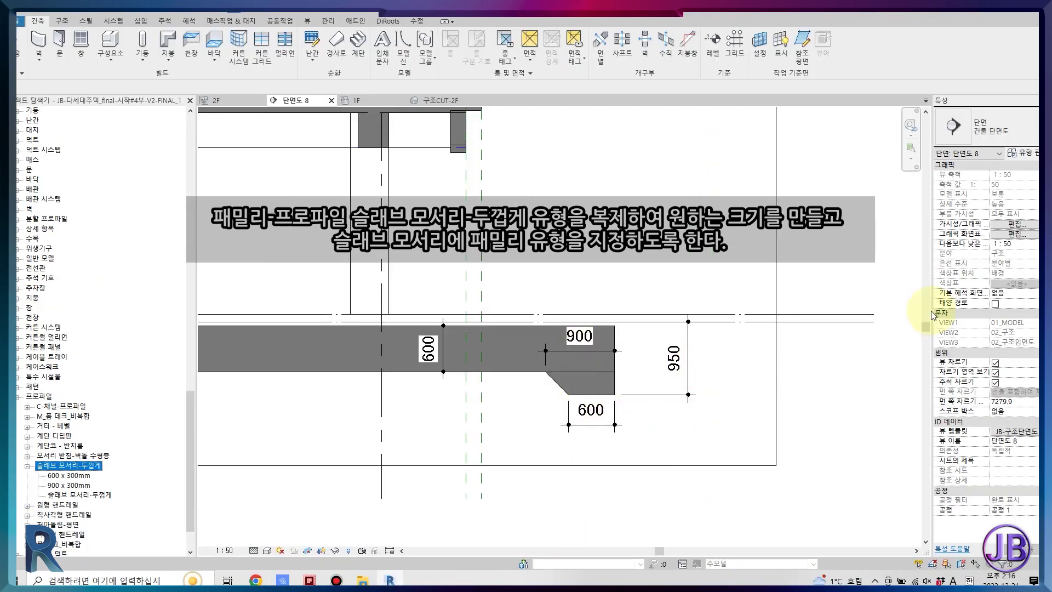
# Switch the slab edge type to the 슬래브 모서리-두껍게 : 900 x 300mm profile
pyautogui.click(567, 385)
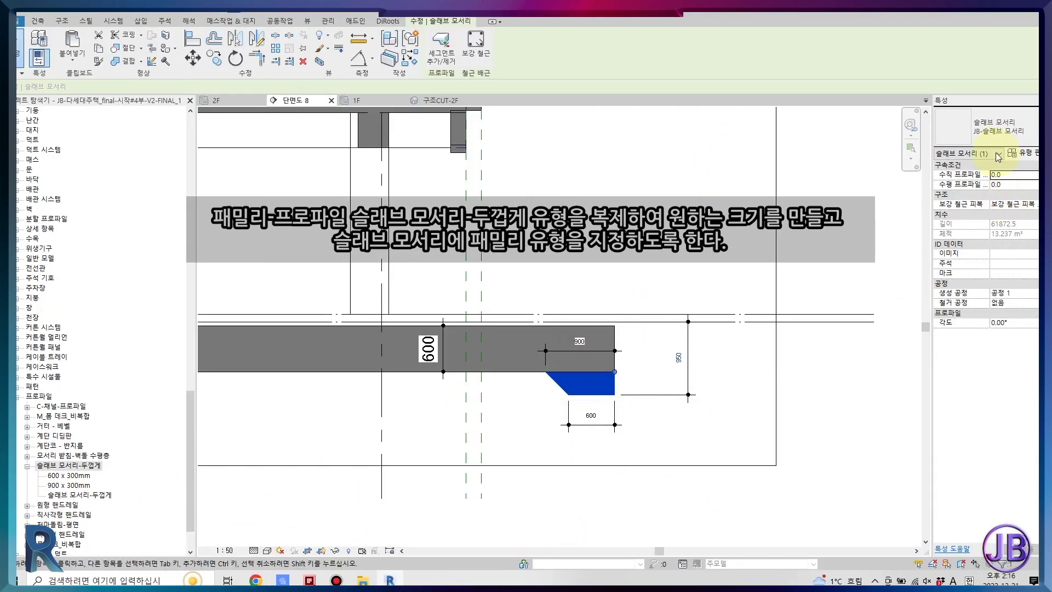
pyautogui.click(1034, 158)
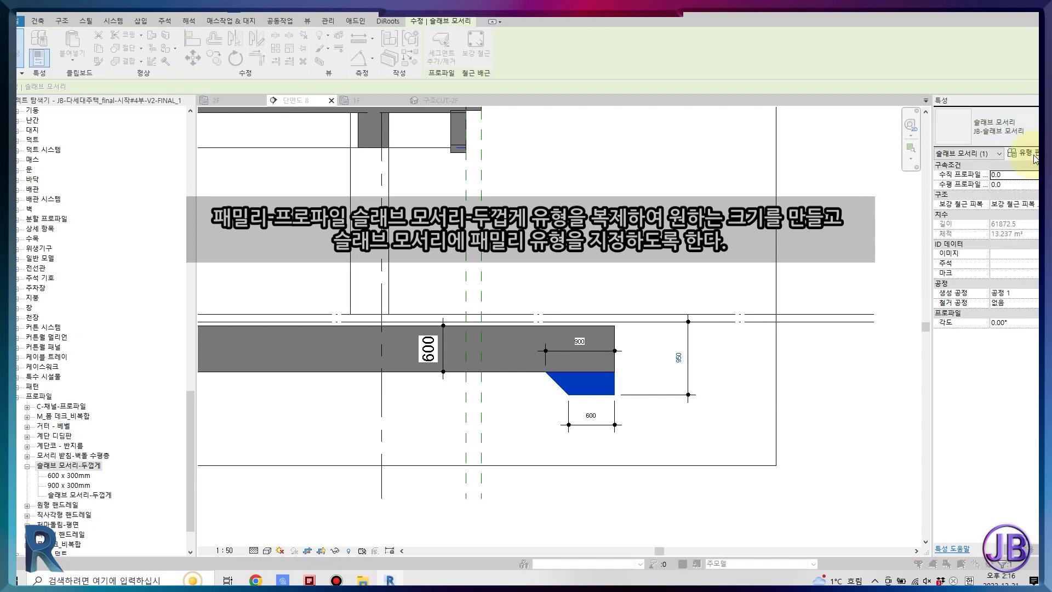
pyautogui.click(745, 146)
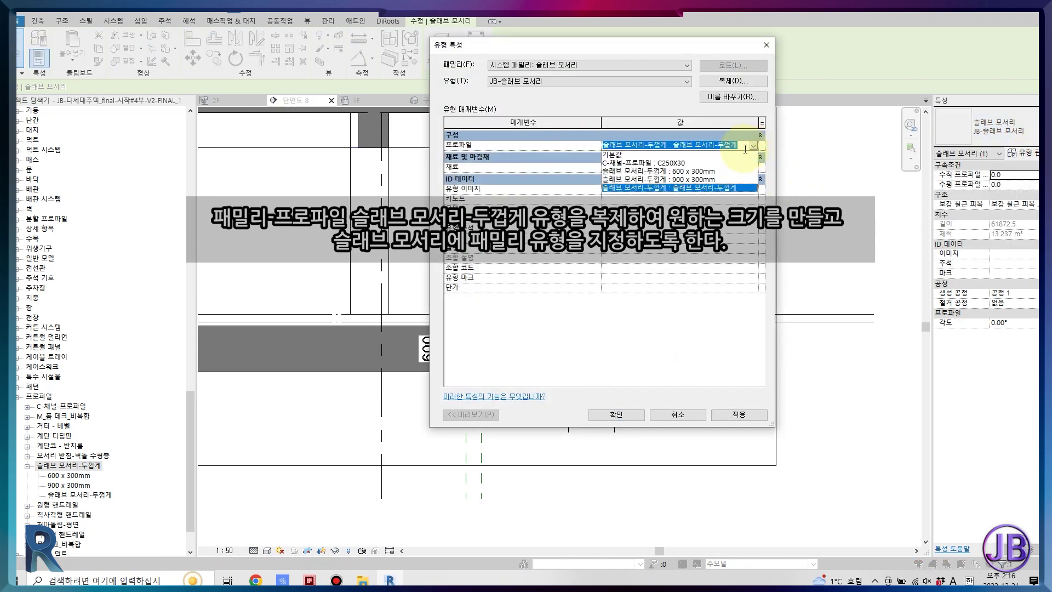
pyautogui.click(715, 179)
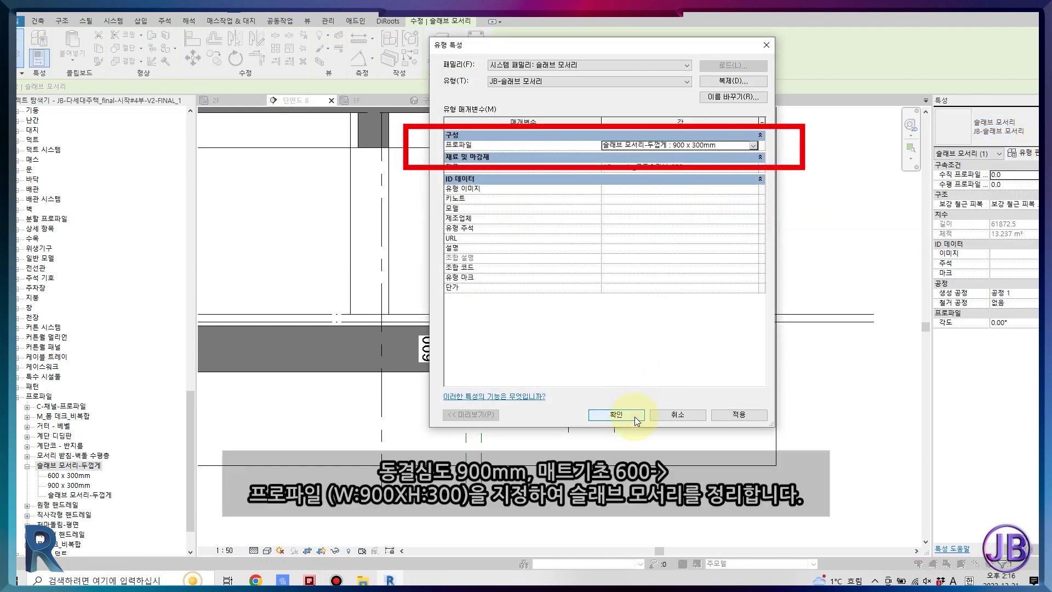
pyautogui.click(635, 416)
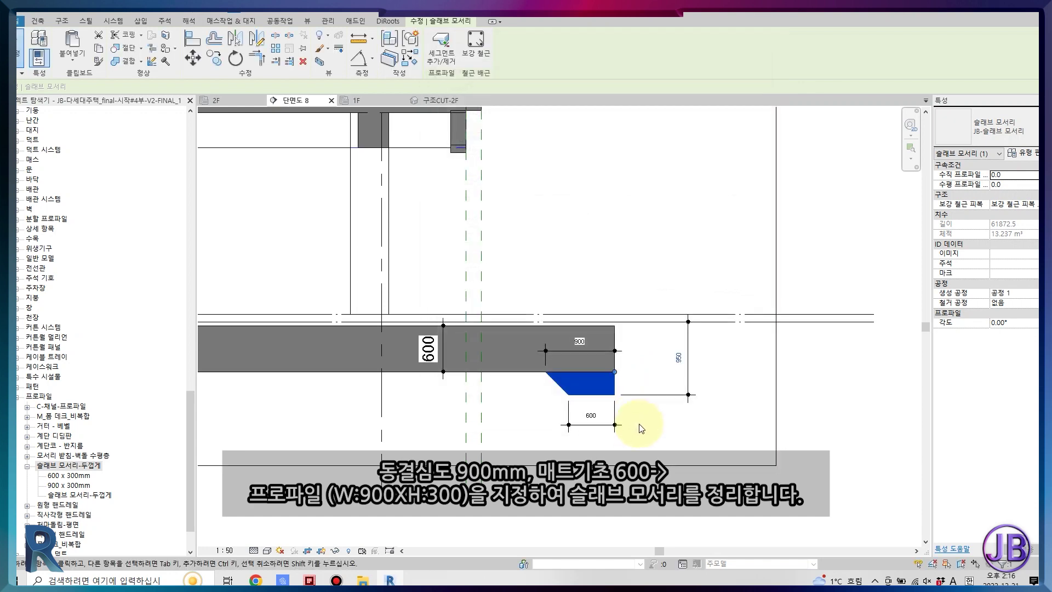
pyautogui.scroll(2, 635, 422)
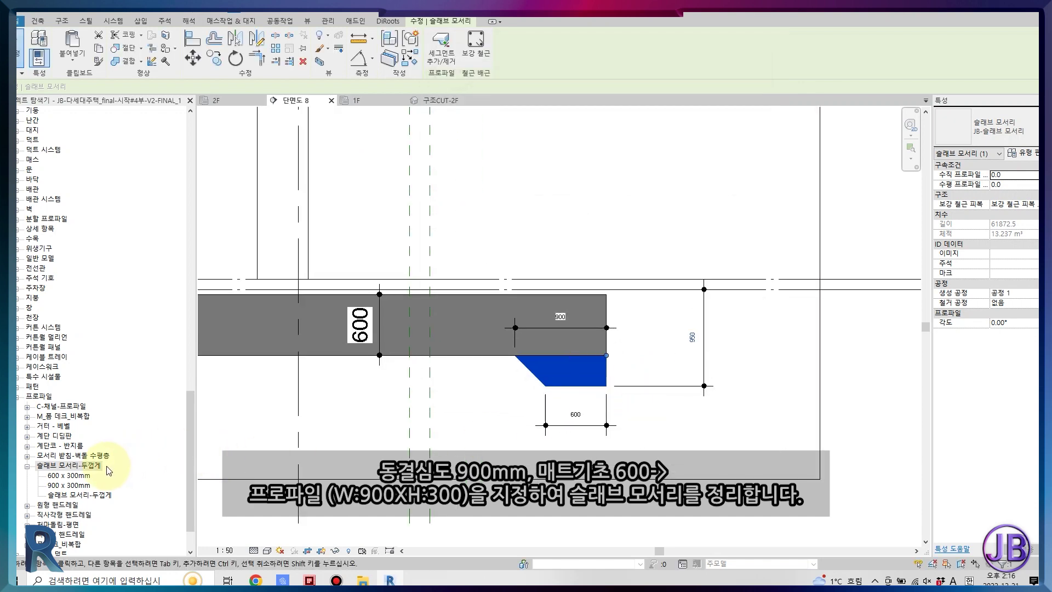
pyautogui.click(80, 475)
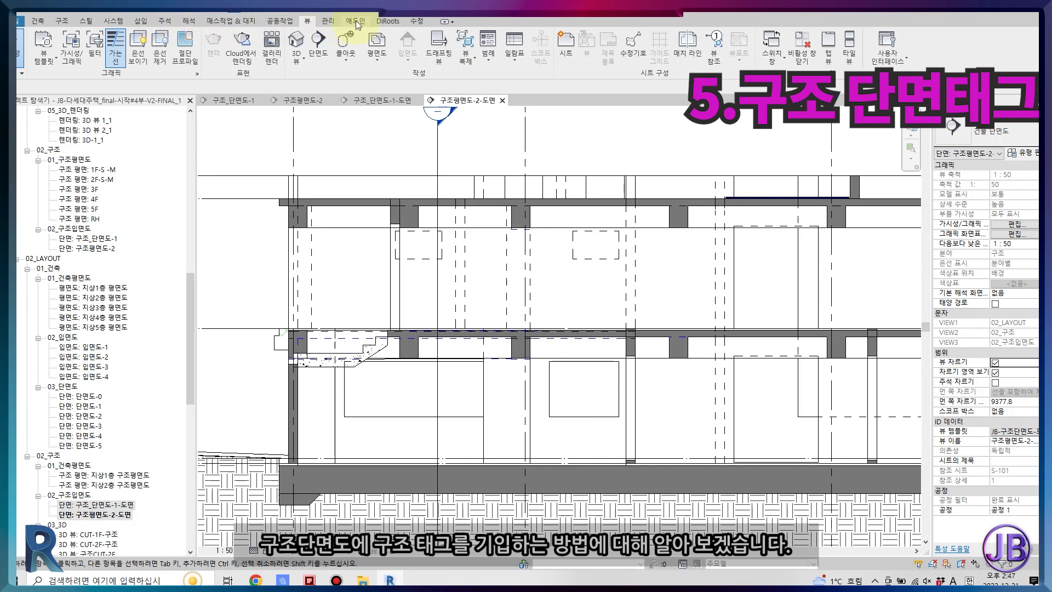
# Run Tag All for structural foundation, structural framing and floor tags in the section
pyautogui.click(165, 22)
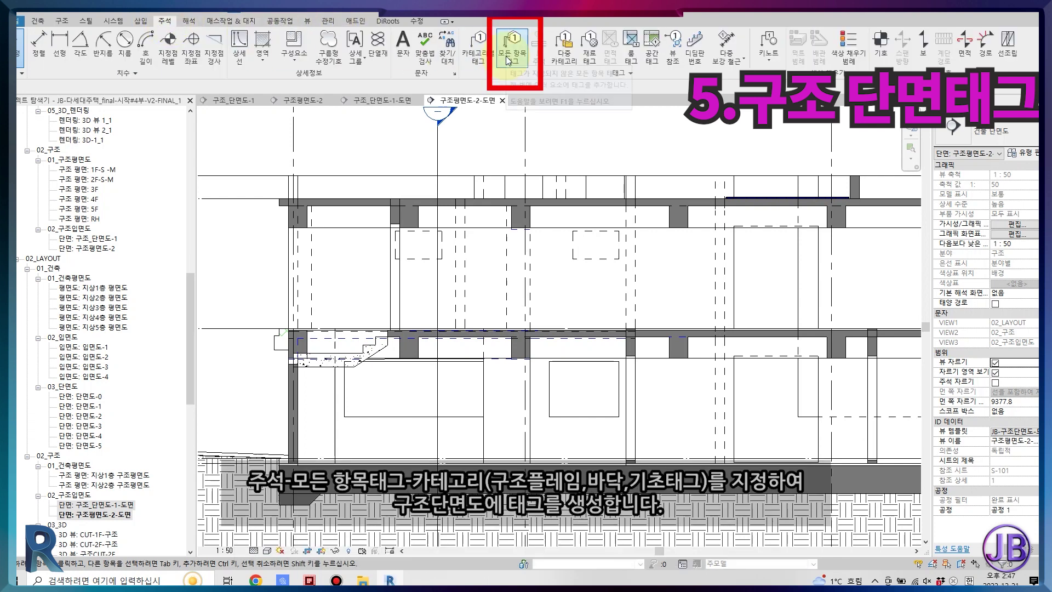
pyautogui.click(507, 58)
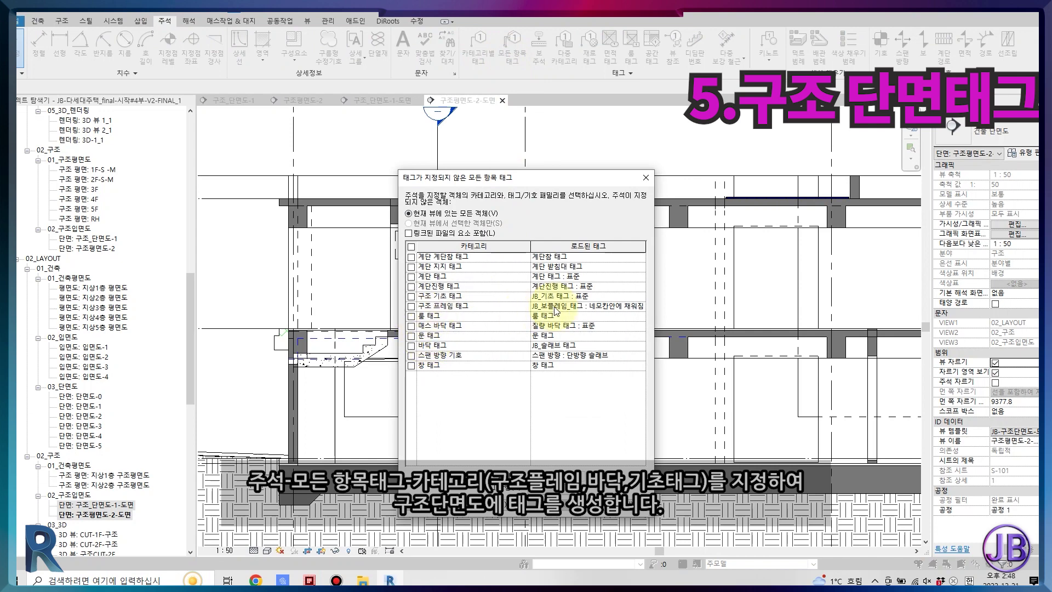
pyautogui.click(411, 345)
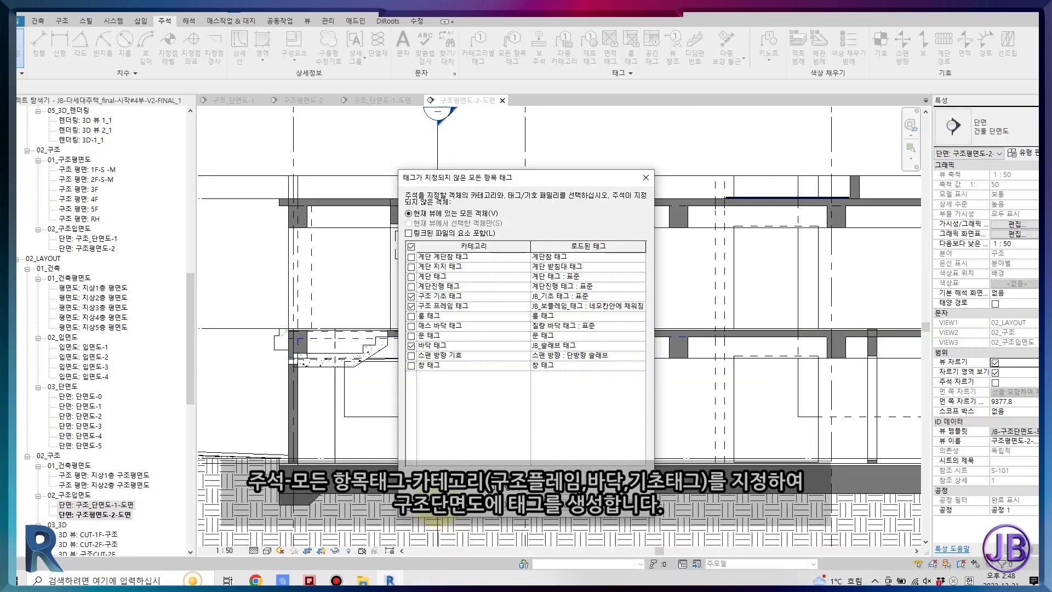
pyautogui.click(438, 548)
pyautogui.scroll(2, 523, 348)
pyautogui.scroll(3, 523, 345)
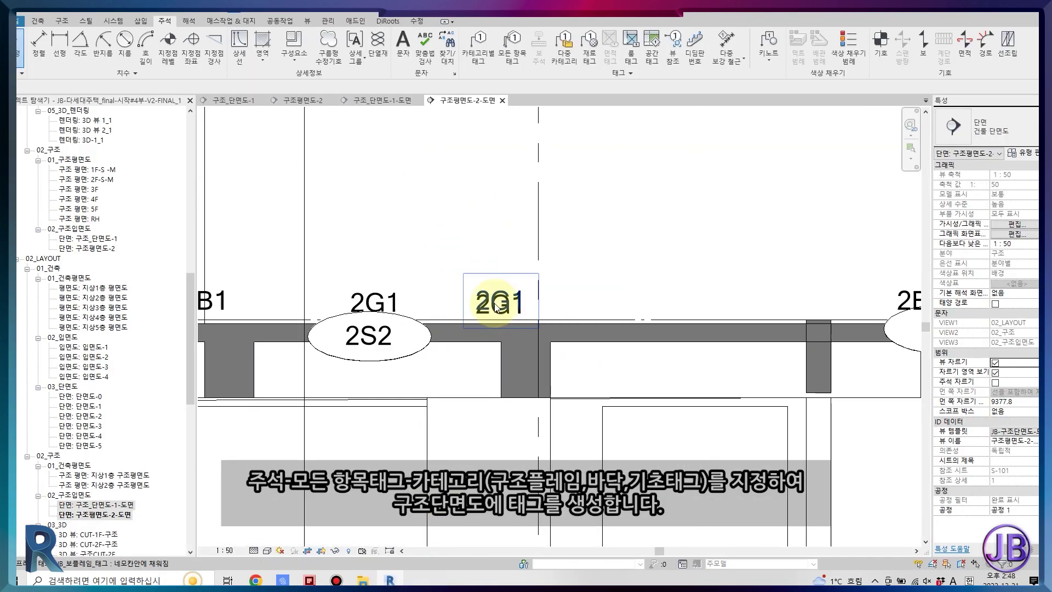
# Move the 2S2 floor tag above the beam and shift an overlapping 2G1 tag clear
pyautogui.click(368, 357)
pyautogui.moveTo(367, 366); pyautogui.dragTo(366, 273)
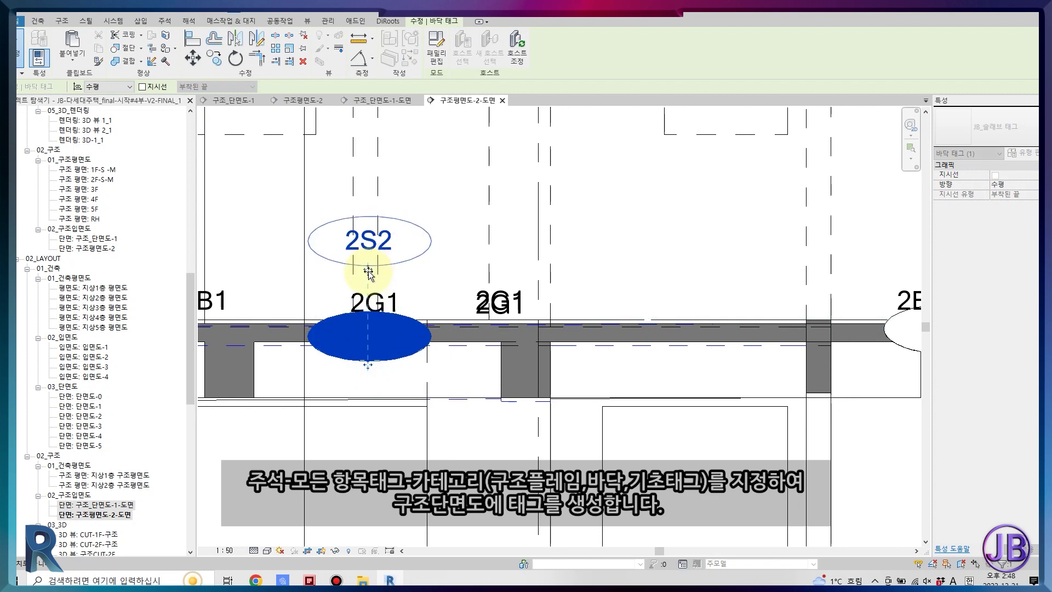
pyautogui.scroll(-1, 654, 340)
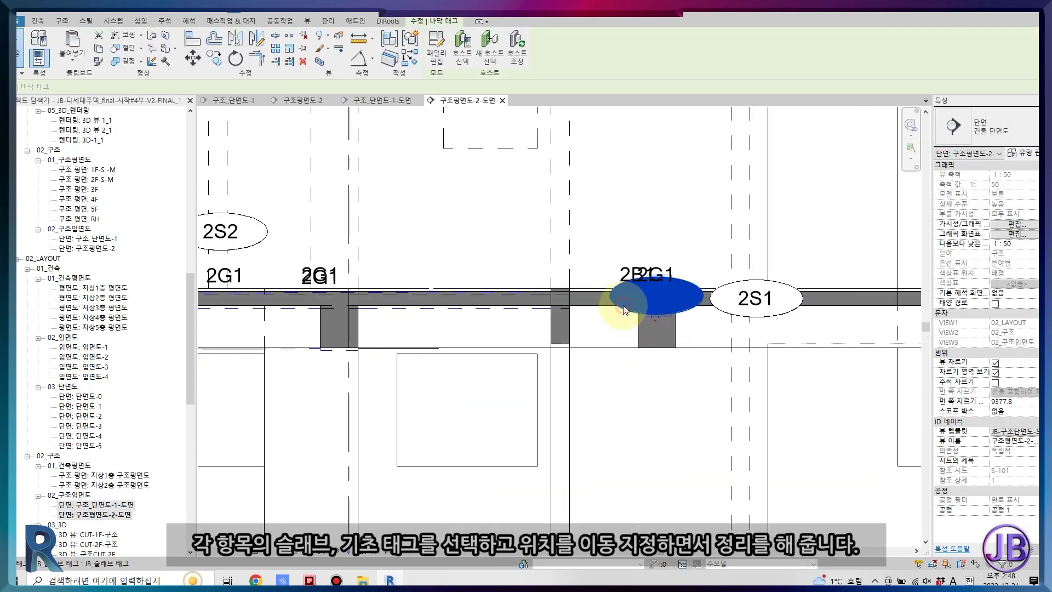
pyautogui.moveTo(637, 305); pyautogui.dragTo(655, 406, button='middle')
pyautogui.scroll(2, 655, 405)
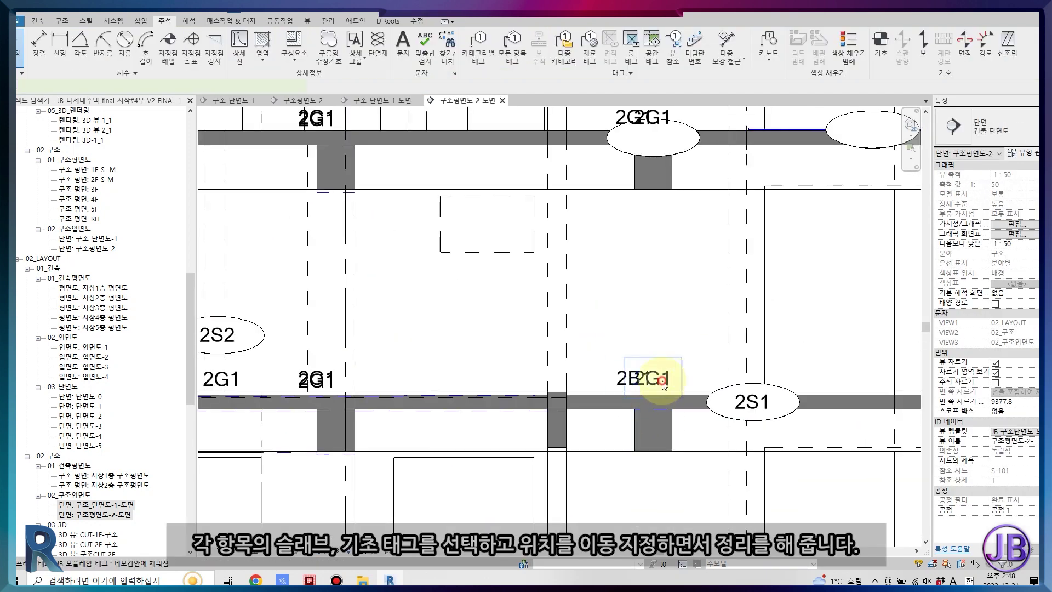
pyautogui.click(662, 382)
pyautogui.moveTo(686, 445); pyautogui.dragTo(698, 448)
pyautogui.press('Escape')
# Move the duplicate 2G1 beam tag down below its beam
pyautogui.moveTo(699, 448)
pyautogui.mouseDown(button='middle')
pyautogui.moveTo(511, 349)
pyautogui.moveTo(550, 353)
pyautogui.mouseUp(button='middle')
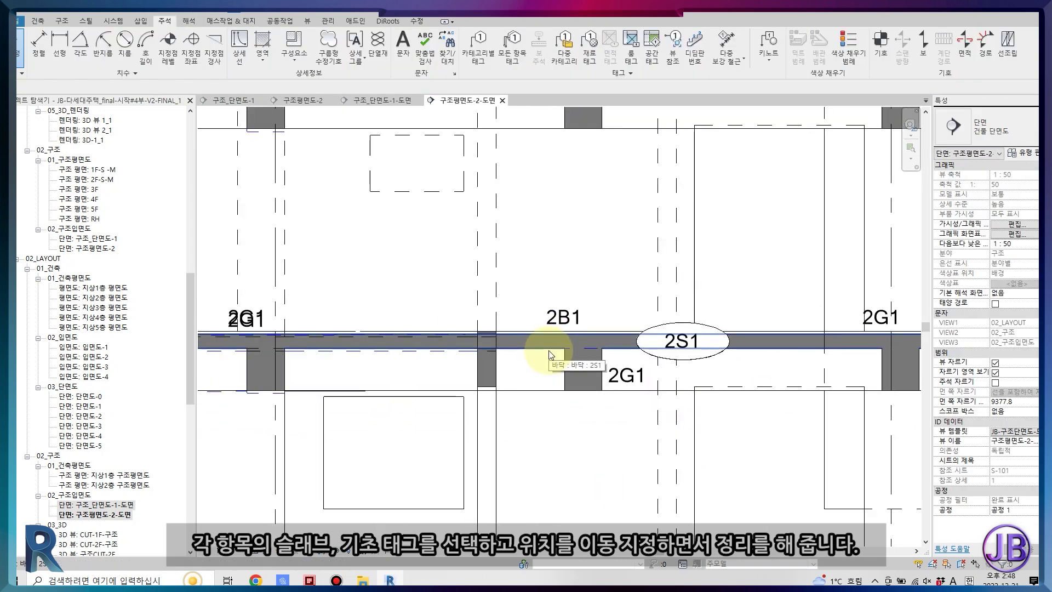
pyautogui.click(493, 373)
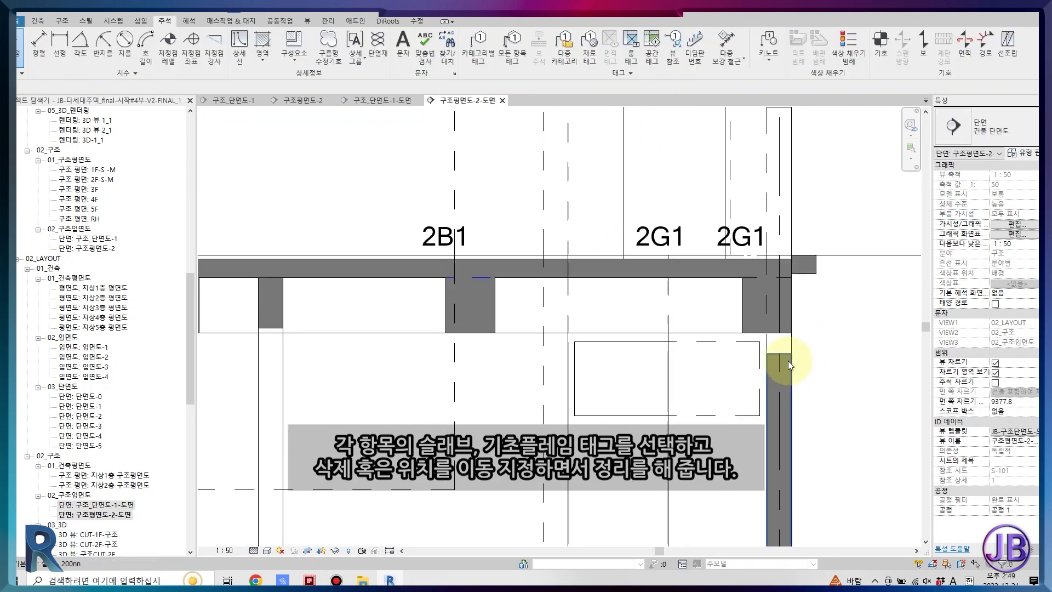
pyautogui.click(795, 368)
pyautogui.scroll(-5, 420, 417)
pyautogui.scroll(5, 411, 398)
pyautogui.click(338, 308)
pyautogui.moveTo(338, 309); pyautogui.dragTo(352, 404)
pyautogui.scroll(-2, 398, 253)
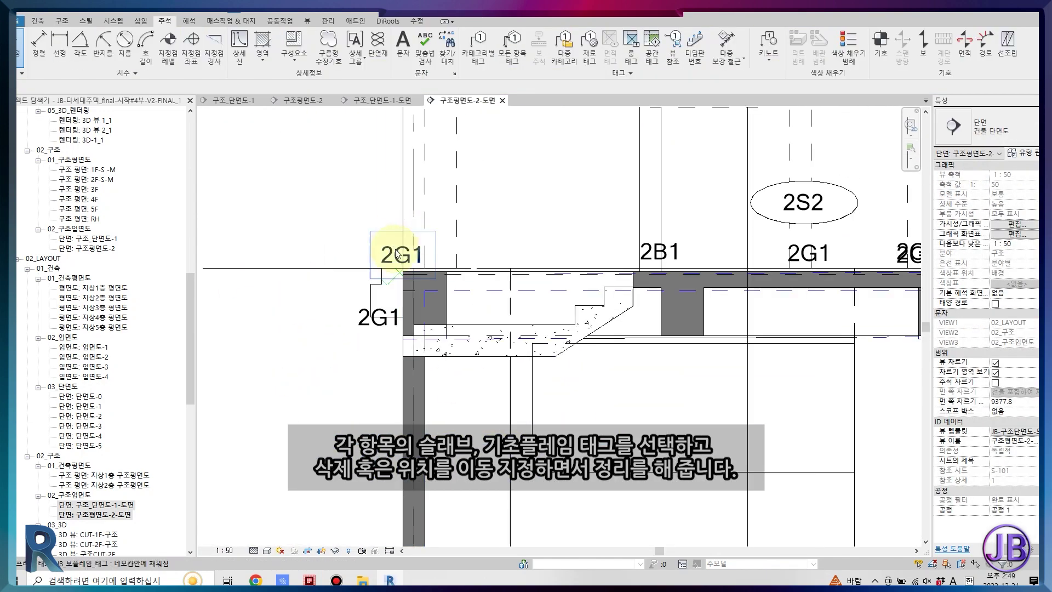
pyautogui.scroll(2, 398, 253)
# Place two more 2G1 tags below their beams and reposition the 2B1 beam tag
pyautogui.click(512, 271)
pyautogui.moveTo(509, 273); pyautogui.dragTo(583, 348)
pyautogui.click(433, 290)
pyautogui.moveTo(432, 290); pyautogui.dragTo(434, 351)
pyautogui.click(307, 282)
pyautogui.moveTo(306, 283); pyautogui.dragTo(353, 343)
pyautogui.scroll(3, 518, 305)
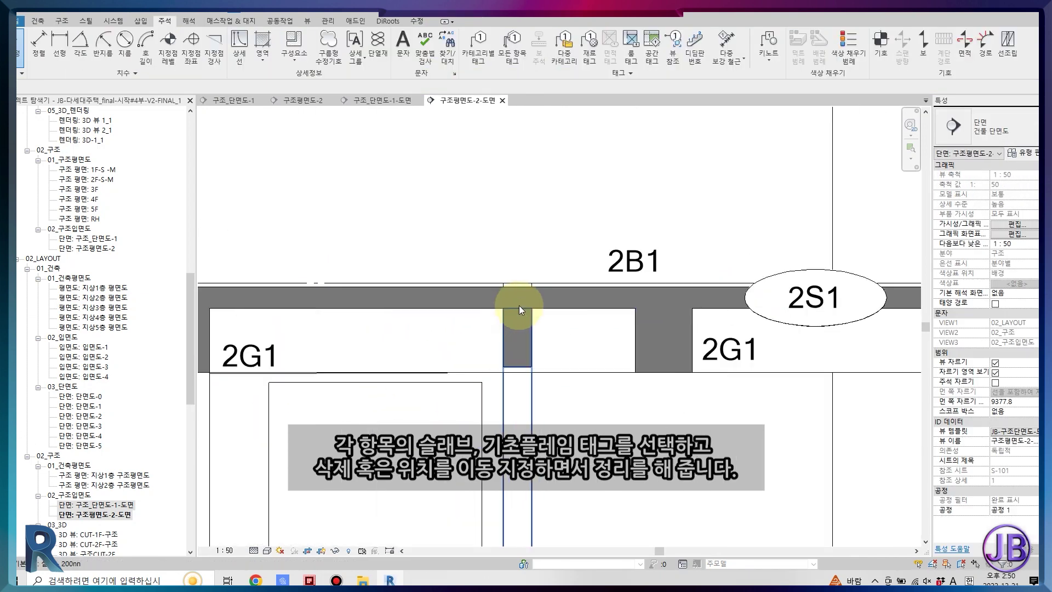
pyautogui.scroll(-3, 406, 403)
pyautogui.scroll(3, 429, 280)
# Move another 2G1 tag below its beam and delete the overlapping duplicate tag
pyautogui.moveTo(438, 285); pyautogui.dragTo(539, 379)
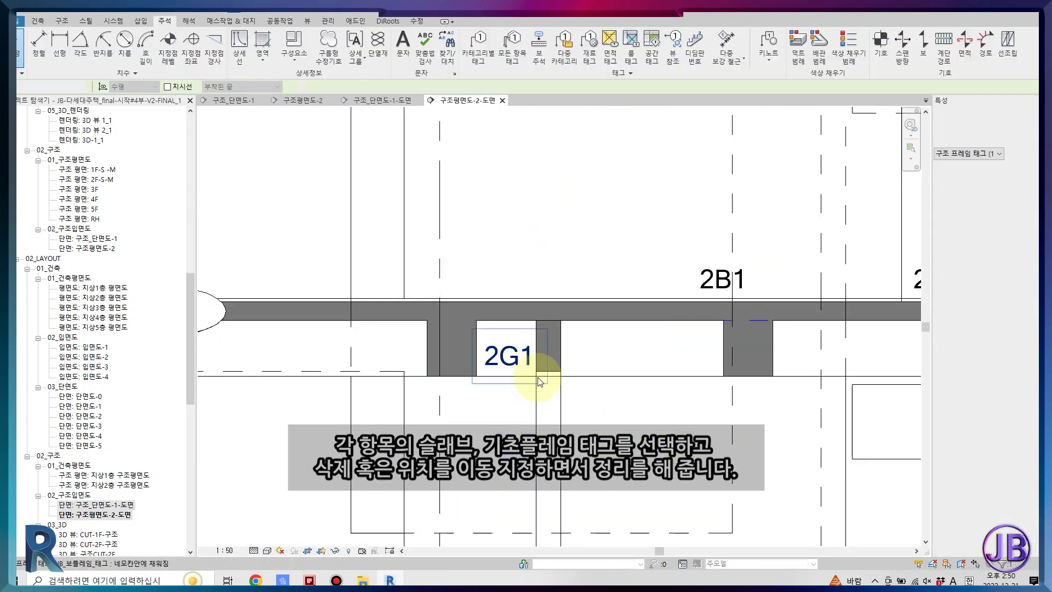
pyautogui.scroll(-2, 539, 379)
pyautogui.scroll(-3, 528, 282)
pyautogui.scroll(3, 596, 252)
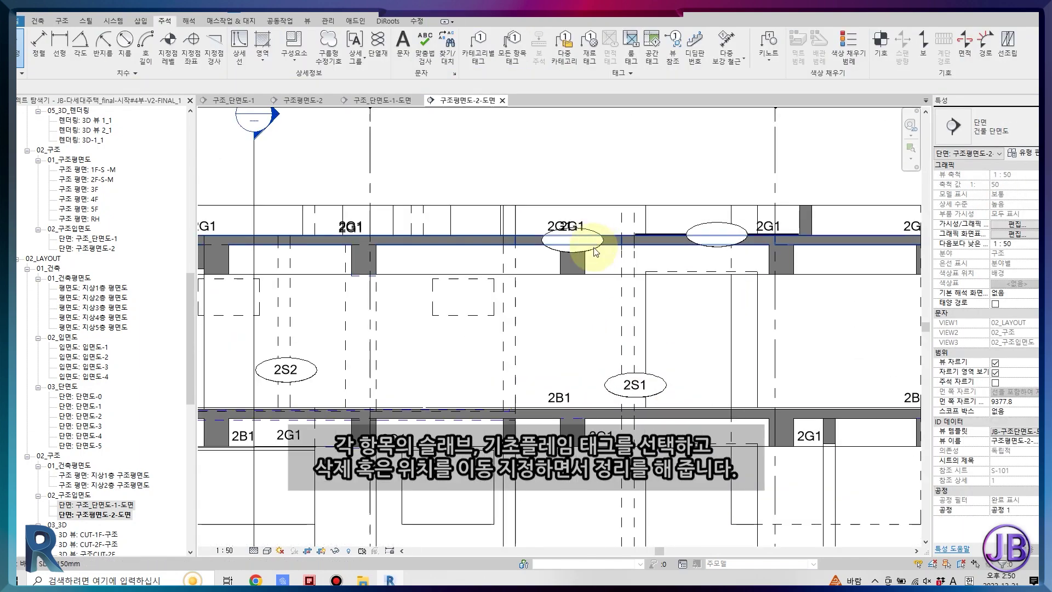
pyautogui.scroll(2, 596, 251)
pyautogui.click(591, 235)
pyautogui.press('Delete')
pyautogui.press('Delete')
# Check the small column and the remaining 2G1 frame tag positions in the section
pyautogui.scroll(3, 469, 282)
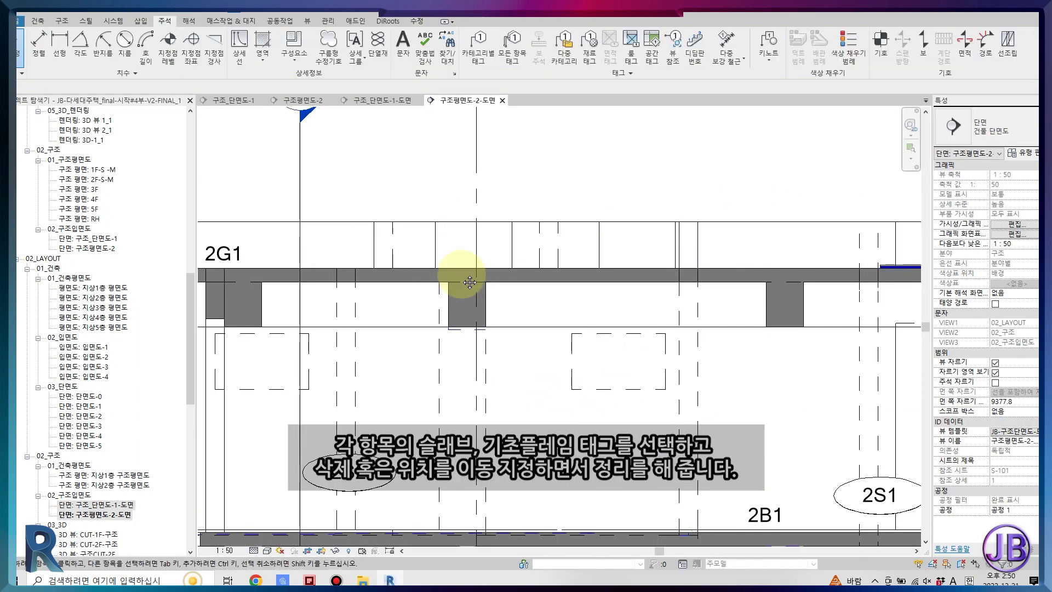
pyautogui.scroll(-3, 469, 282)
pyautogui.scroll(3, 508, 162)
pyautogui.click(698, 327)
pyautogui.press('Escape')
pyautogui.scroll(-3, 547, 305)
pyautogui.scroll(3, 192, 309)
pyautogui.scroll(-3, 193, 309)
pyautogui.scroll(3, 682, 209)
pyautogui.click(682, 210)
pyautogui.scroll(-3, 688, 416)
pyautogui.scroll(3, 728, 305)
pyautogui.press('Escape')
pyautogui.scroll(-3, 728, 305)
pyautogui.scroll(3, 751, 266)
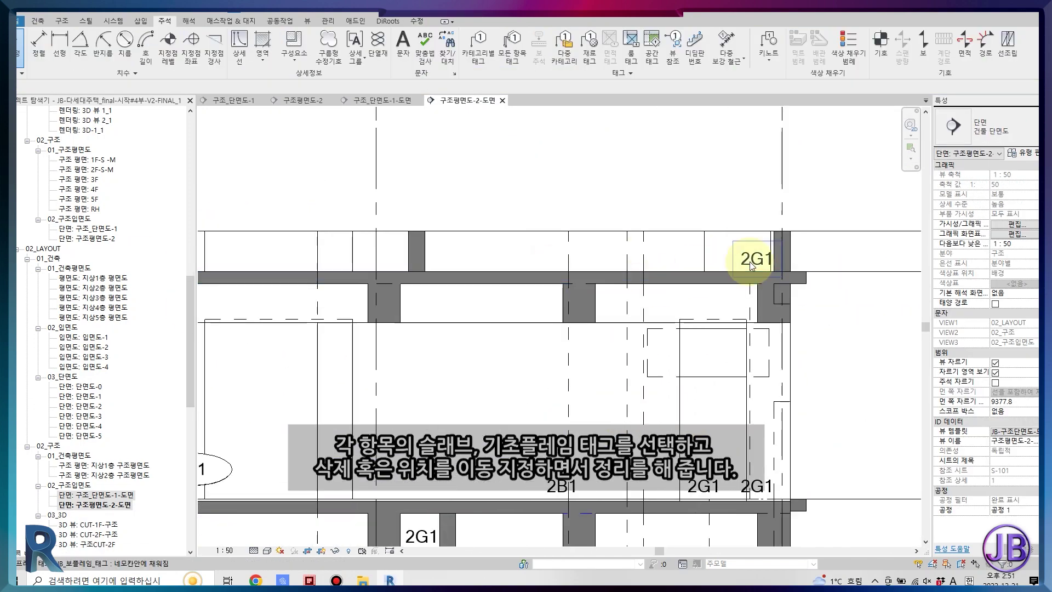
pyautogui.scroll(-3, 790, 297)
pyautogui.scroll(3, 781, 314)
pyautogui.scroll(-2, 779, 307)
pyautogui.scroll(-2, 751, 398)
pyautogui.scroll(3, 741, 336)
pyautogui.scroll(-3, 598, 467)
# Move the MS1 foundation tag up above the mat
pyautogui.click(574, 445)
pyautogui.scroll(3, 570, 443)
pyautogui.moveTo(548, 391); pyautogui.dragTo(548, 391)
pyautogui.press('Escape')
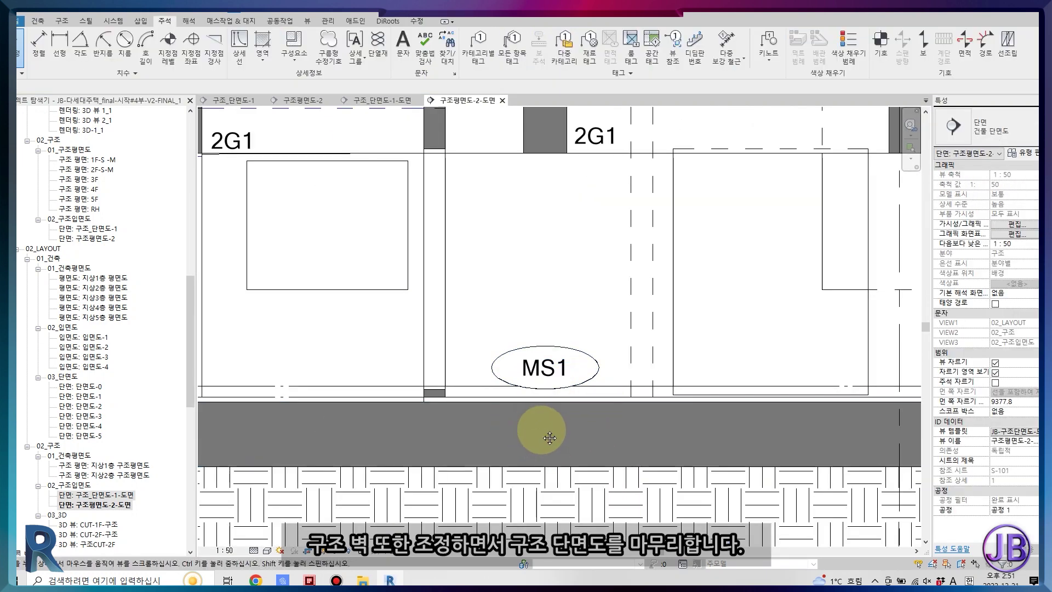
pyautogui.scroll(3, 465, 373)
# Detach the wall standing on the foundation using Detach Top/Base with Detach All
pyautogui.click(454, 371)
pyautogui.click(607, 54)
pyautogui.click(453, 392)
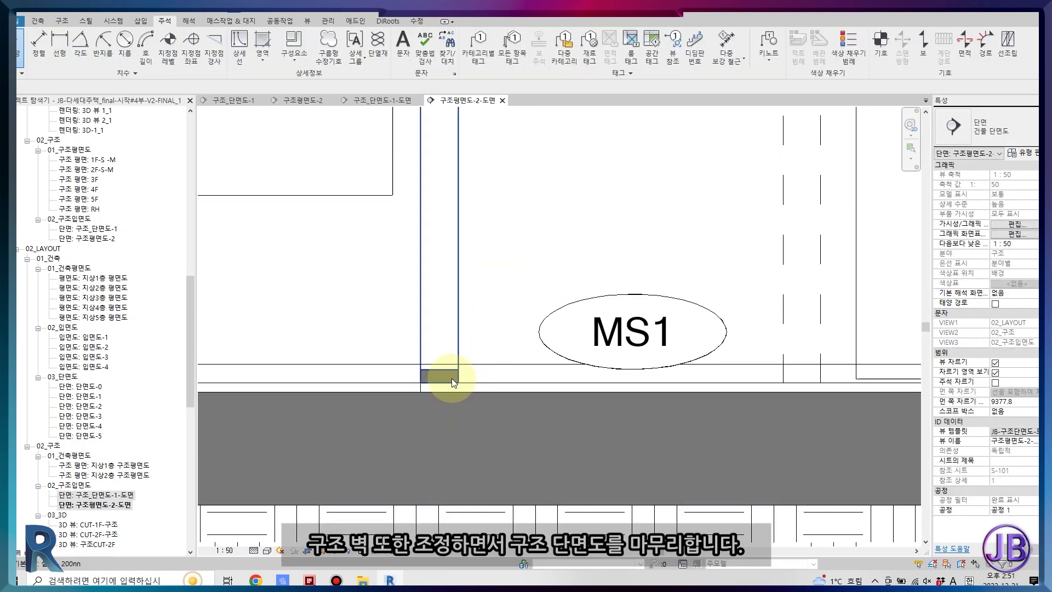
pyautogui.press('Escape')
pyautogui.scroll(-3, 495, 428)
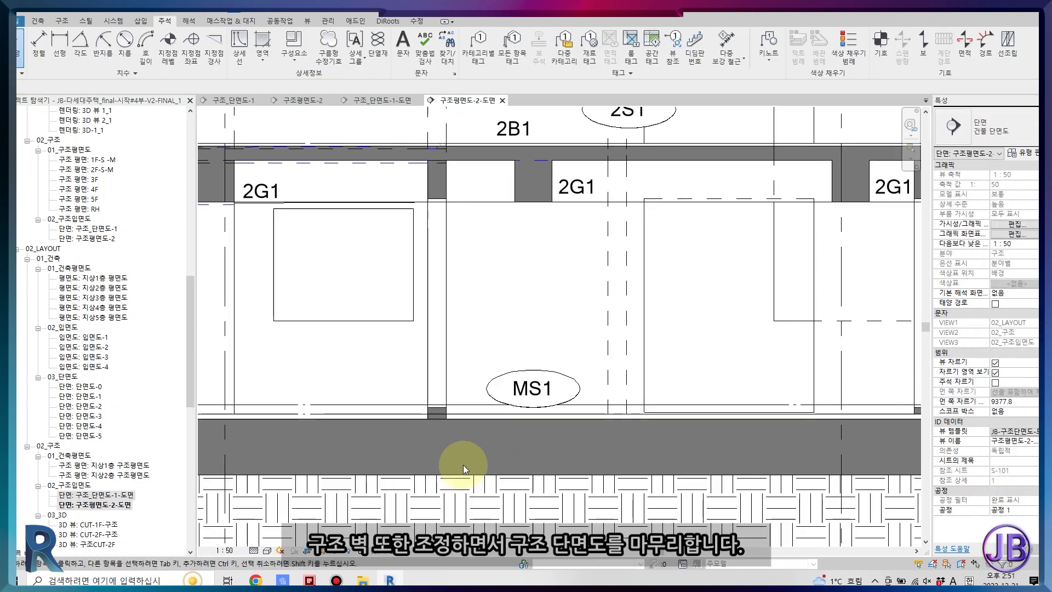
pyautogui.scroll(4, 583, 459)
pyautogui.scroll(2, 808, 375)
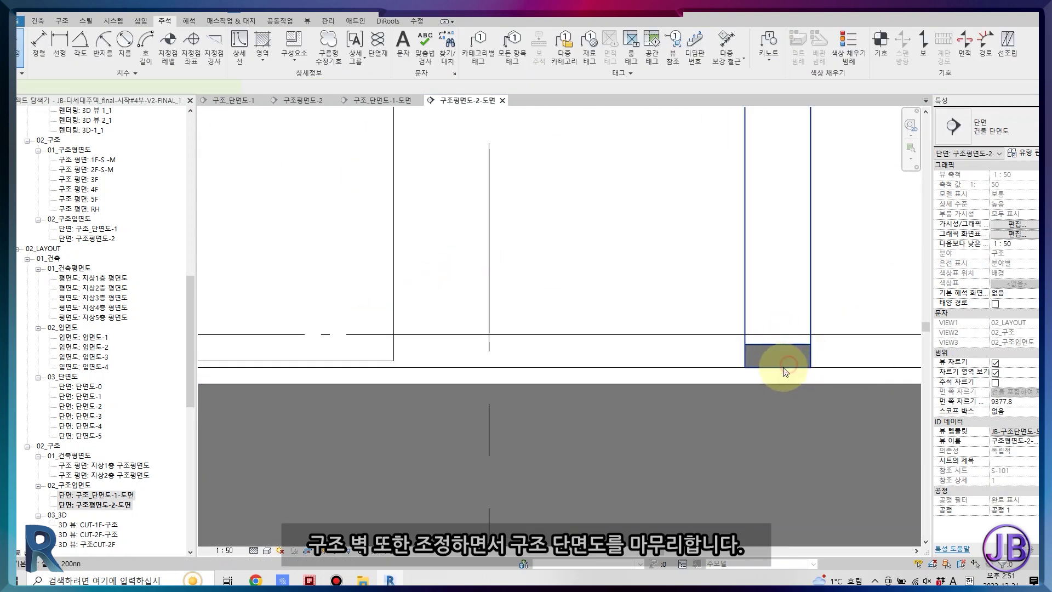
pyautogui.scroll(-3, 417, 314)
pyautogui.scroll(-2, 418, 314)
pyautogui.scroll(3, 629, 422)
# Inspect the right-end wall and the other walls of the finished section
pyautogui.click(846, 302)
pyautogui.scroll(3, 847, 307)
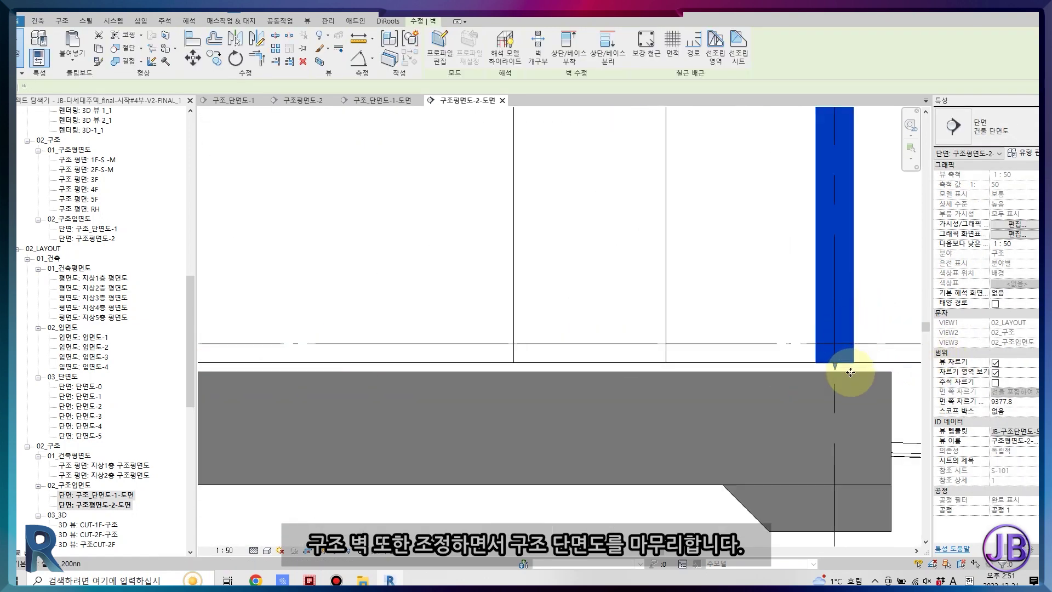
pyautogui.press('Escape')
pyautogui.scroll(-3, 838, 372)
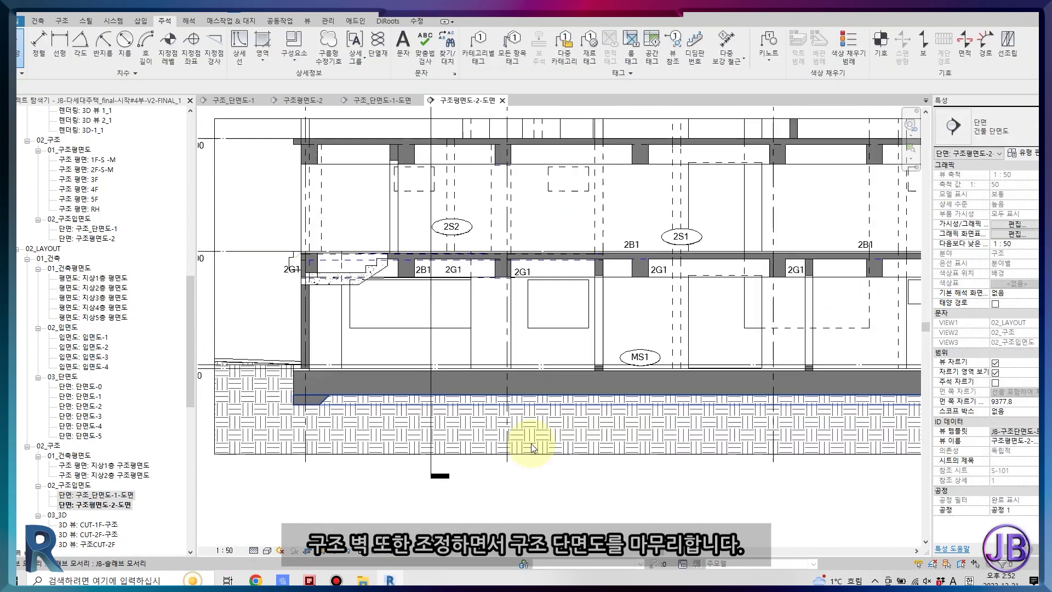
pyautogui.scroll(3, 517, 328)
pyautogui.click(552, 369)
pyautogui.press('Escape')
pyautogui.scroll(-3, 451, 444)
pyautogui.scroll(4, 451, 444)
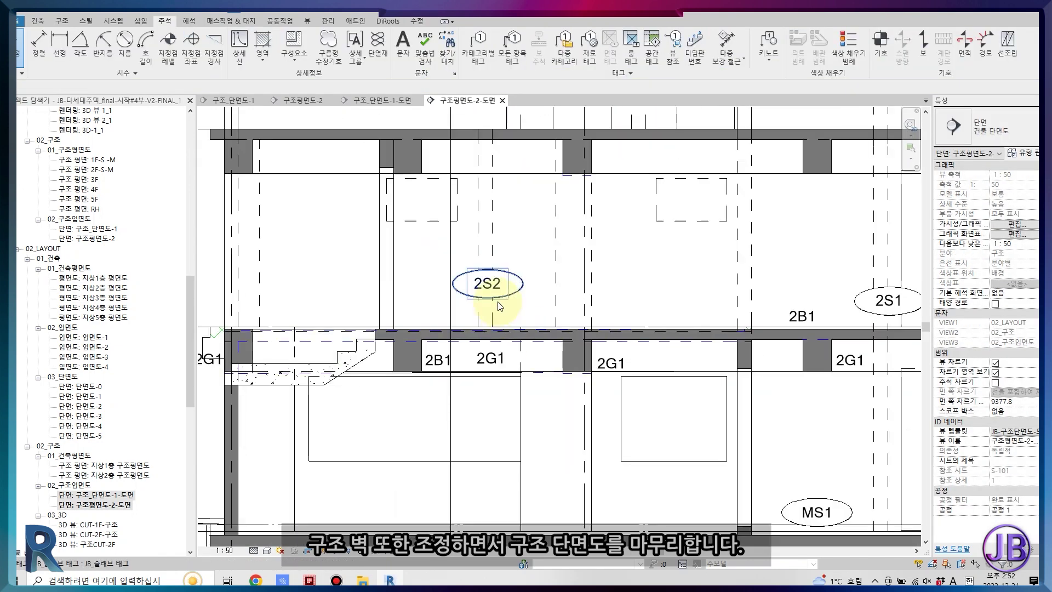
pyautogui.scroll(-3, 486, 328)
pyautogui.scroll(-2, 486, 372)
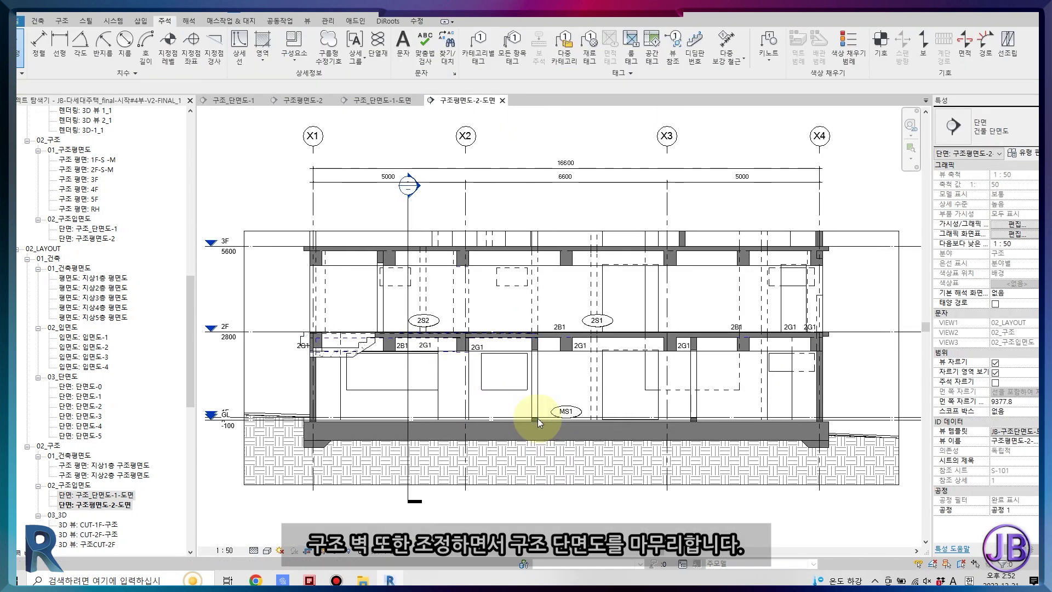
# Close the 구조평면도-2-도면 view and tag all untagged structural elements here with TA
pyautogui.click(502, 101)
pyautogui.press('t')
pyautogui.press('a')
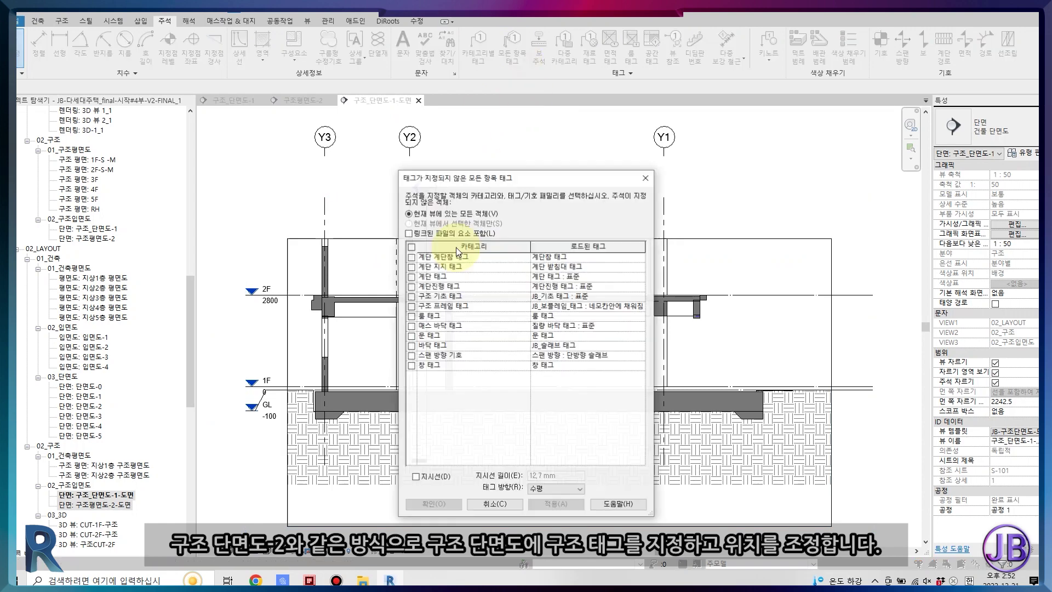
pyautogui.click(499, 500)
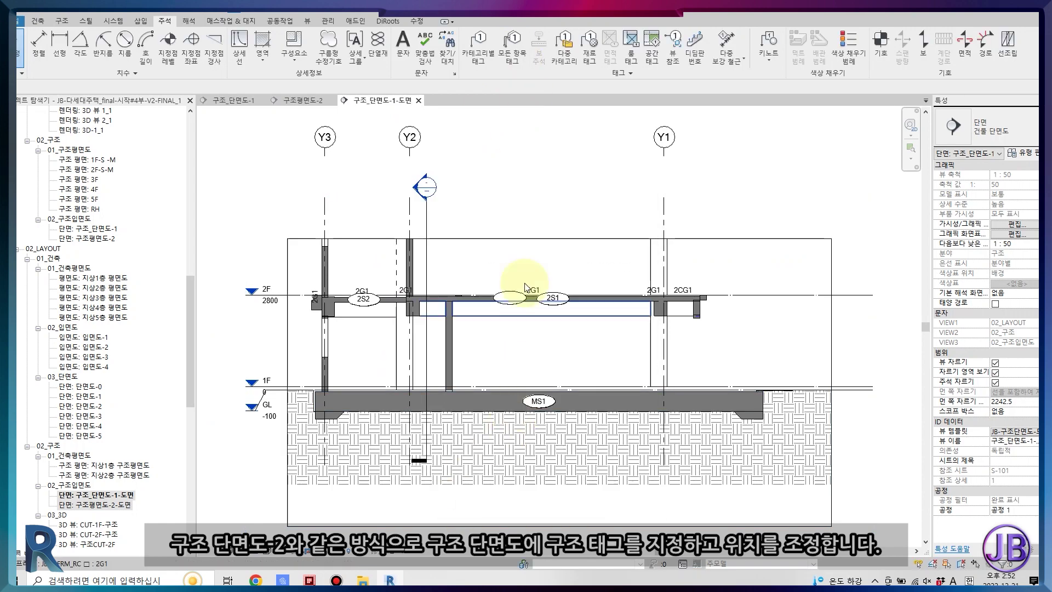
pyautogui.scroll(2, 603, 307)
pyautogui.scroll(2, 581, 372)
# Move the MS1 and 2S1 tags up and the 2G1 and 2CG1 tags below their beams
pyautogui.moveTo(539, 452); pyautogui.dragTo(537, 417)
pyautogui.scroll(-2, 537, 418)
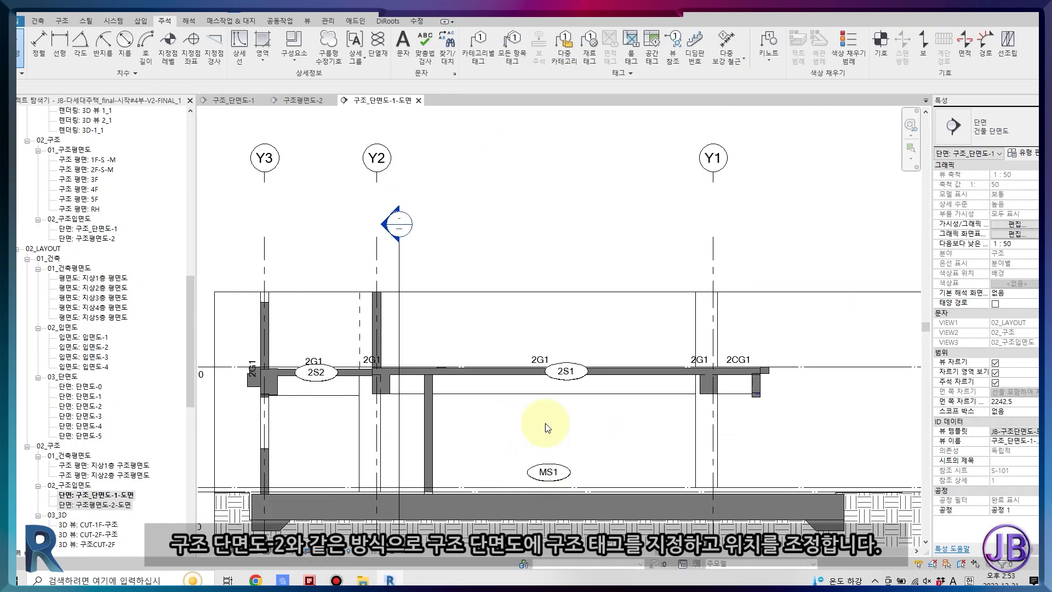
pyautogui.scroll(2, 545, 427)
pyautogui.moveTo(526, 369)
pyautogui.mouseDown()
pyautogui.moveTo(526, 409)
pyautogui.moveTo(577, 374)
pyautogui.mouseUp()
pyautogui.scroll(2, 575, 404)
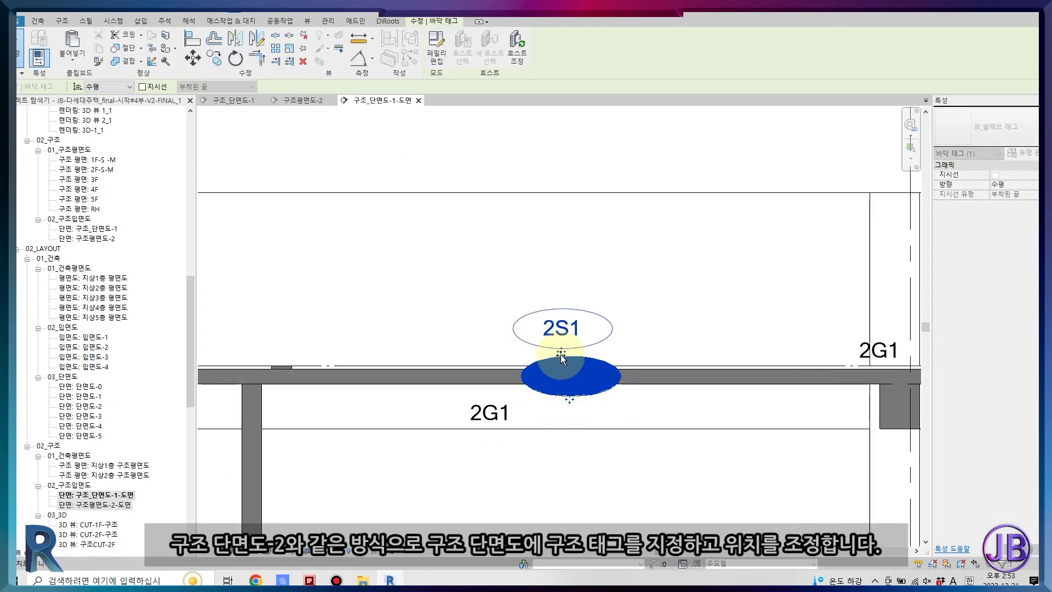
pyautogui.scroll(-2, 576, 374)
pyautogui.scroll(2, 541, 328)
pyautogui.moveTo(541, 328); pyautogui.dragTo(512, 365)
pyautogui.click(670, 303)
pyautogui.moveTo(669, 303); pyautogui.dragTo(685, 375)
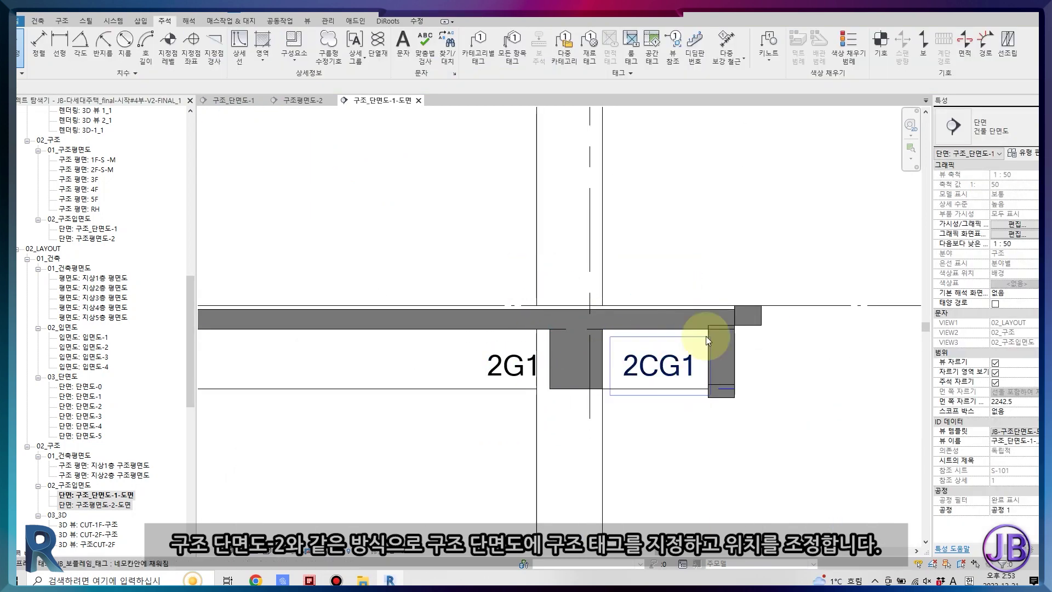
pyautogui.scroll(-2, 699, 356)
# Set the column's Base Offset to -150
pyautogui.click(728, 340)
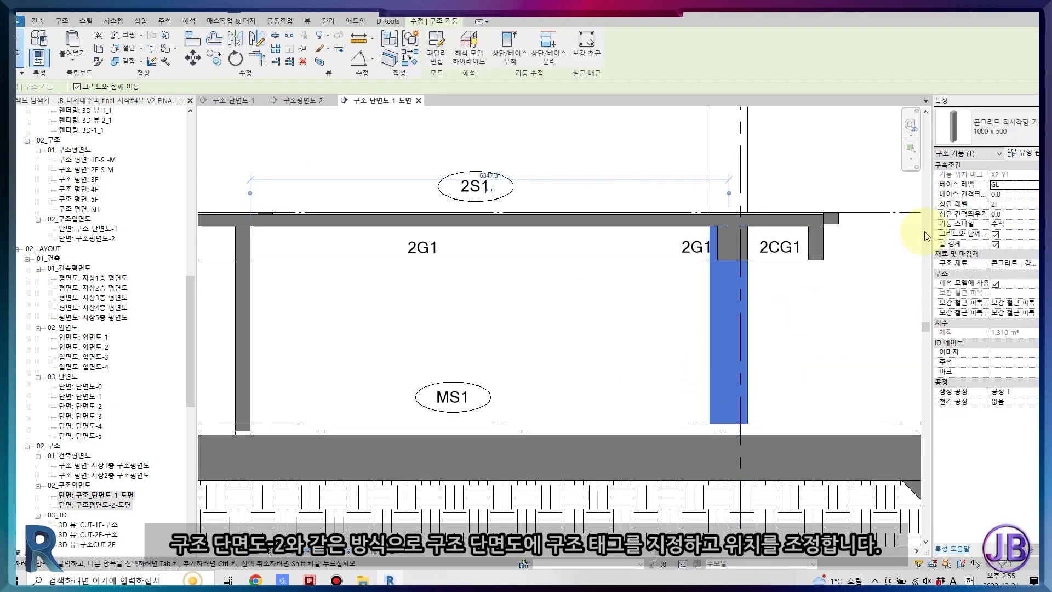
pyautogui.write('0')
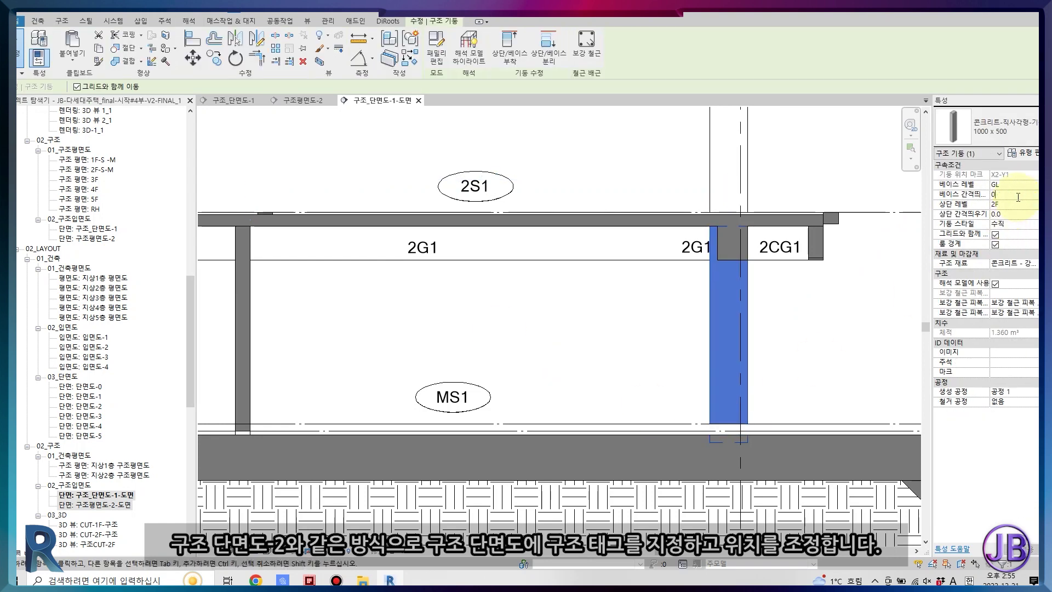
pyautogui.scroll(-3, 751, 423)
pyautogui.scroll(3, 619, 282)
pyautogui.scroll(2, 677, 418)
# Add a 2G1 tag to the beam with TG and lift the 2S2 floor tag above the slab
pyautogui.press('t')
pyautogui.press('g')
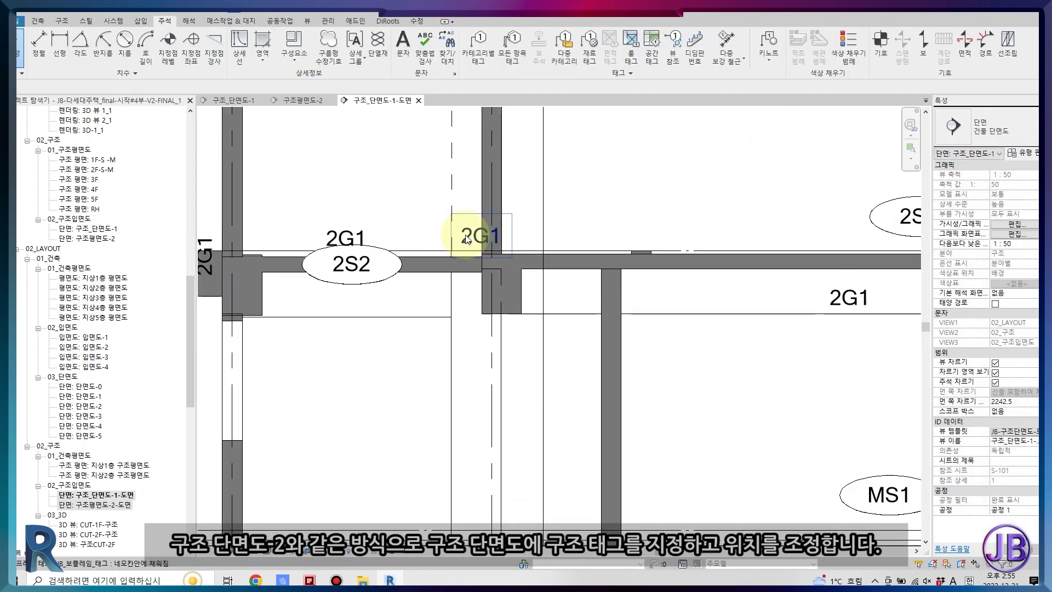
pyautogui.click(555, 311)
pyautogui.press('Escape')
pyautogui.press('Escape')
pyautogui.moveTo(347, 251); pyautogui.dragTo(350, 241)
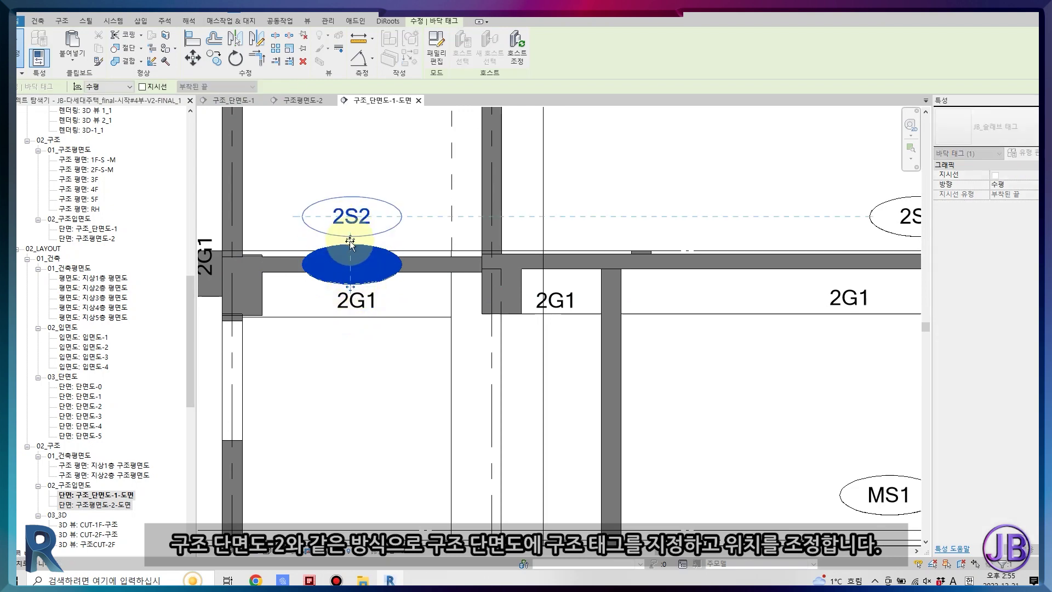
pyautogui.press('Escape')
pyautogui.scroll(-3, 605, 406)
pyautogui.scroll(2, 544, 497)
pyautogui.scroll(5, 678, 307)
# Place aligned dimensions of 900 on the slab end and 600 for the slab thickness
pyautogui.press('d')
pyautogui.press('i')
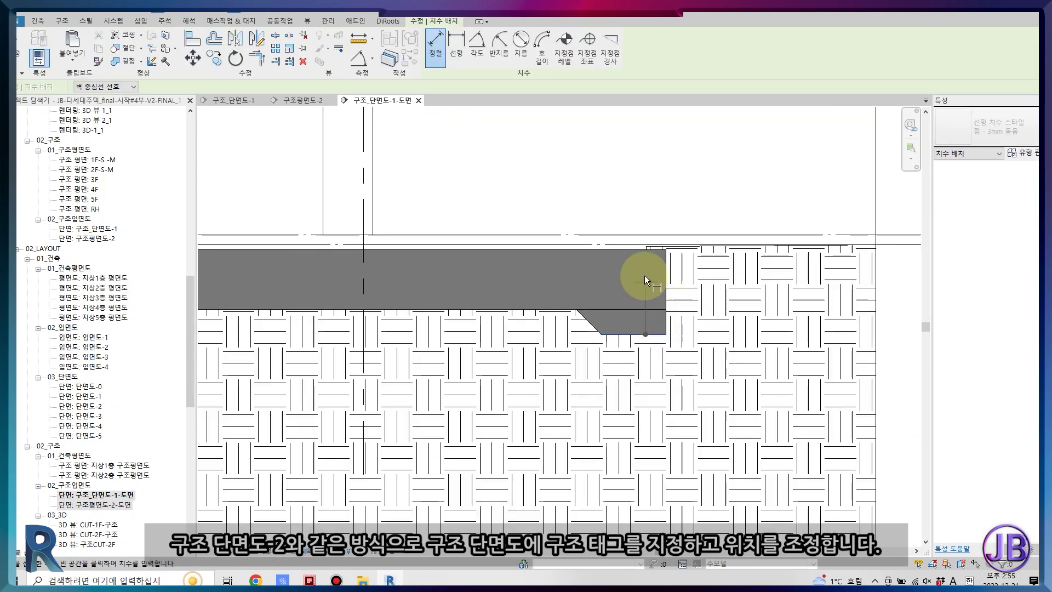
pyautogui.click(653, 318)
pyautogui.click(711, 262)
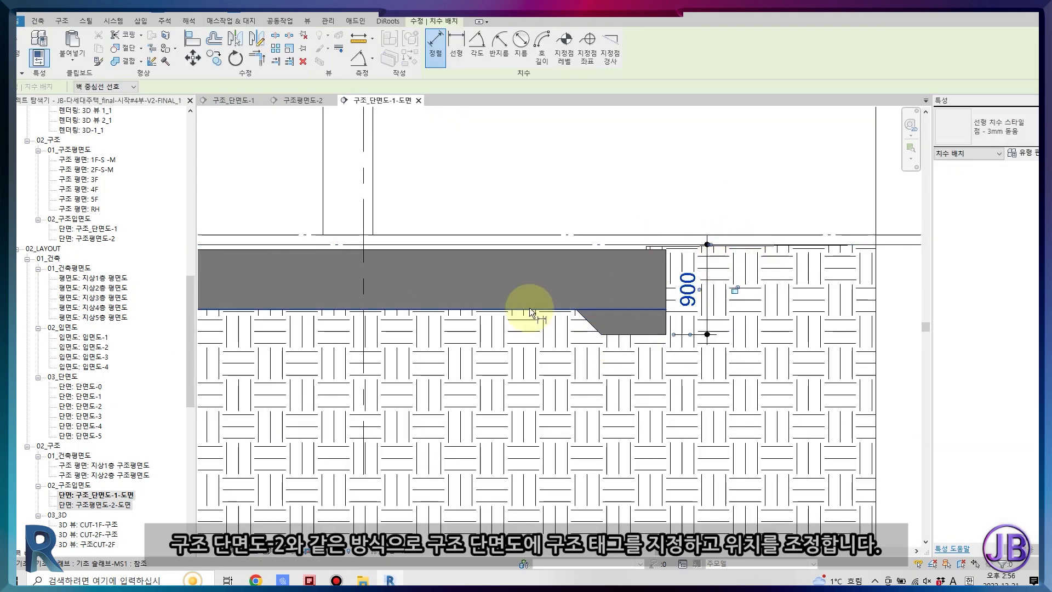
pyautogui.scroll(2, 477, 247)
pyautogui.click(479, 251)
pyautogui.click(479, 341)
pyautogui.click(481, 321)
pyautogui.press('Escape')
pyautogui.press('Escape')
# Bring the chamfered slab end into view and inspect the slab edge's properties and type properties
pyautogui.scroll(-2, 481, 321)
pyautogui.moveTo(481, 321); pyautogui.dragTo(590, 317, button='middle')
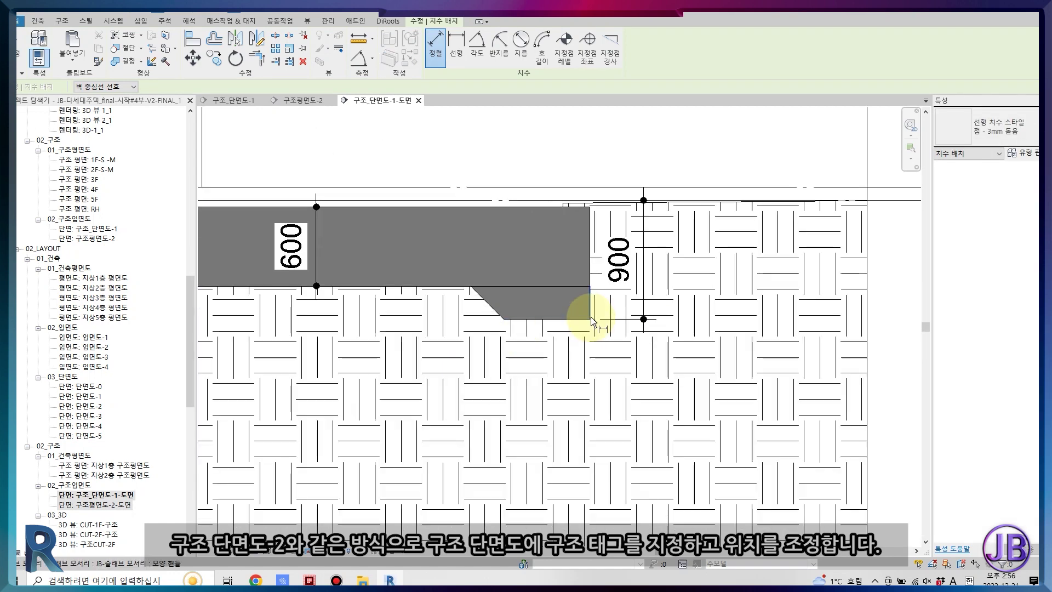
pyautogui.scroll(3, 542, 333)
pyautogui.scroll(-3, 542, 333)
pyautogui.click(634, 340)
pyautogui.doubleClick(633, 340)
pyautogui.press('Escape')
pyautogui.click(1021, 153)
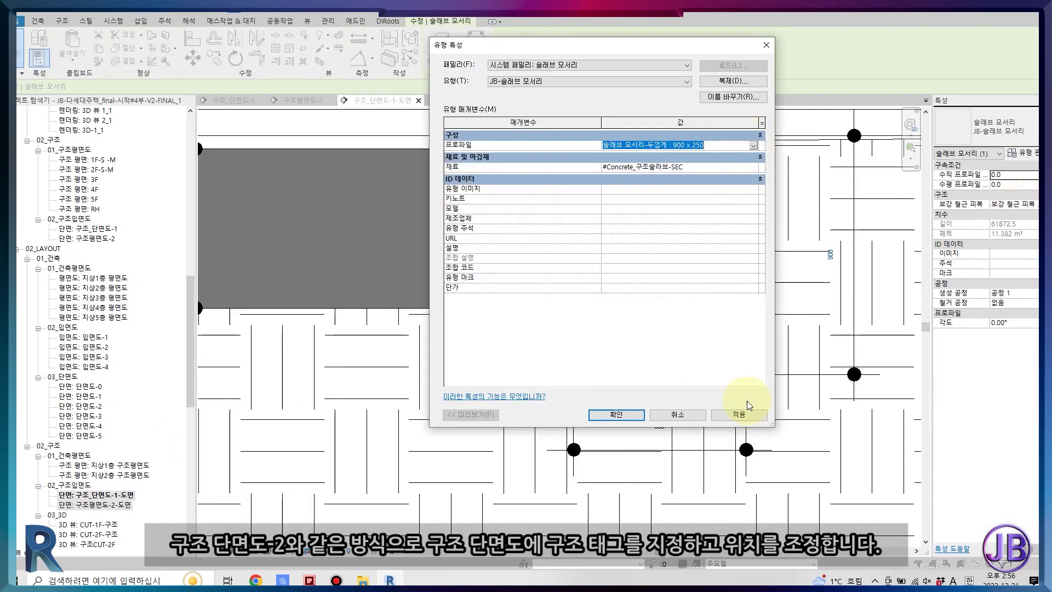
pyautogui.click(615, 414)
# Change the 900 x 250 profile type's width to 850 and rename it 850 x 250
pyautogui.scroll(-10, 93, 383)
pyautogui.click(66, 494)
pyautogui.scroll(-10, 84, 461)
pyautogui.doubleClick(61, 475)
pyautogui.click(637, 166)
pyautogui.write('850 x 250')
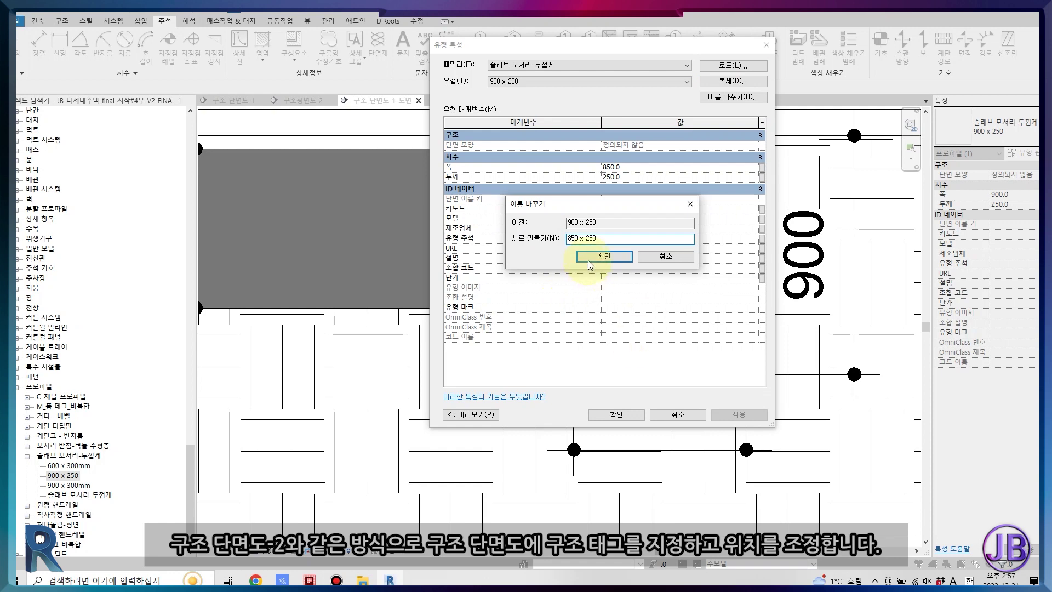
pyautogui.click(587, 260)
pyautogui.click(616, 414)
pyautogui.scroll(-5, 515, 462)
pyautogui.scroll(-2, 469, 340)
# Place an aligned dimension chain across grids Y3, Y2 and Y1 above the section
pyautogui.press('d')
pyautogui.press('i')
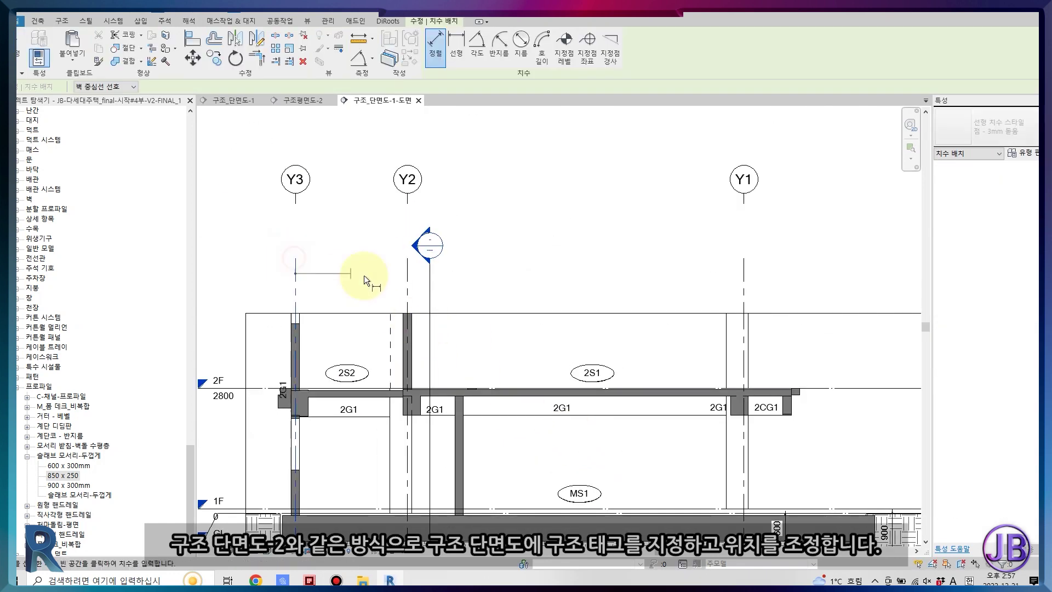
pyautogui.click(407, 273)
pyautogui.click(743, 273)
pyautogui.click(701, 254)
pyautogui.press('Escape')
pyautogui.scroll(-3, 622, 286)
# Select the section's crop region, then start and cancel Aligned Dimension without placing any
pyautogui.click(619, 257)
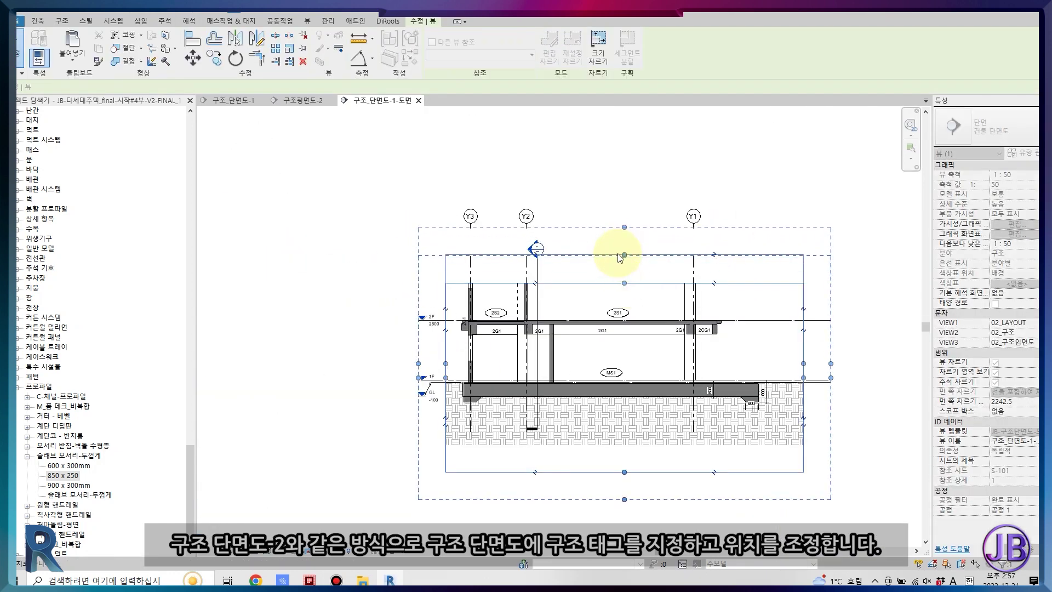
pyautogui.scroll(2, 622, 259)
pyautogui.press('d')
pyautogui.press('i')
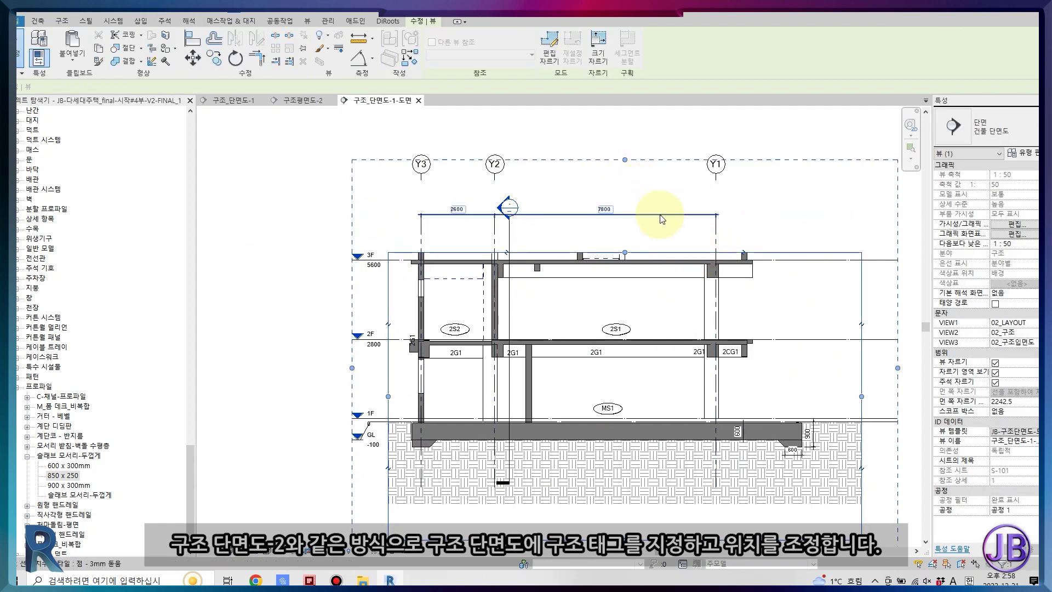
pyautogui.press('d')
pyautogui.press('i')
pyautogui.press('Escape')
pyautogui.press('Escape')
pyautogui.scroll(3, 416, 307)
pyautogui.scroll(3, 282, 263)
# Move the 2G1 beam tag so it sits below its beam
pyautogui.click(444, 307)
pyautogui.scroll(-4, 552, 423)
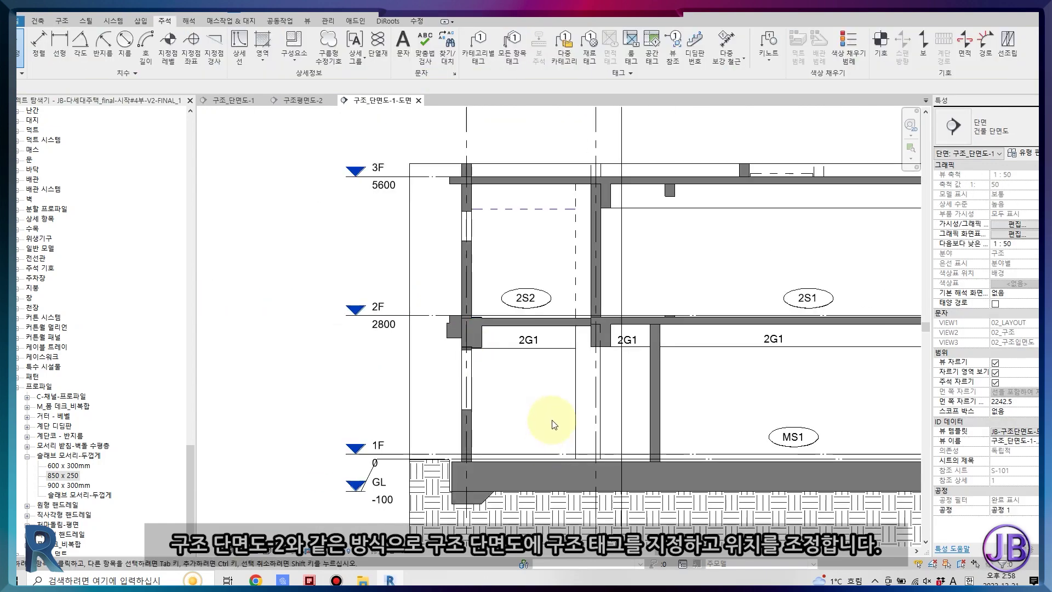
pyautogui.scroll(4, 678, 314)
pyautogui.press('Escape')
pyautogui.scroll(-3, 465, 347)
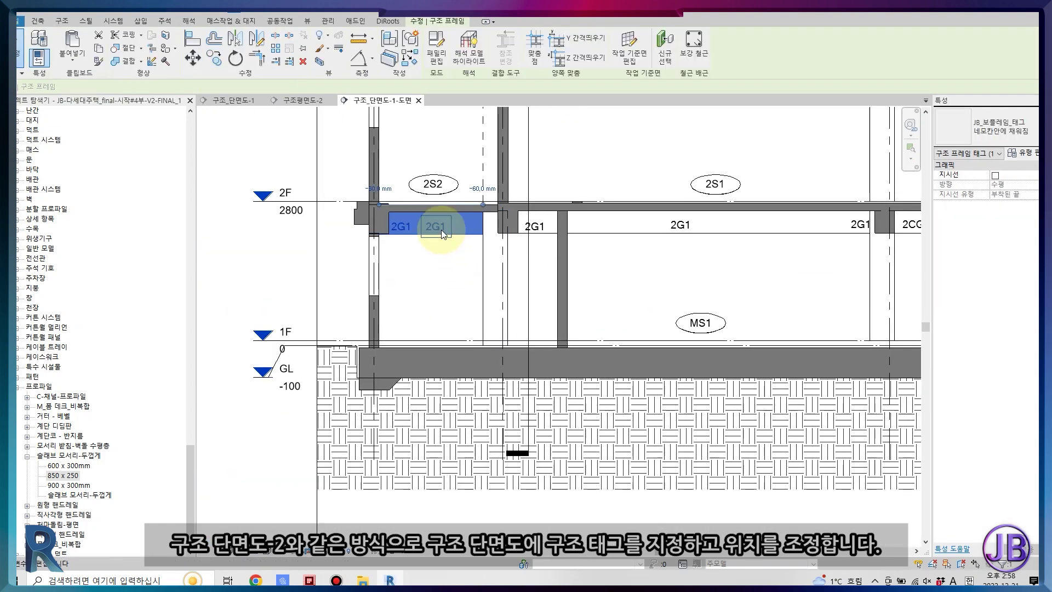
pyautogui.scroll(2, 458, 227)
pyautogui.scroll(2, 664, 259)
pyautogui.moveTo(665, 259); pyautogui.dragTo(665, 277)
pyautogui.scroll(-3, 535, 345)
pyautogui.scroll(-2, 570, 305)
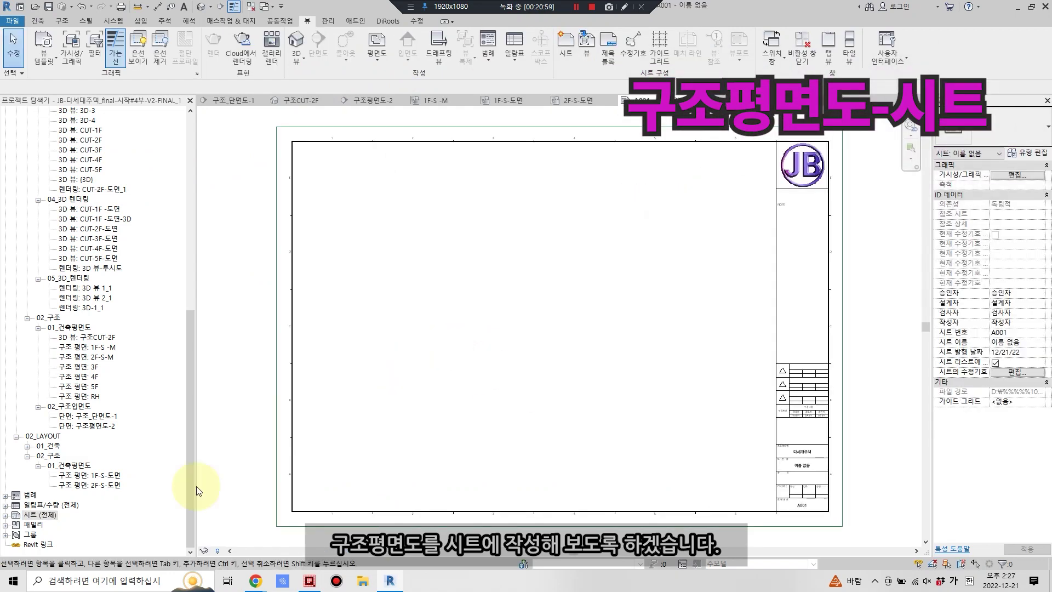
# Expand Sheets (All) in the Project Browser to reach sheet S-102
pyautogui.click(5, 515)
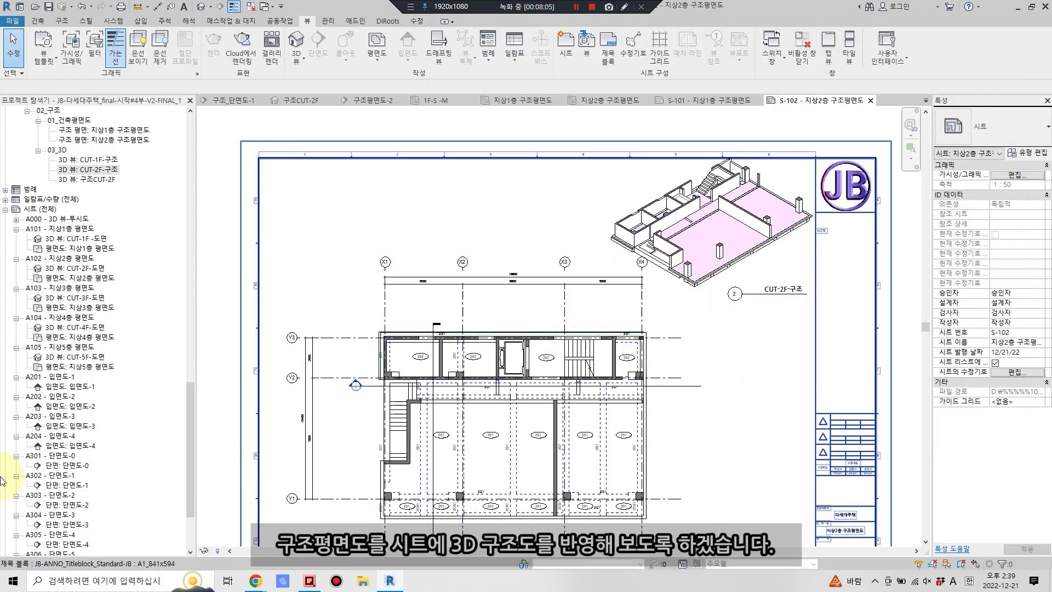
# Place the CUT-1F-구조 3D view at the upper right of S-101 with its title beneath it
pyautogui.click(679, 208)
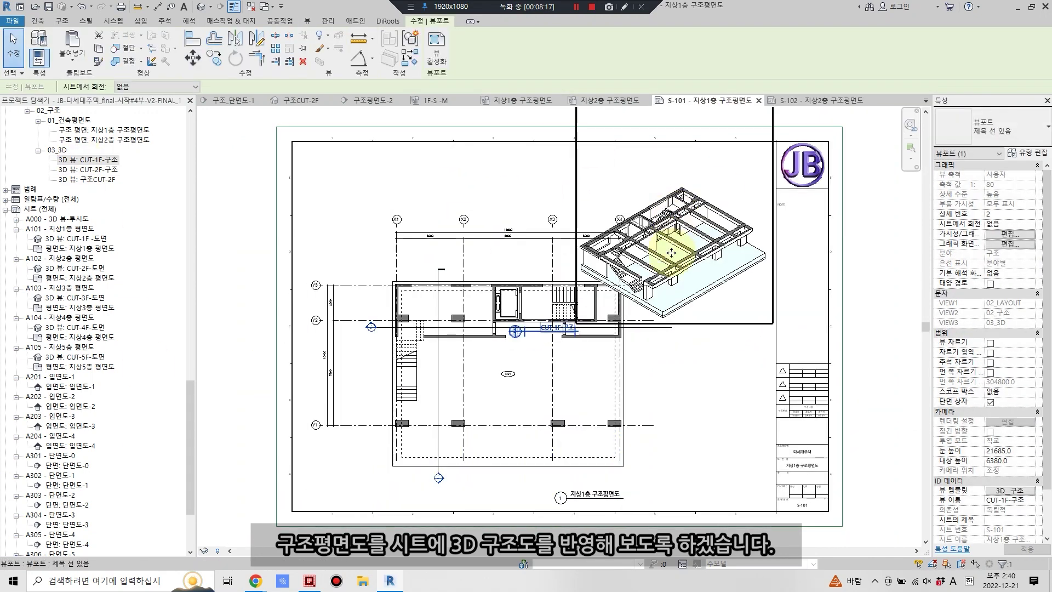
pyautogui.moveTo(556, 299)
pyautogui.mouseDown()
pyautogui.moveTo(734, 267)
pyautogui.moveTo(705, 292)
pyautogui.moveTo(780, 297)
pyautogui.mouseUp()
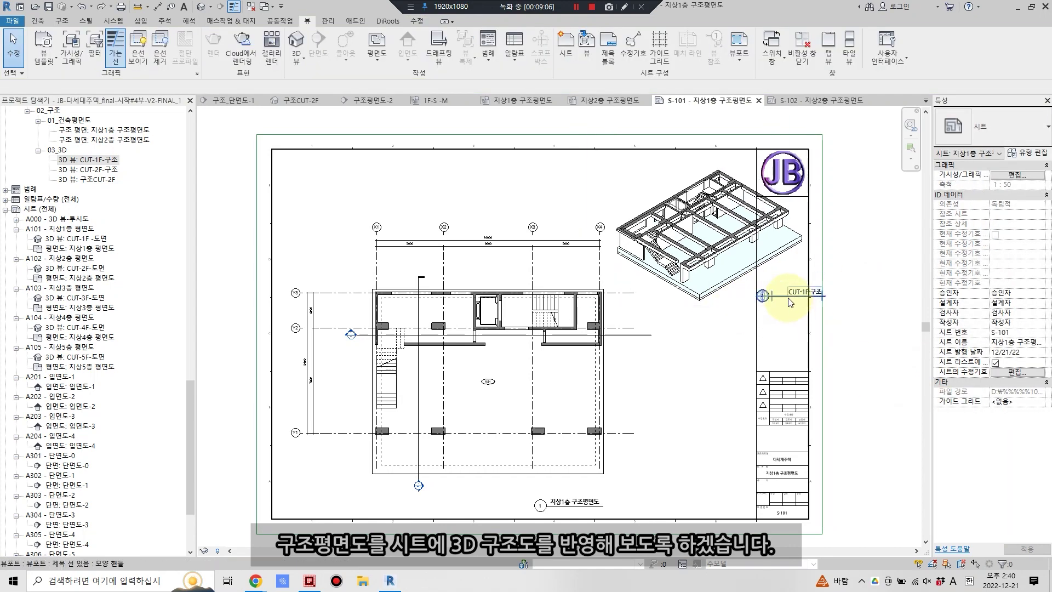
pyautogui.click(766, 332)
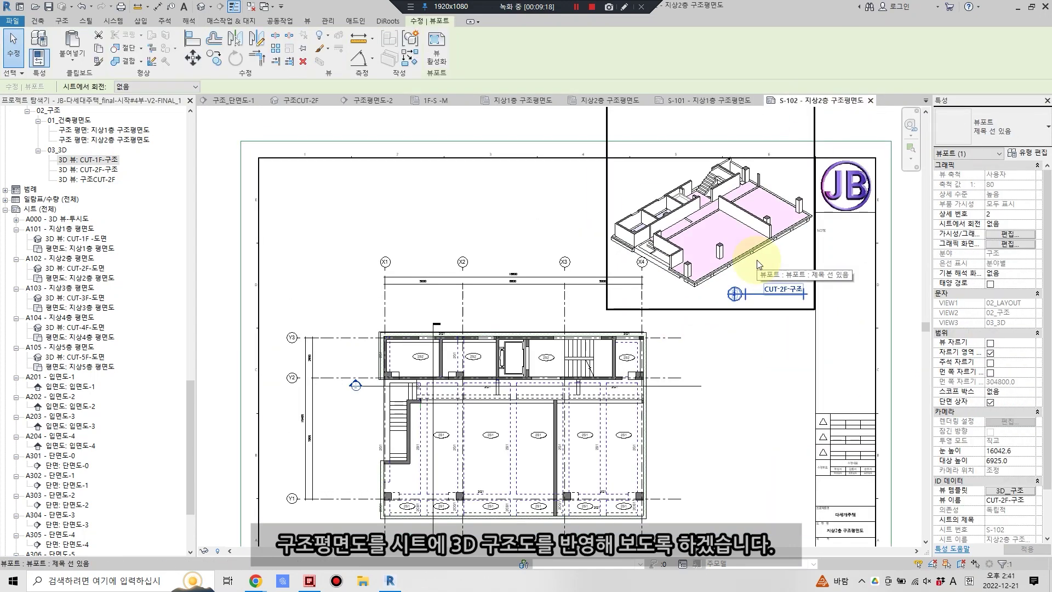
pyautogui.moveTo(706, 328); pyautogui.dragTo(736, 348, button='middle')
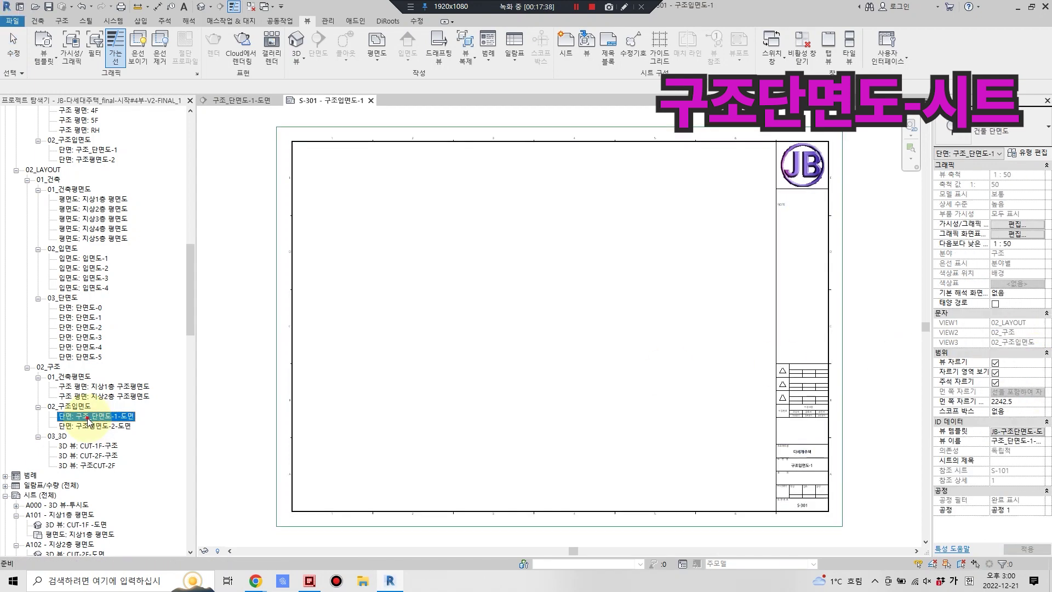
# Drop 구조_단면도-1-도면 near the top of S-301 and 구조평면도-2-도면 below it
pyautogui.moveTo(95, 415); pyautogui.dragTo(470, 288)
pyautogui.click(441, 252)
pyautogui.moveTo(86, 427); pyautogui.dragTo(482, 411)
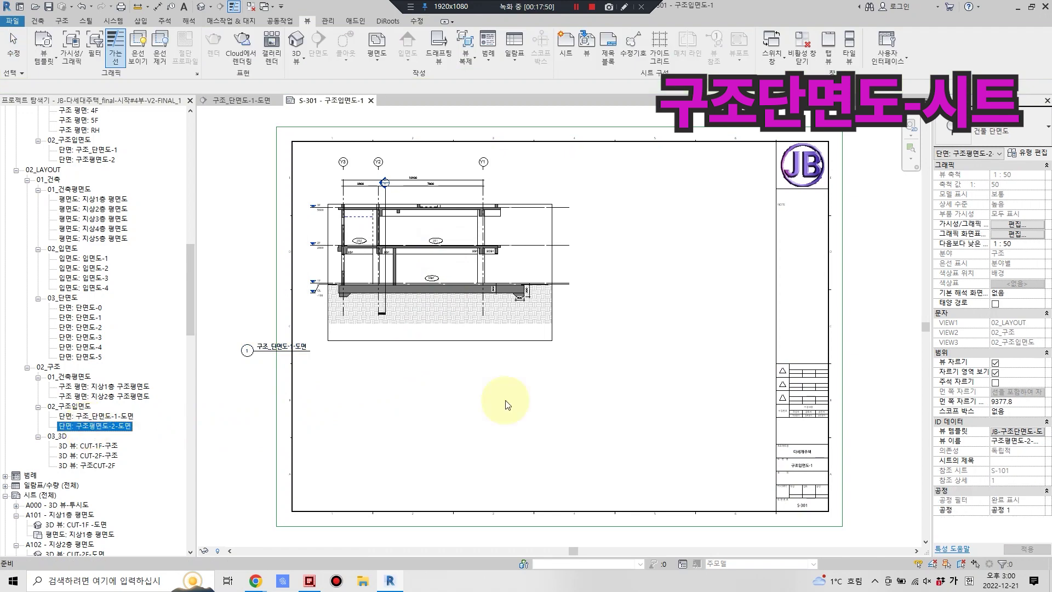
pyautogui.click(490, 411)
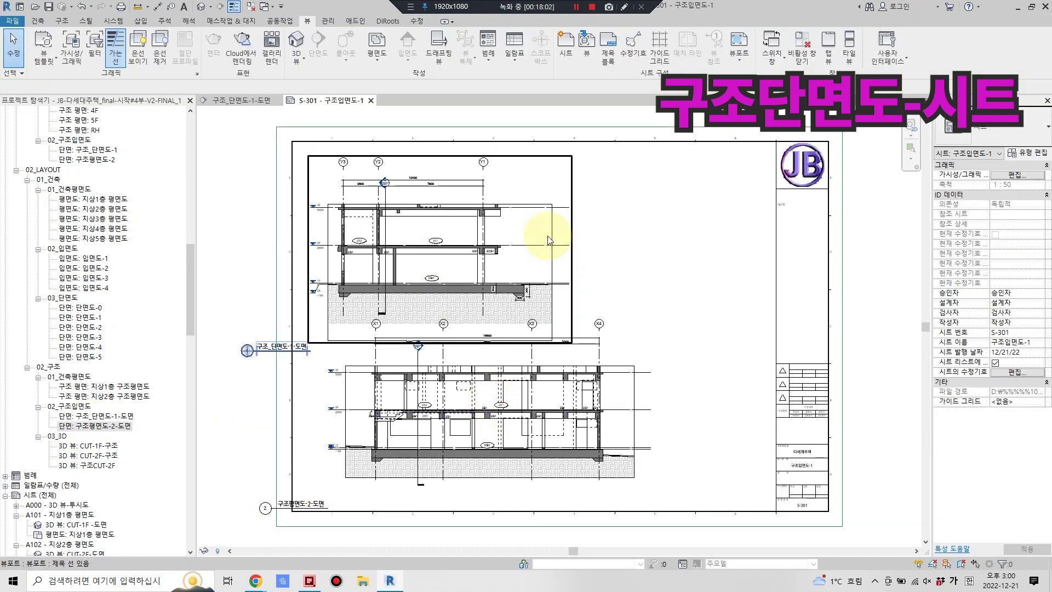
# Reposition the lower section viewport and its title line under the upper section
pyautogui.doubleClick(548, 247)
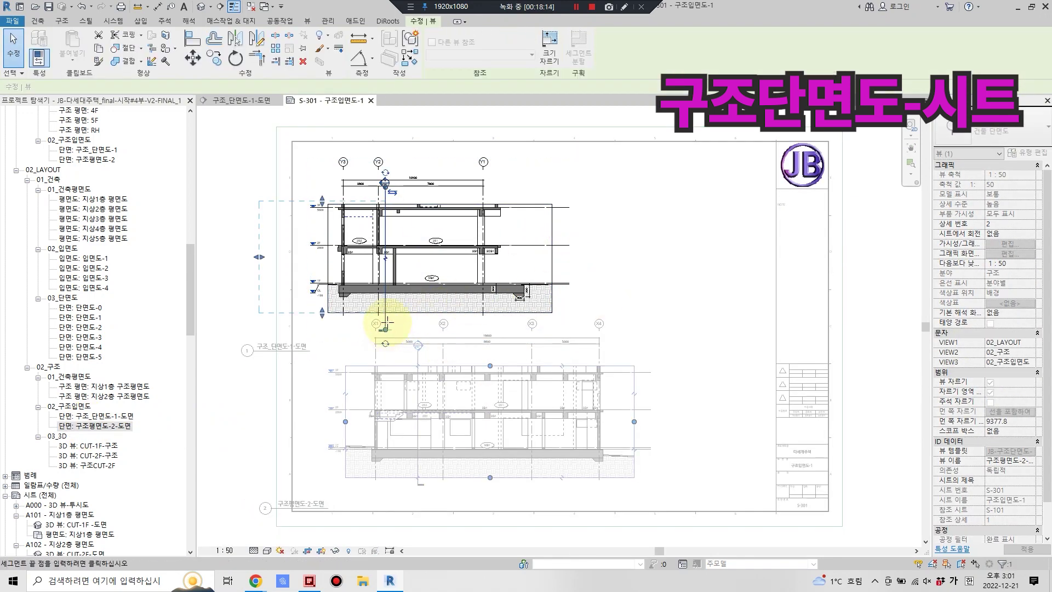
pyautogui.doubleClick(268, 245)
pyautogui.moveTo(249, 347); pyautogui.dragTo(481, 319)
pyautogui.moveTo(660, 396); pyautogui.dragTo(660, 418)
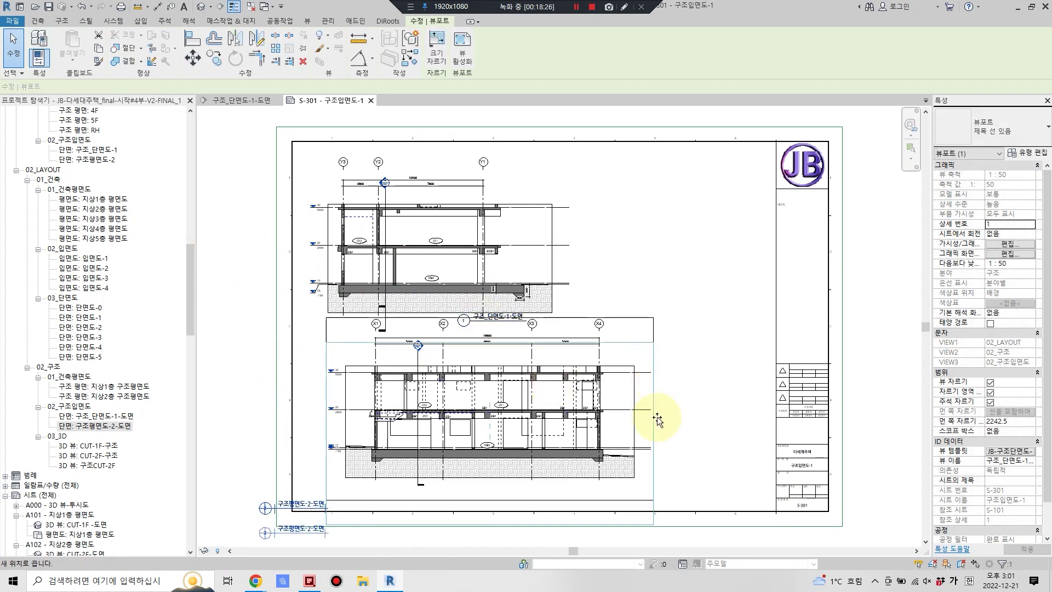
pyautogui.moveTo(660, 418); pyautogui.dragTo(641, 330, button='middle')
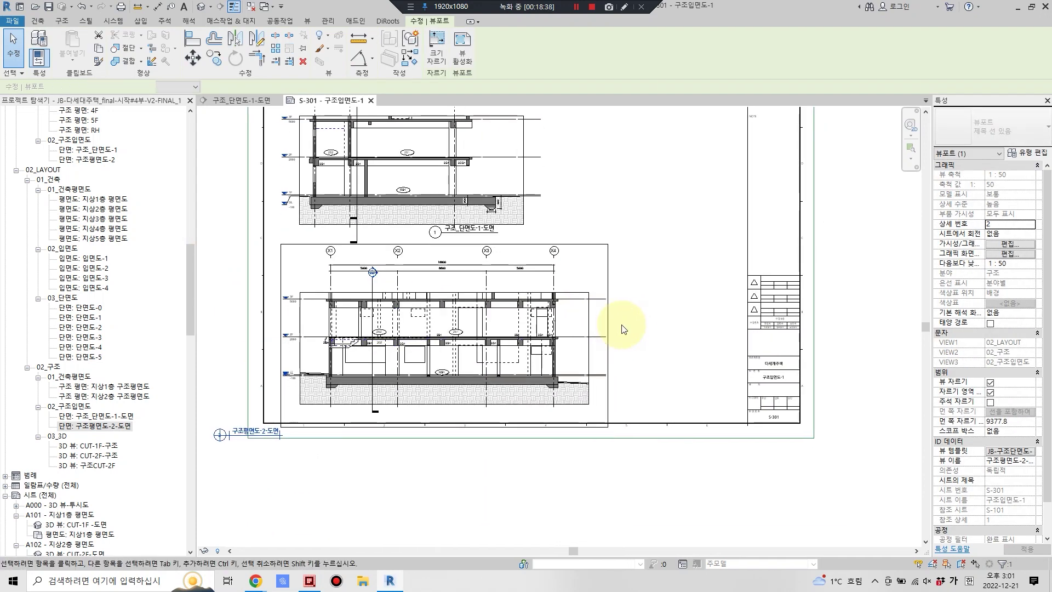
# Activate the lower section viewport, select its section marker, then return to the full sheet
pyautogui.doubleClick(446, 412)
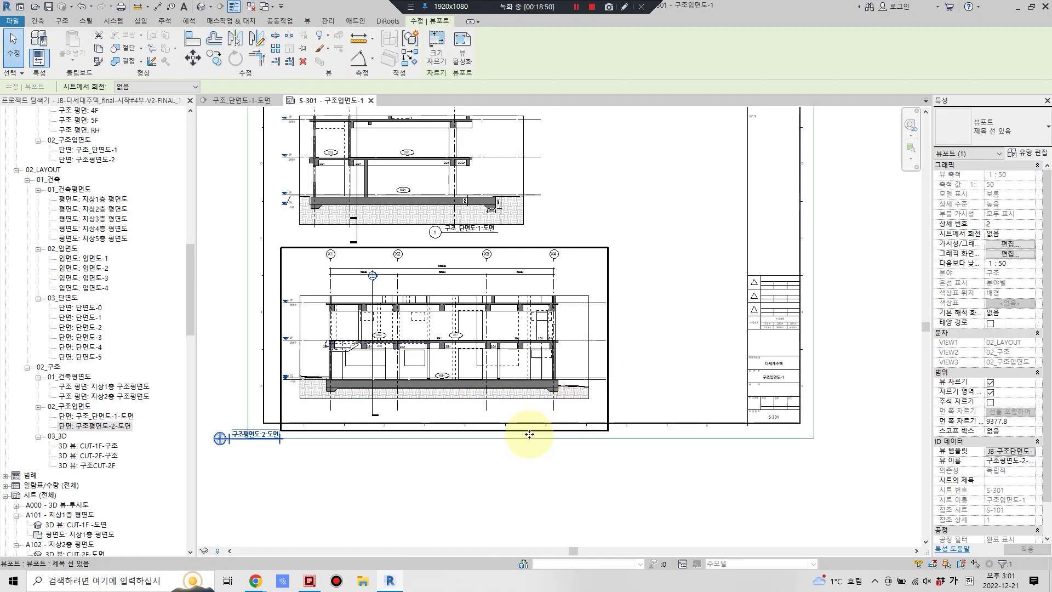
pyautogui.click(374, 304)
pyautogui.doubleClick(374, 304)
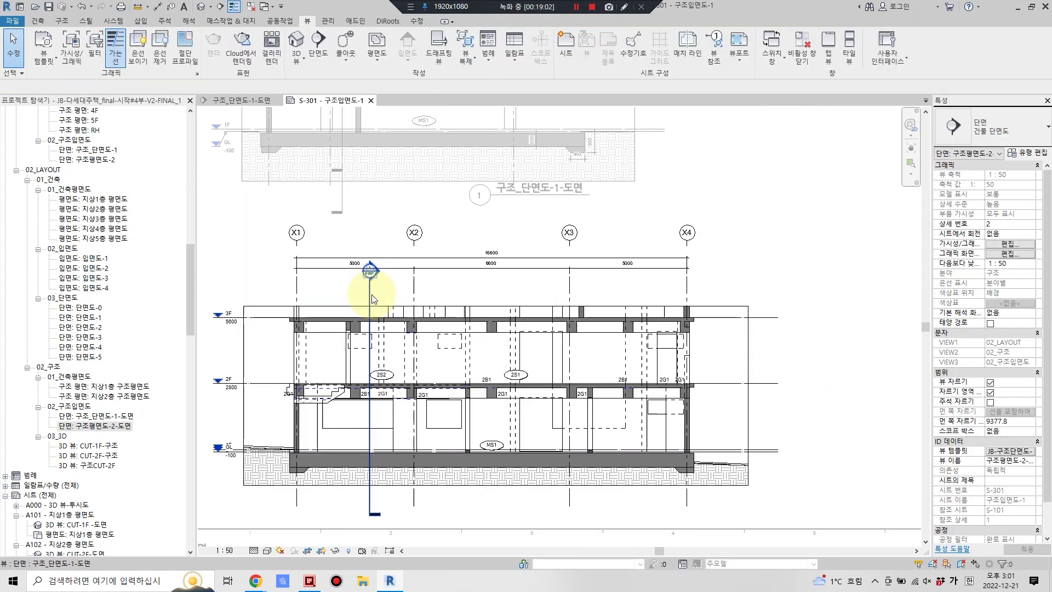
pyautogui.click(373, 282)
pyautogui.scroll(5, 464, 336)
pyautogui.doubleClick(816, 400)
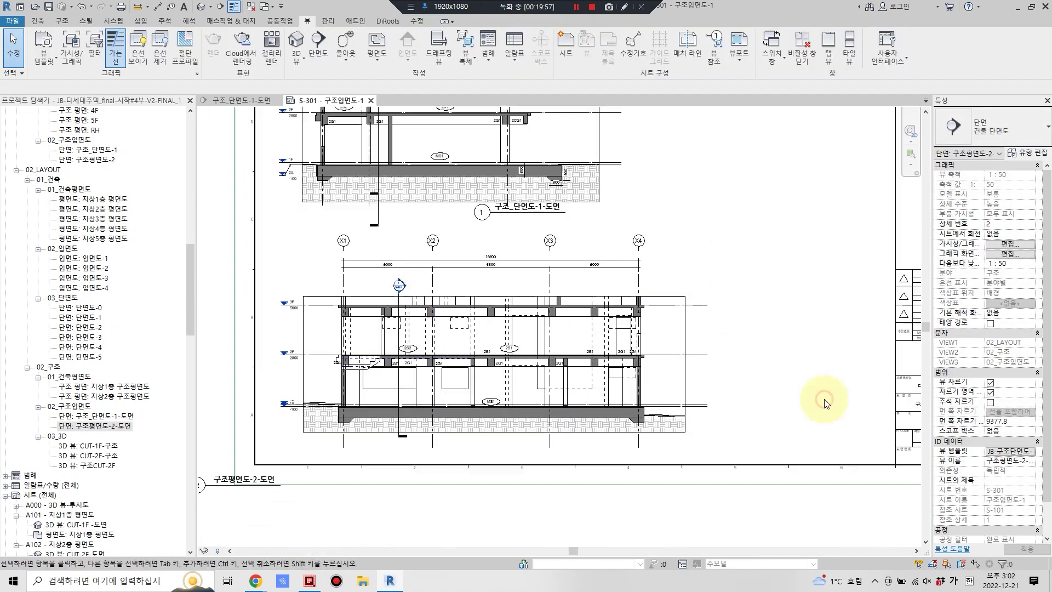